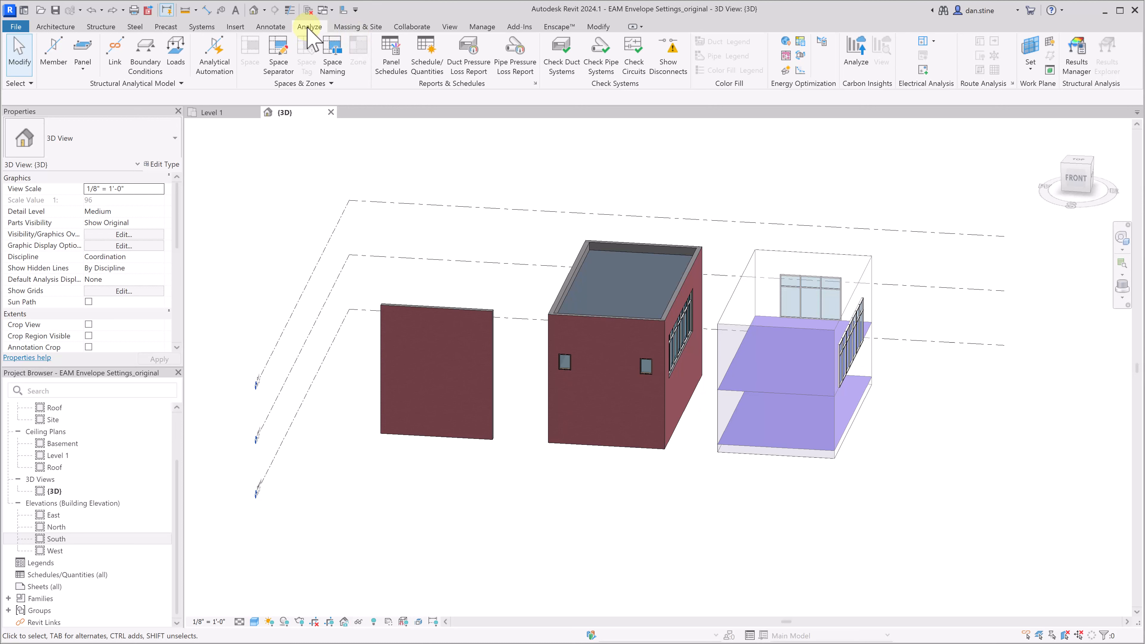
# Review the building's Schematic Types overrides under Material Thermal Properties in the advanced energy settings, leaving them unchanged.
pyautogui.click(822, 41)
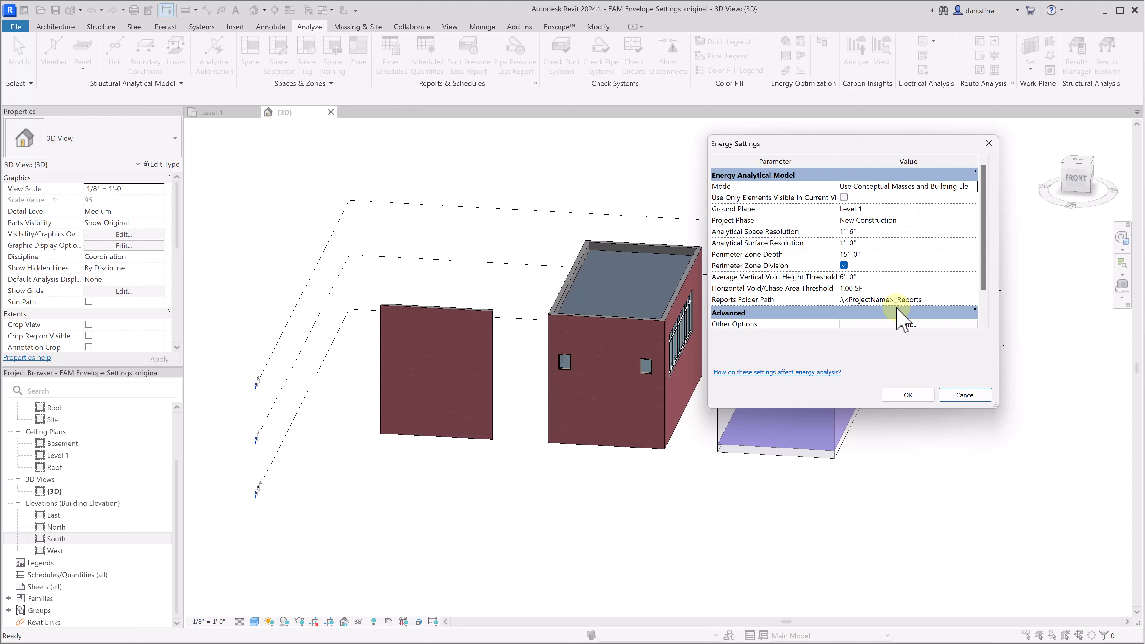
pyautogui.click(899, 327)
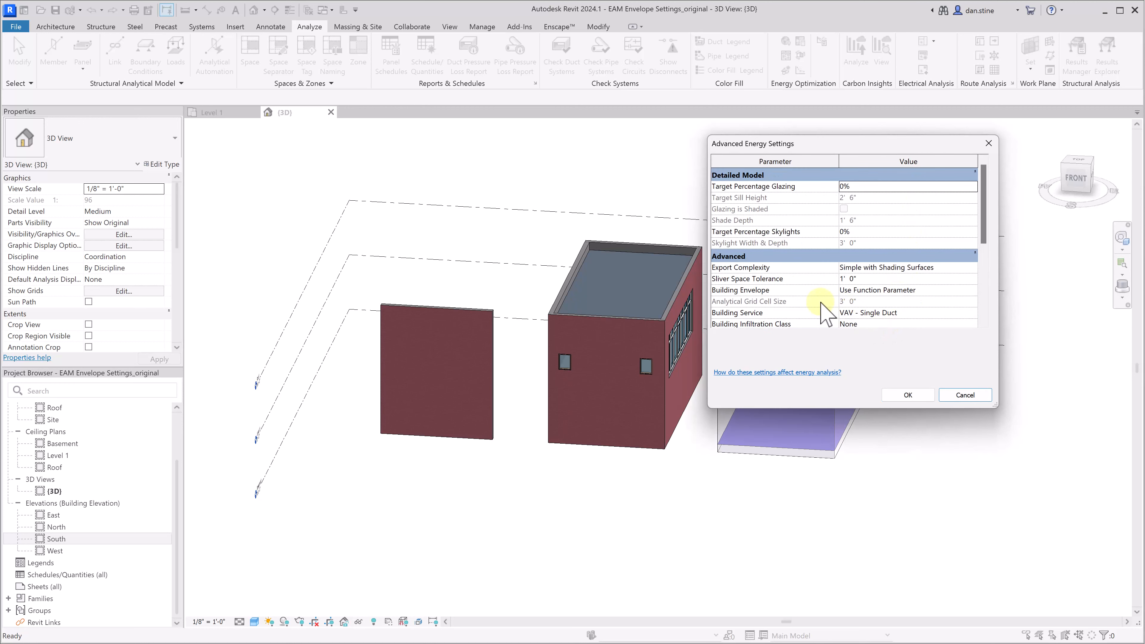
pyautogui.click(782, 166)
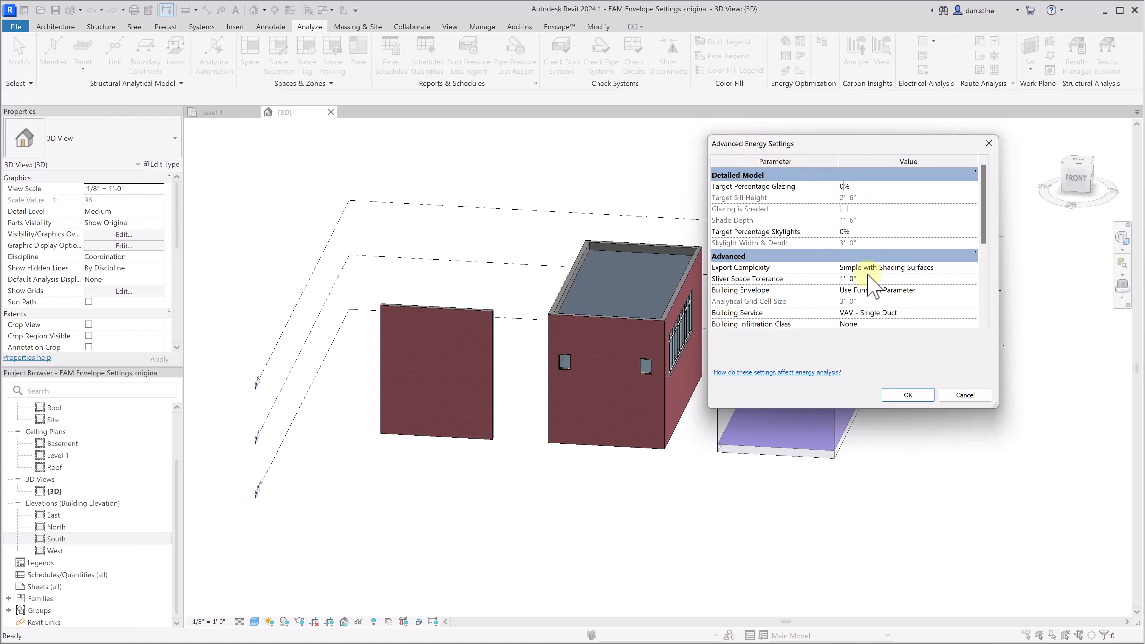
pyautogui.scroll(-2, 870, 282)
pyautogui.scroll(-3, 739, 278)
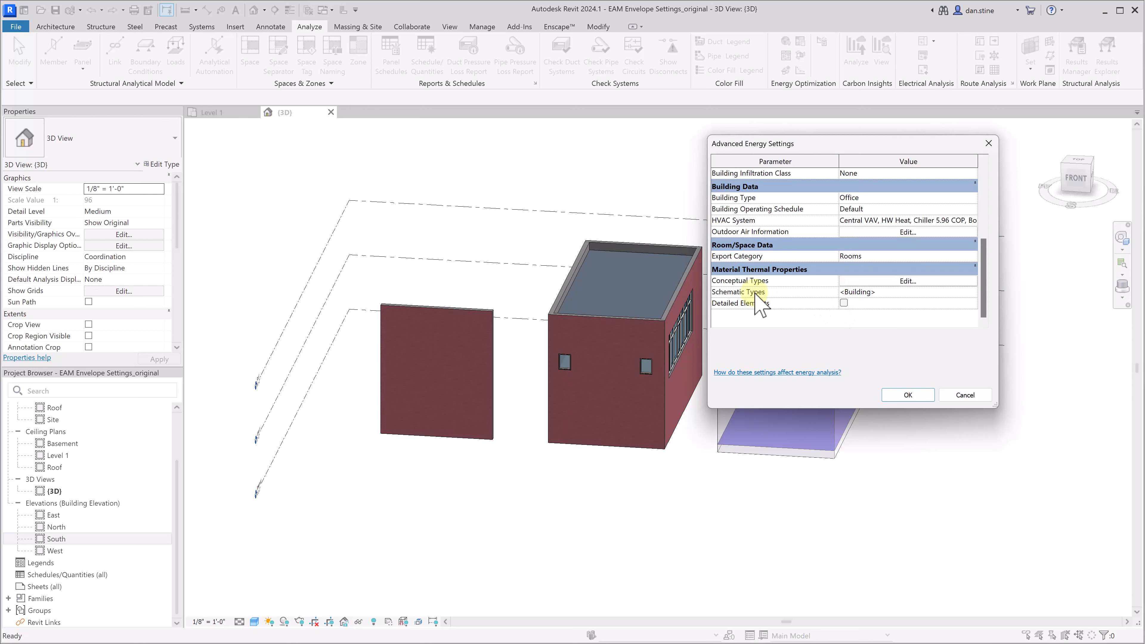
pyautogui.click(846, 292)
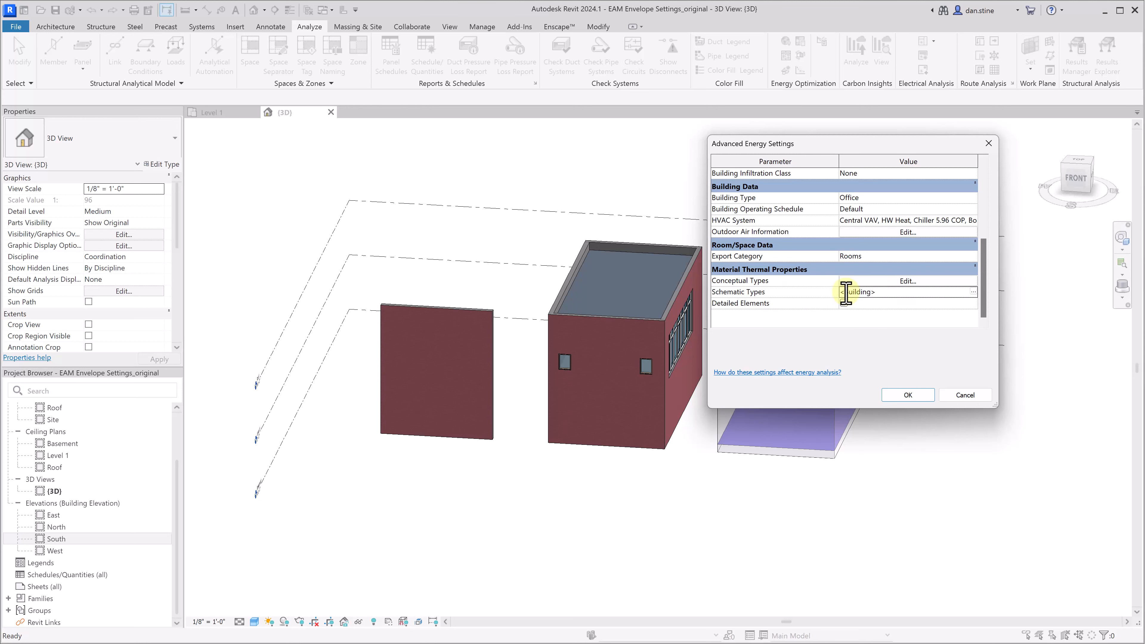
pyautogui.click(974, 293)
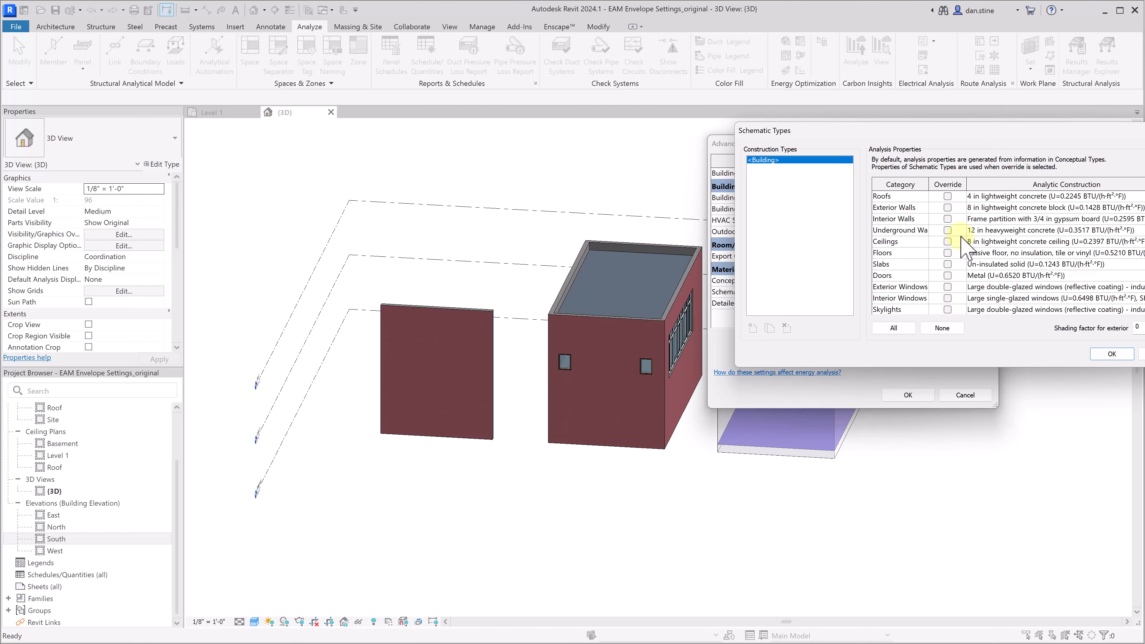
pyautogui.moveTo(1010, 132); pyautogui.dragTo(1002, 136)
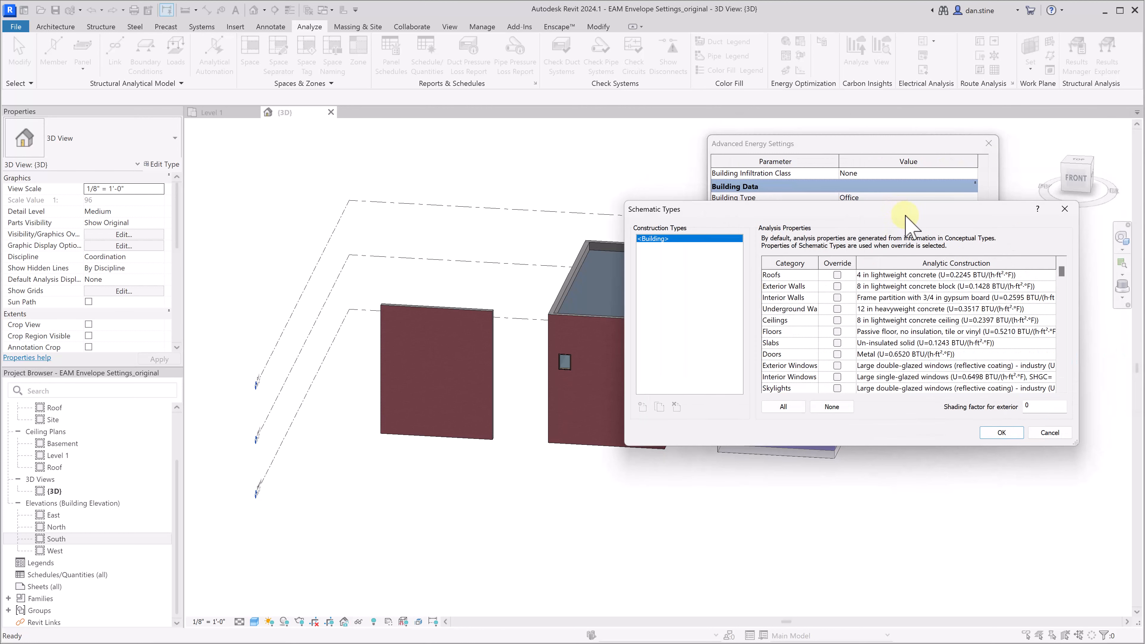
pyautogui.click(1047, 433)
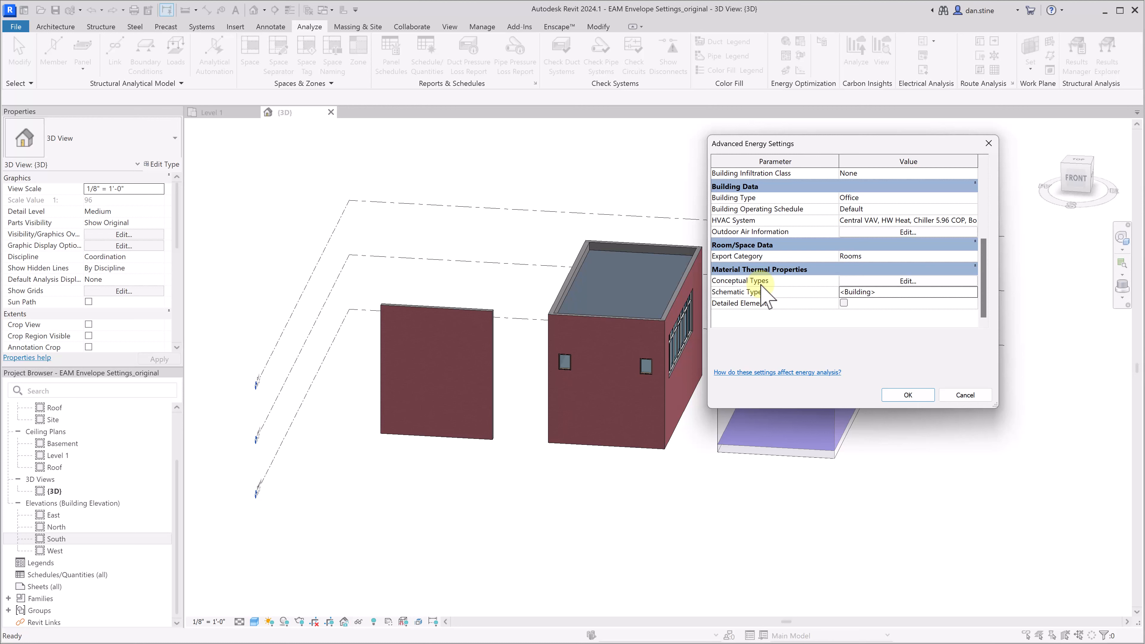
# Review the Conceptual Types constructions offered for Mass Exterior Wall, leaving them unchanged, and close the energy settings.
pyautogui.click(858, 278)
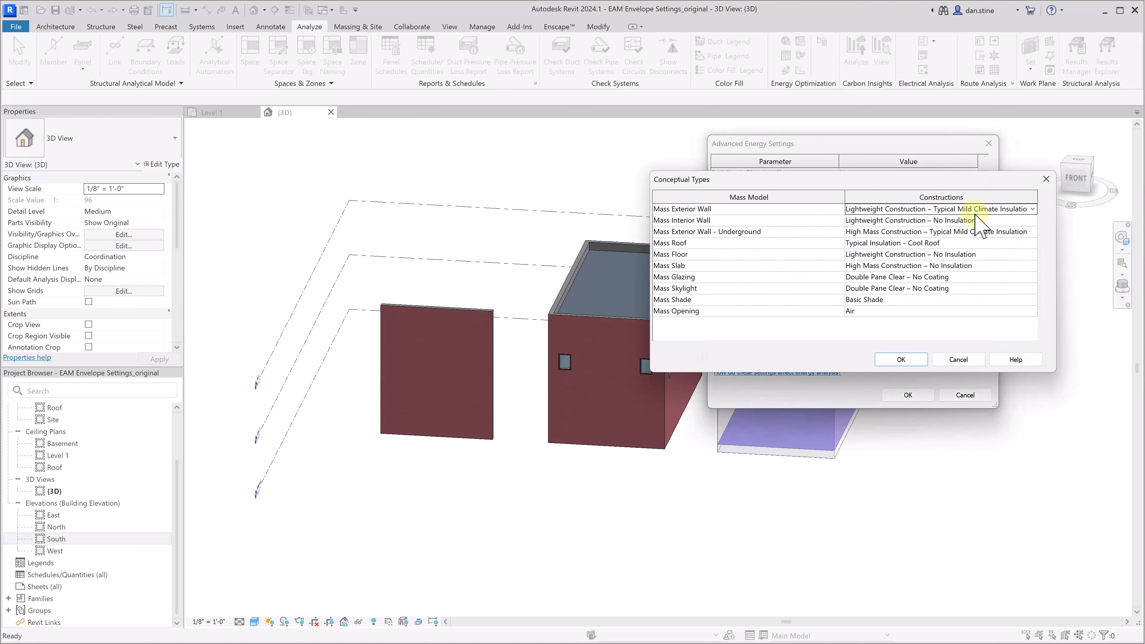
pyautogui.click(1032, 209)
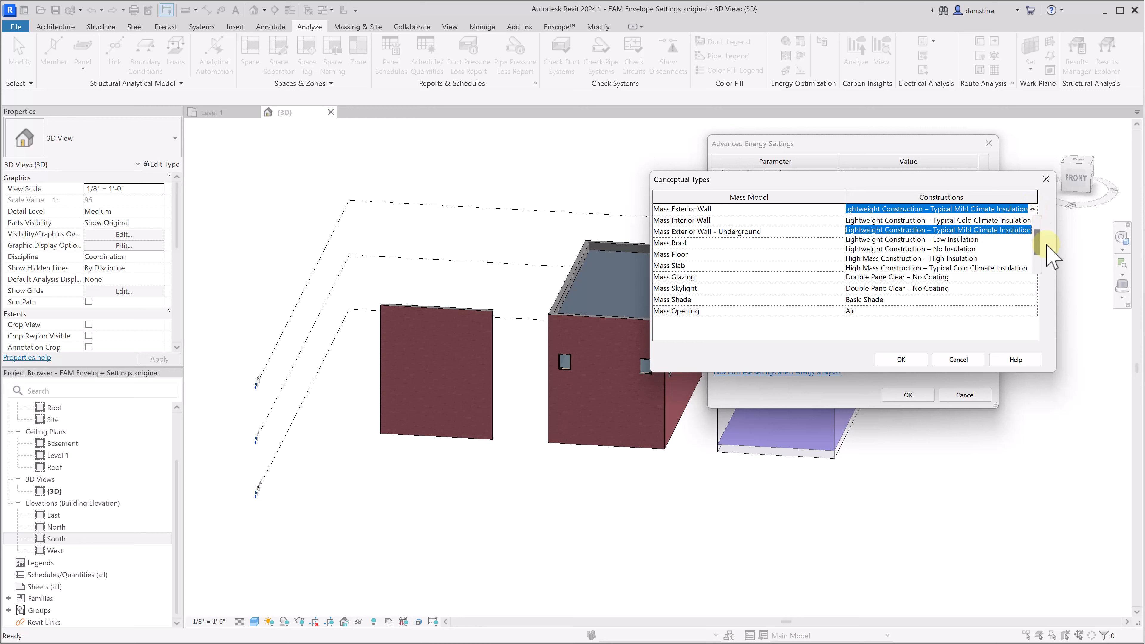
pyautogui.moveTo(1037, 239)
pyautogui.mouseDown()
pyautogui.moveTo(1037, 258)
pyautogui.moveTo(1036, 231)
pyautogui.mouseUp()
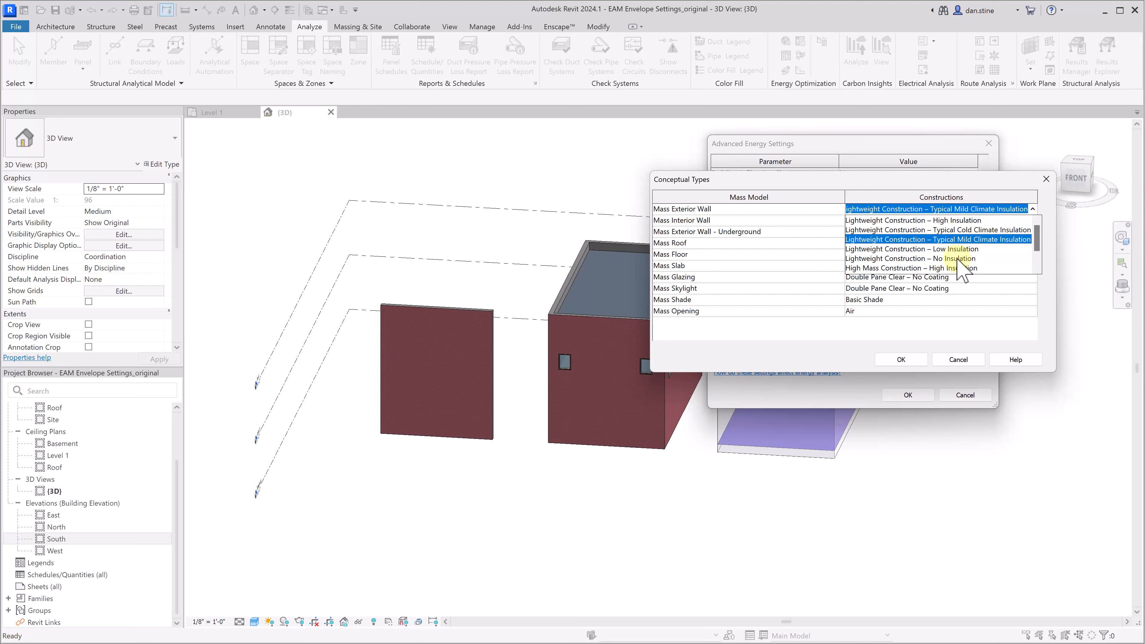
pyautogui.scroll(-1, 950, 242)
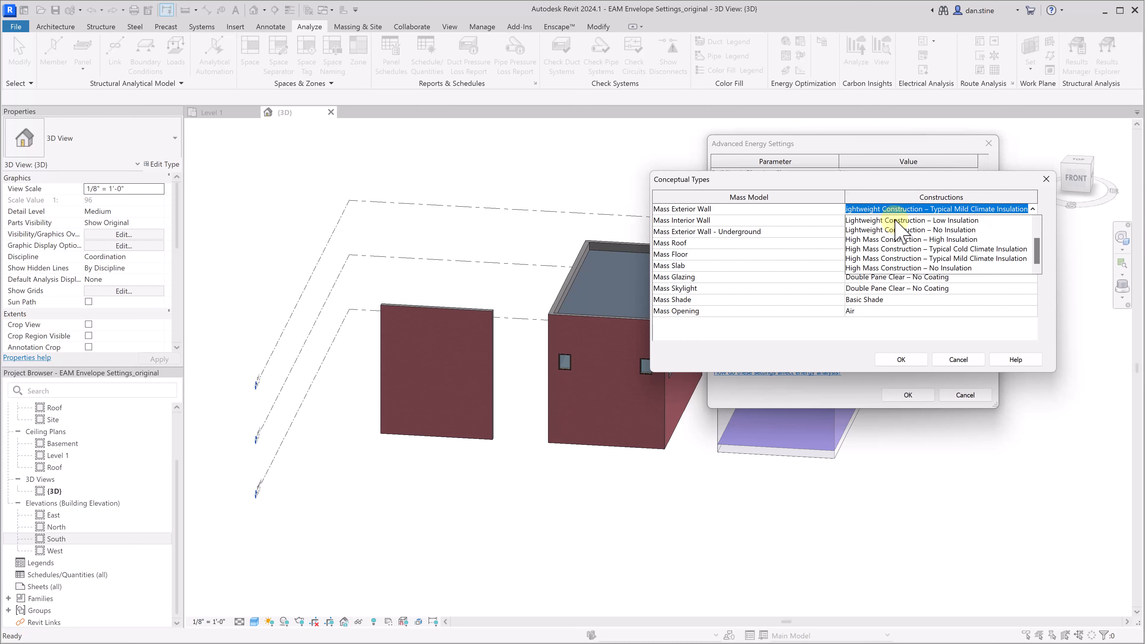
pyautogui.click(1047, 338)
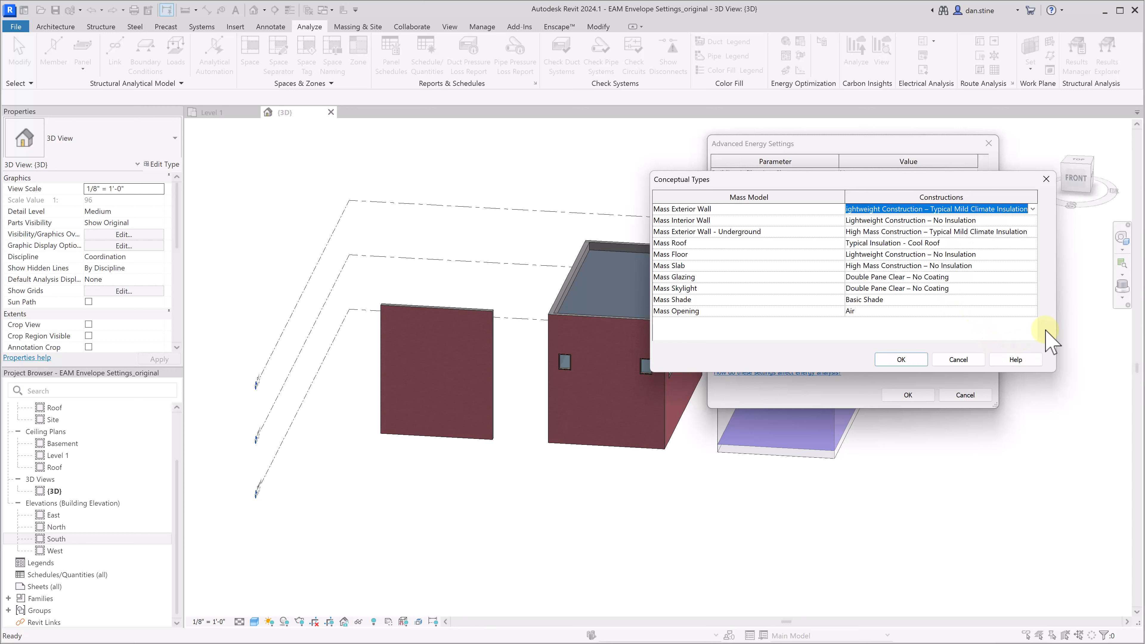
pyautogui.click(959, 359)
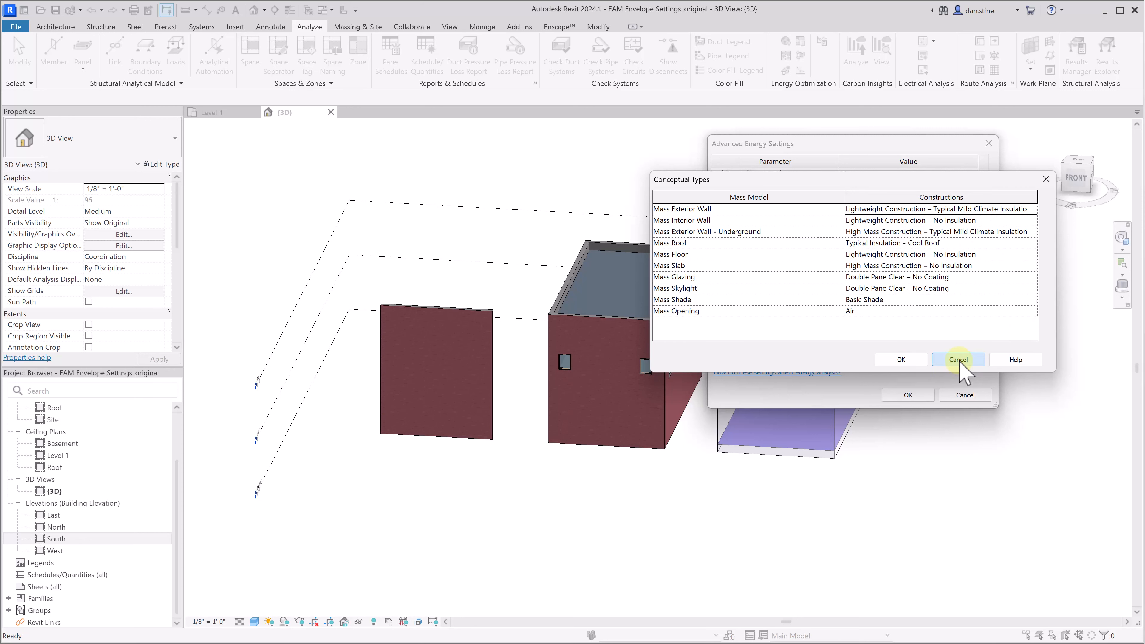
pyautogui.click(910, 395)
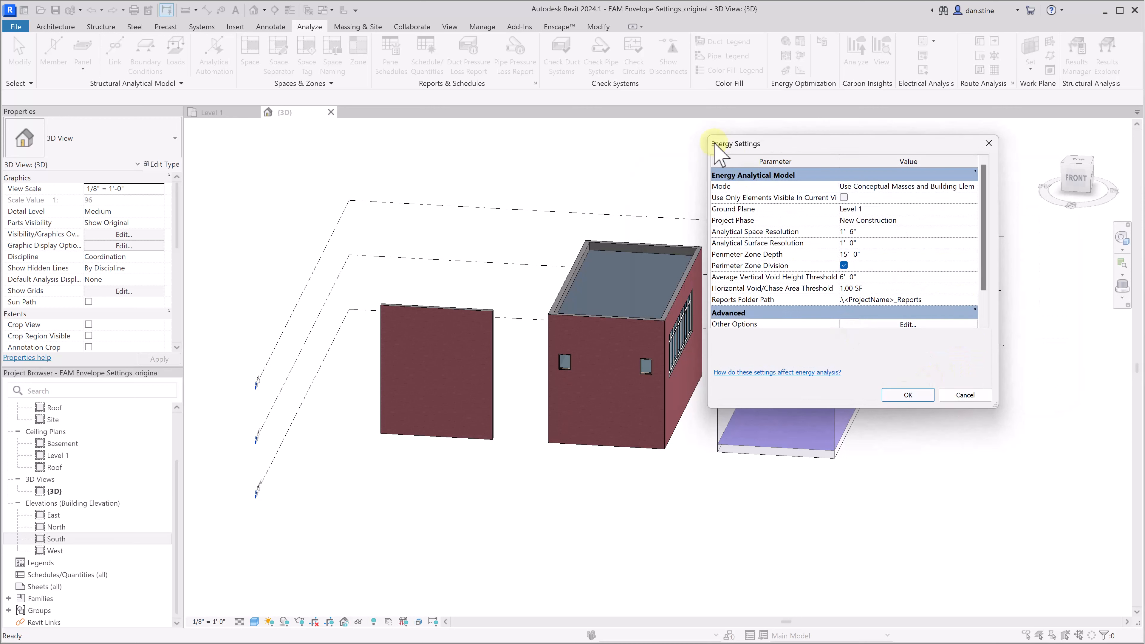
pyautogui.click(960, 401)
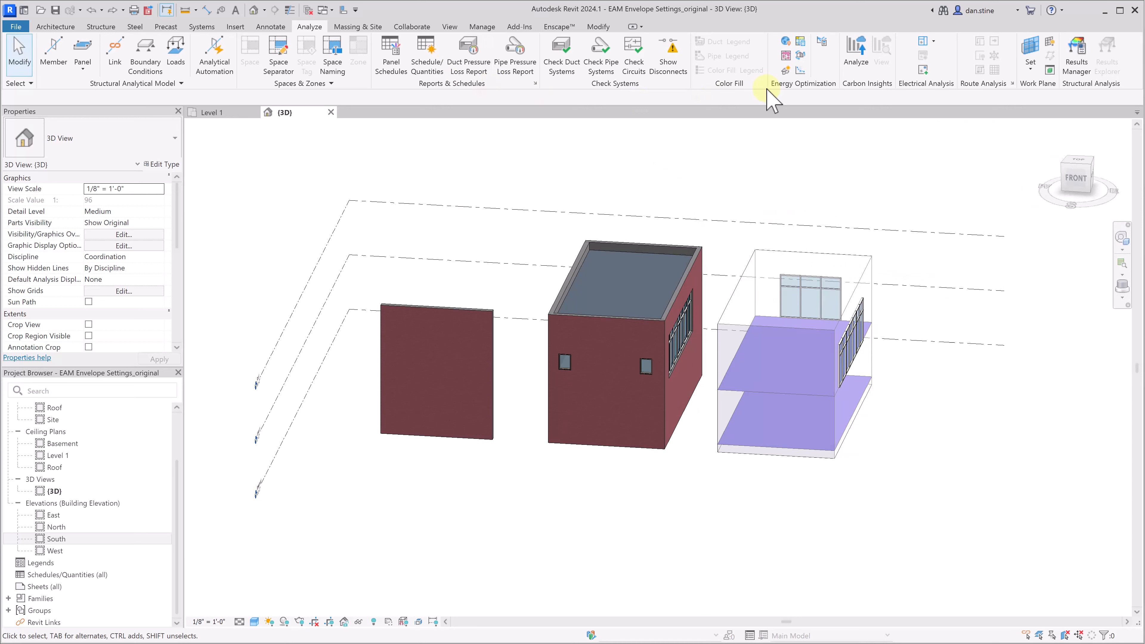
# Create the Energy Analytical Model from the building elements and conceptual mass.
pyautogui.click(786, 70)
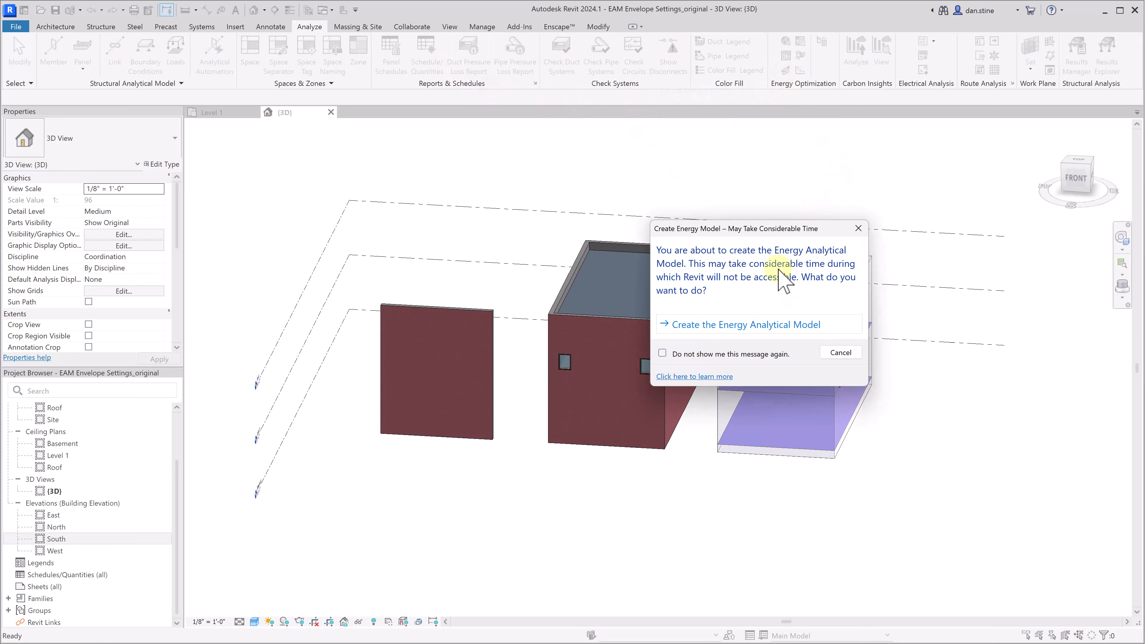
pyautogui.click(769, 326)
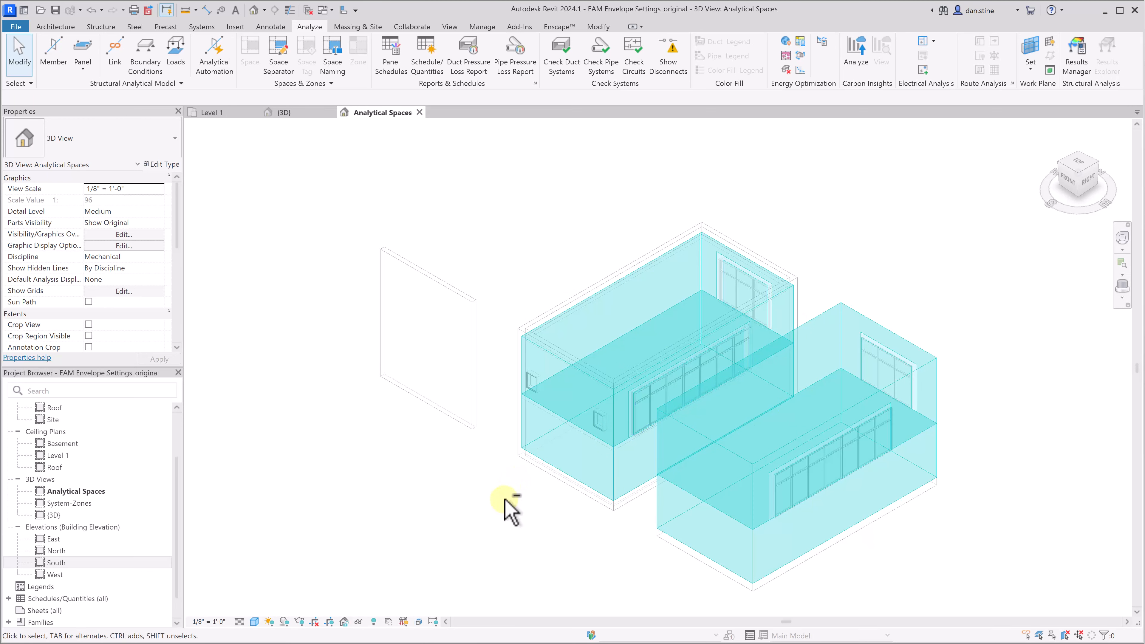
# Inspect the properties of the lower and upper analytical spaces in the conceptual mass building.
pyautogui.keyDown('shift'); pyautogui.moveTo(507, 512); pyautogui.dragTo(606, 526, button='middle'); pyautogui.keyUp('shift')
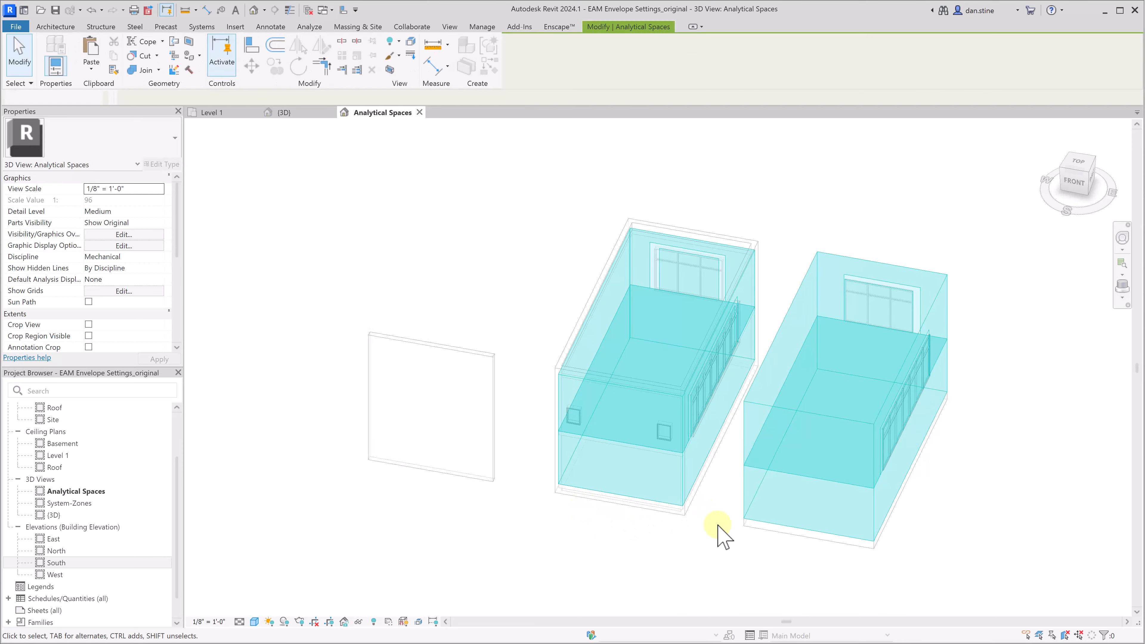
pyautogui.click(746, 496)
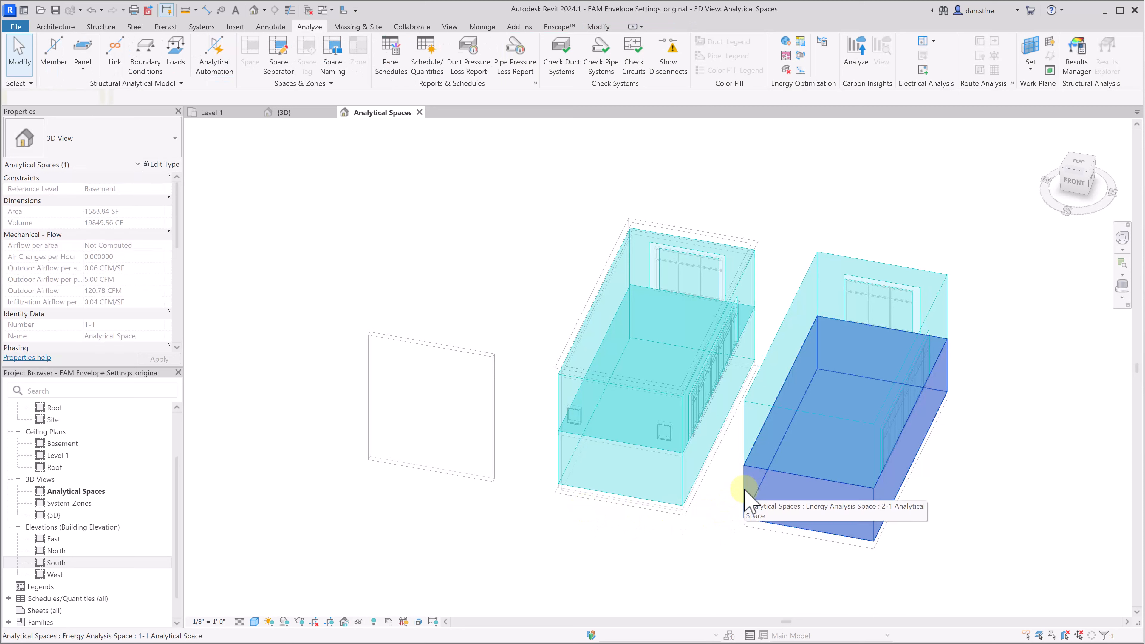
pyautogui.click(744, 423)
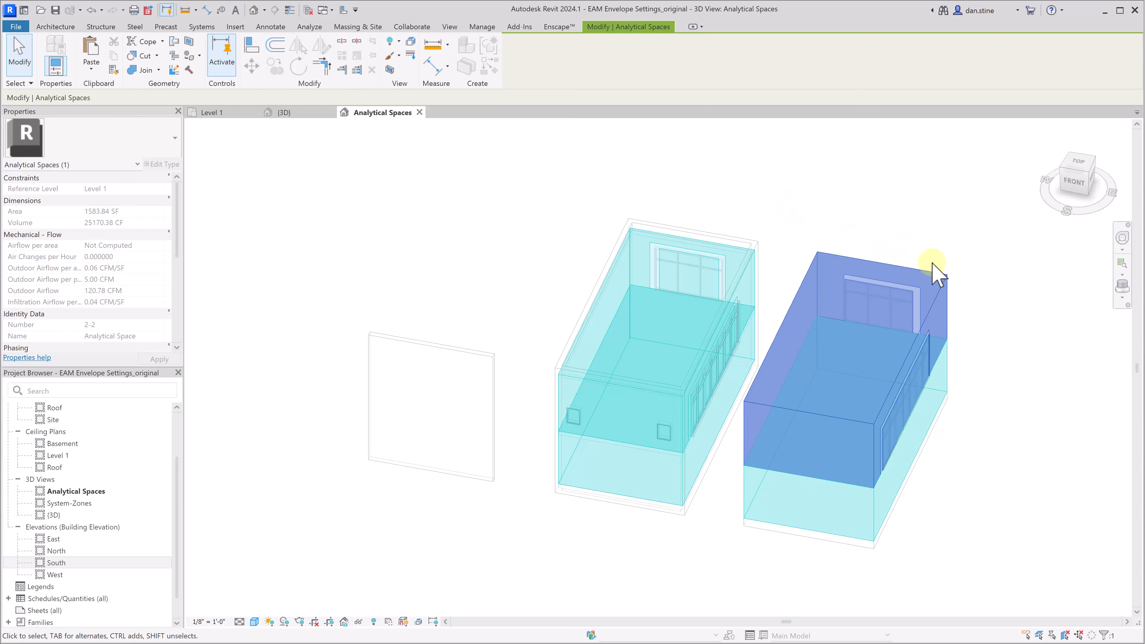
pyautogui.click(801, 197)
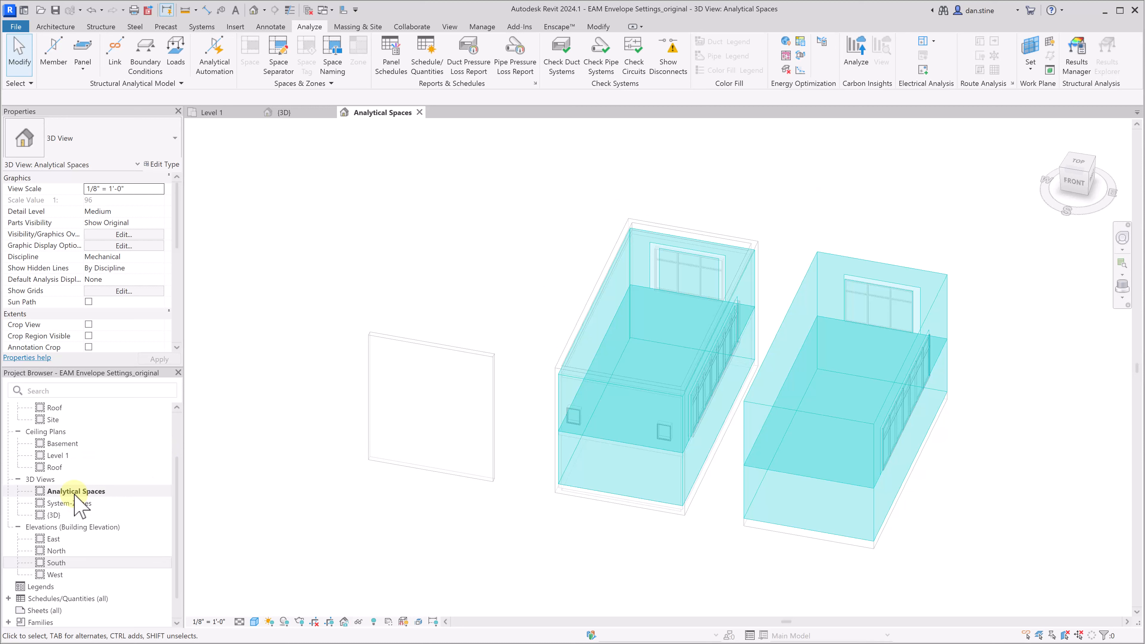
# Duplicate the Analytical Spaces 3D view without detailing and rename the copy Analytical Surfaces.
pyautogui.rightClick(75, 493)
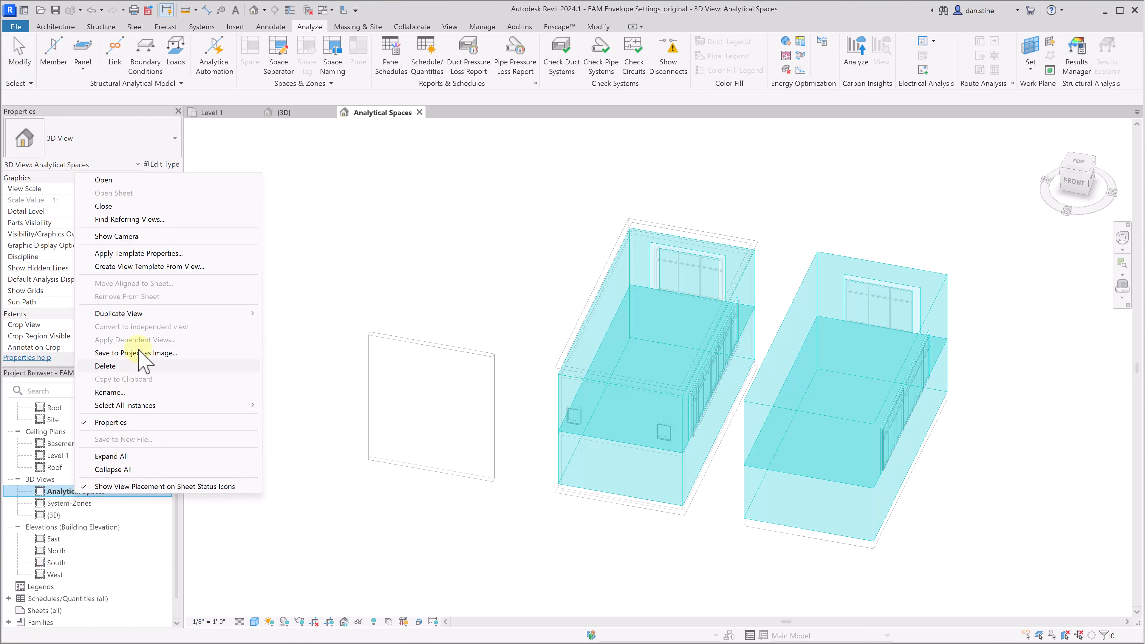
pyautogui.moveTo(194, 316)
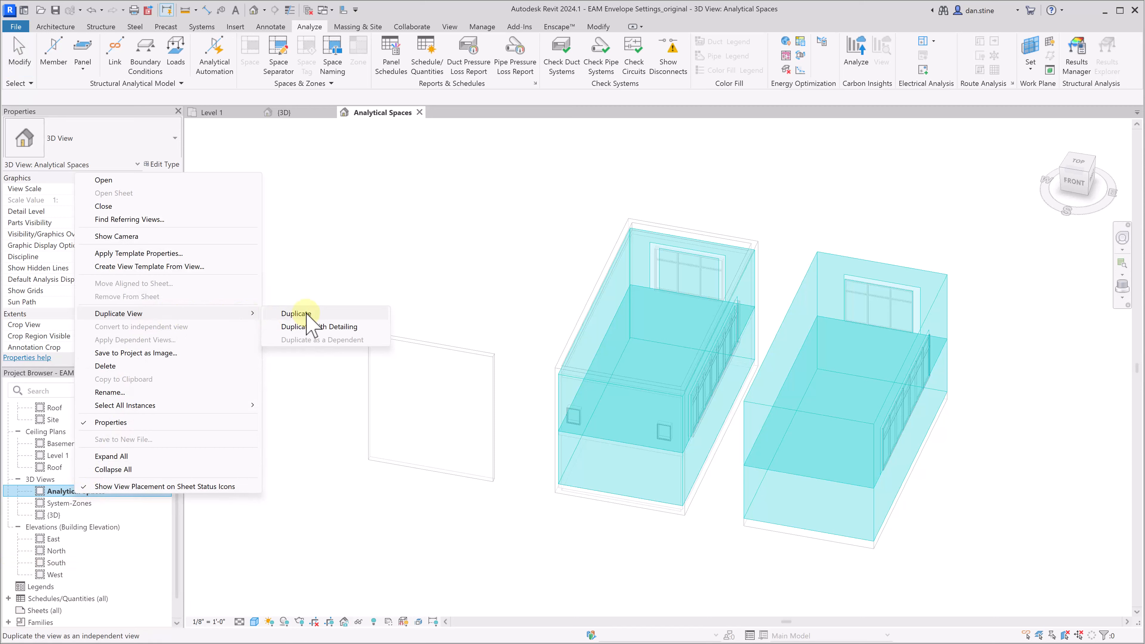
pyautogui.click(297, 314)
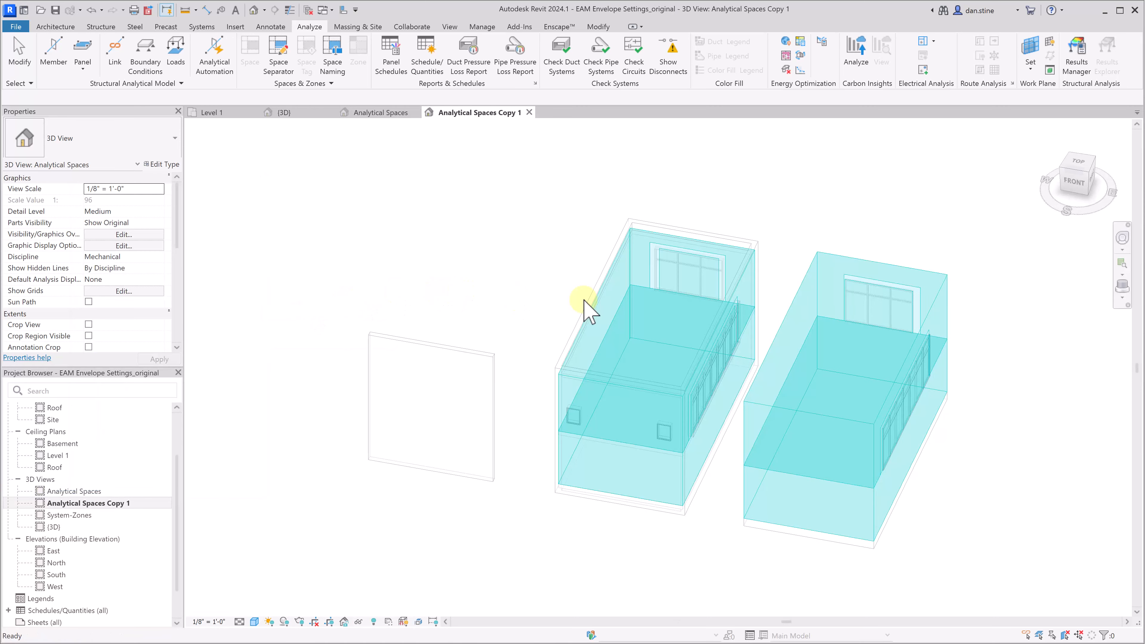
pyautogui.click(110, 503)
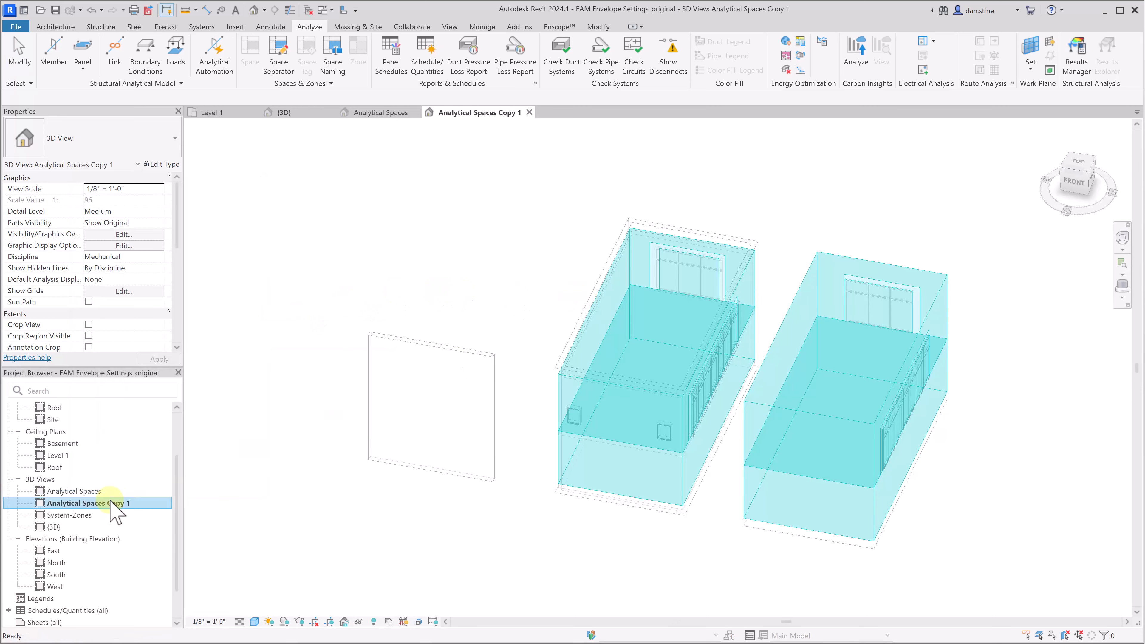
pyautogui.rightClick(140, 487)
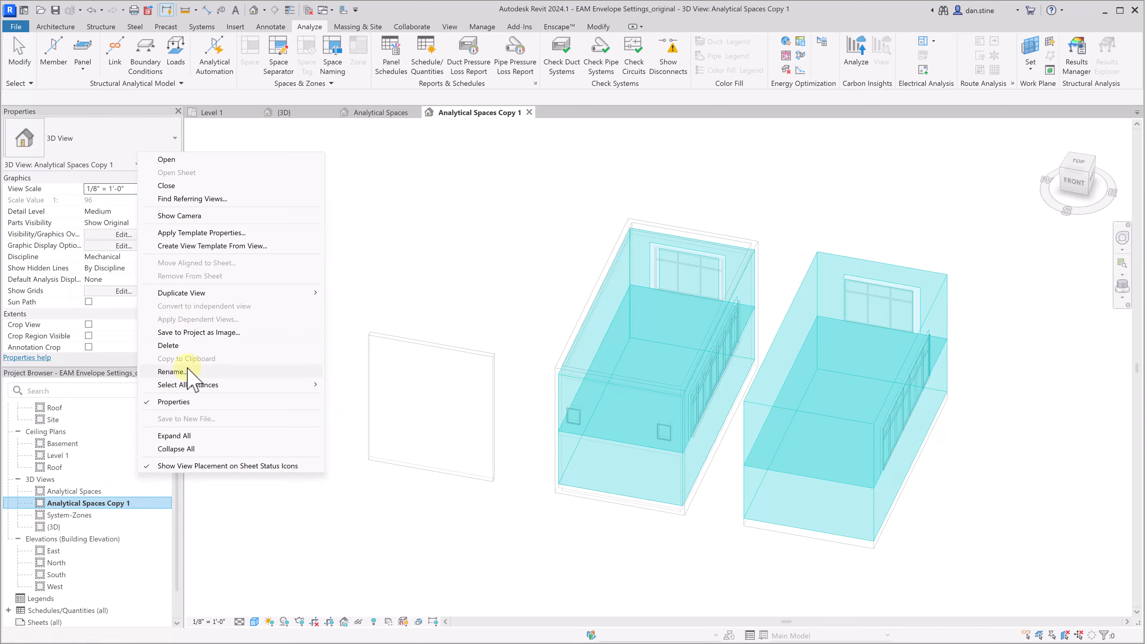
pyautogui.click(171, 371)
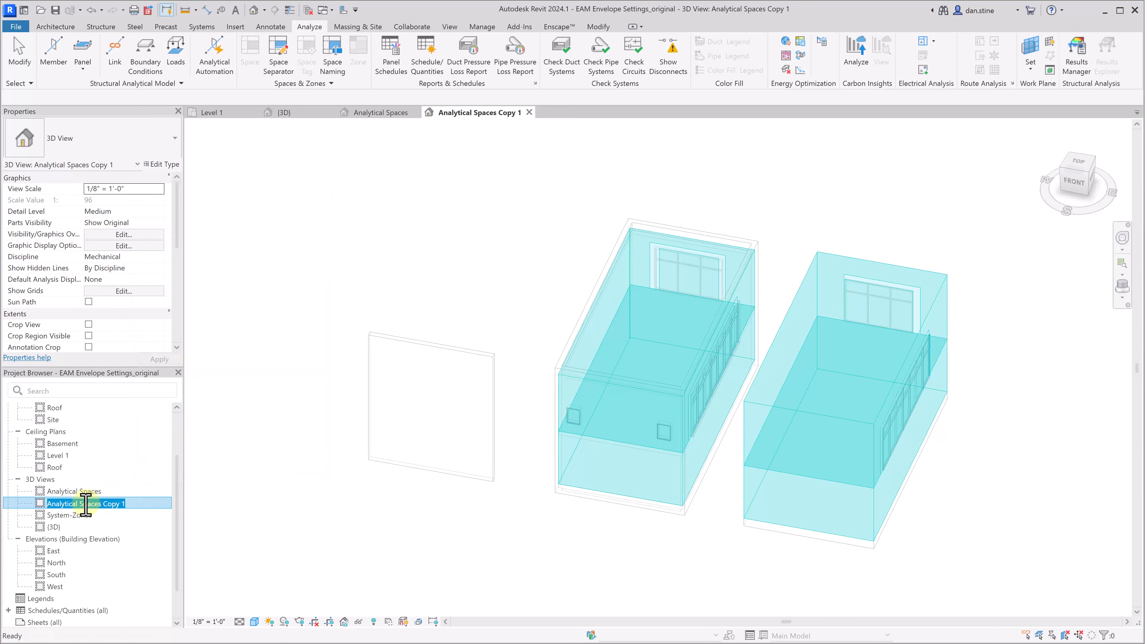
pyautogui.moveTo(86, 505); pyautogui.dragTo(154, 501)
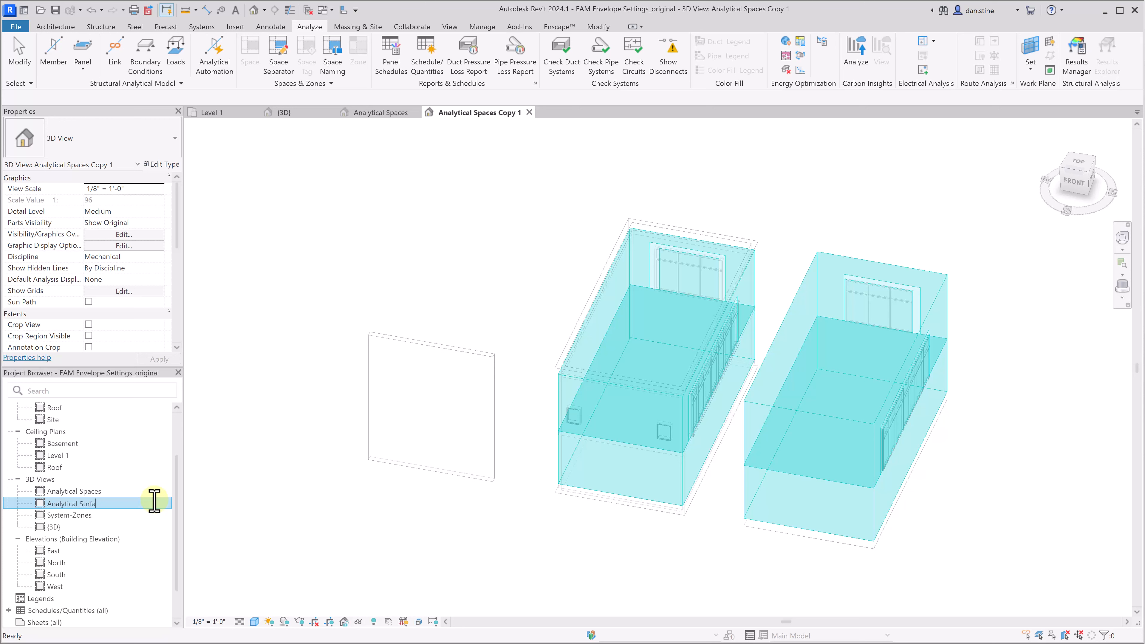
pyautogui.write('s')
pyautogui.press('Return')
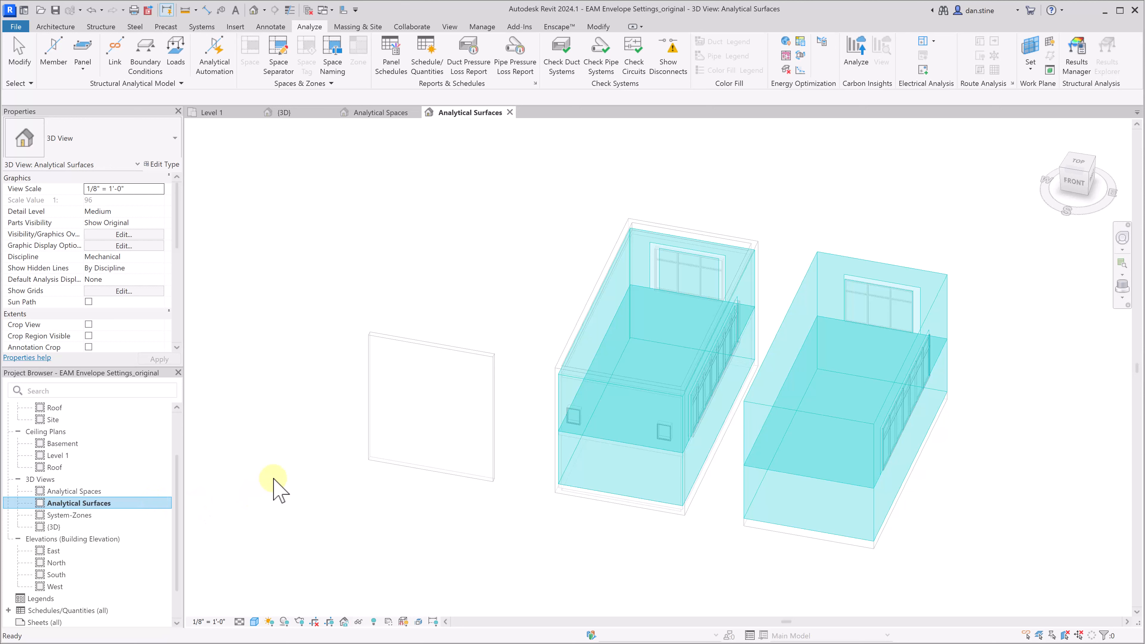
# In the Analytical Surfaces view, hide all model categories and Analytical Spaces, keeping only the Analytical Surfaces category visible.
pyautogui.click(273, 480)
pyautogui.press('g')
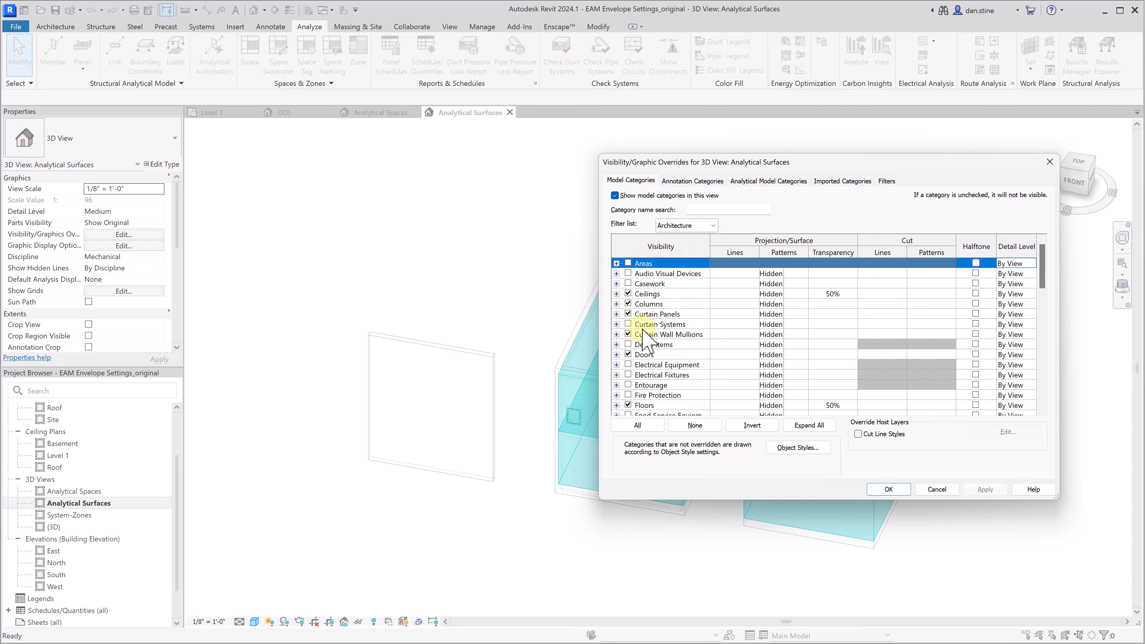
pyautogui.click(615, 195)
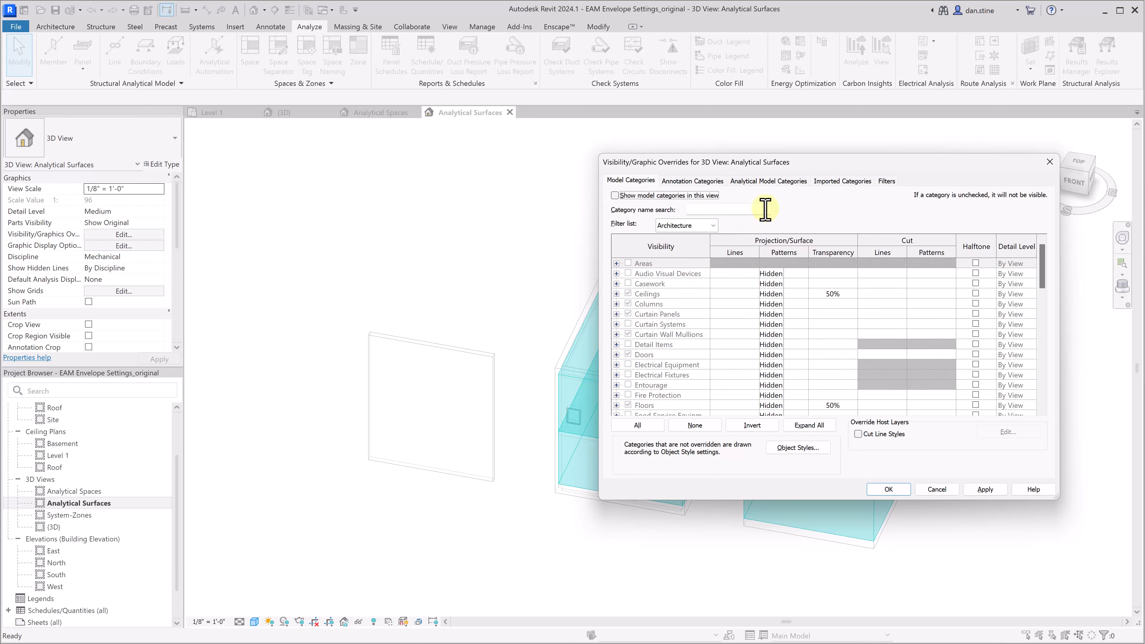
pyautogui.click(758, 181)
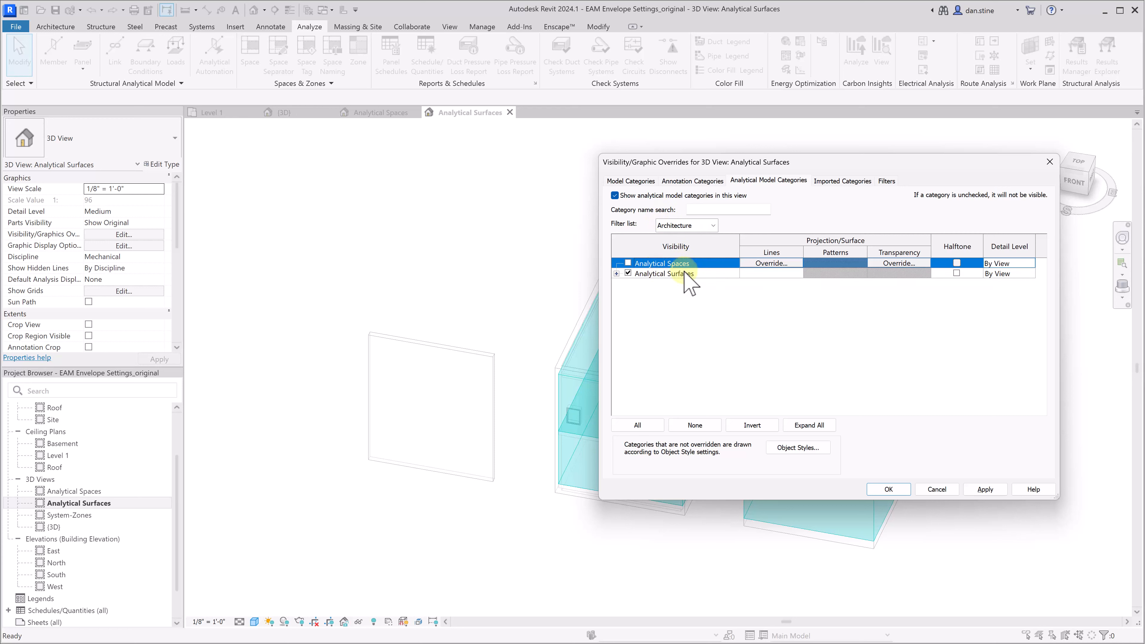
pyautogui.click(891, 491)
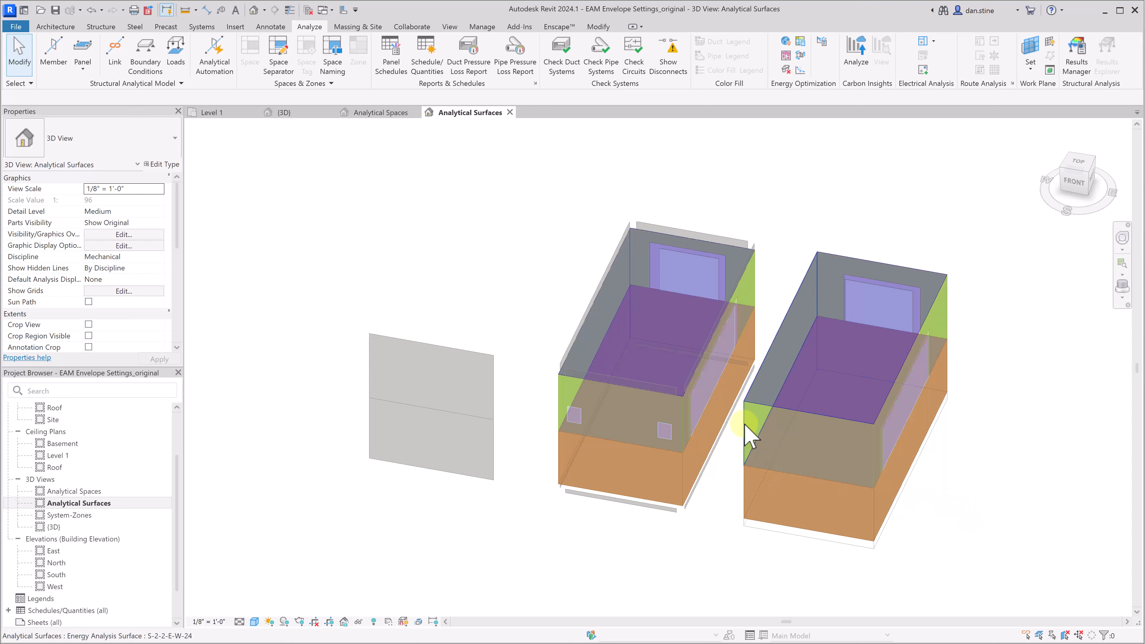
# Select the upper front exterior wall surface of the mass-based building to inspect its analytical properties.
pyautogui.click(747, 435)
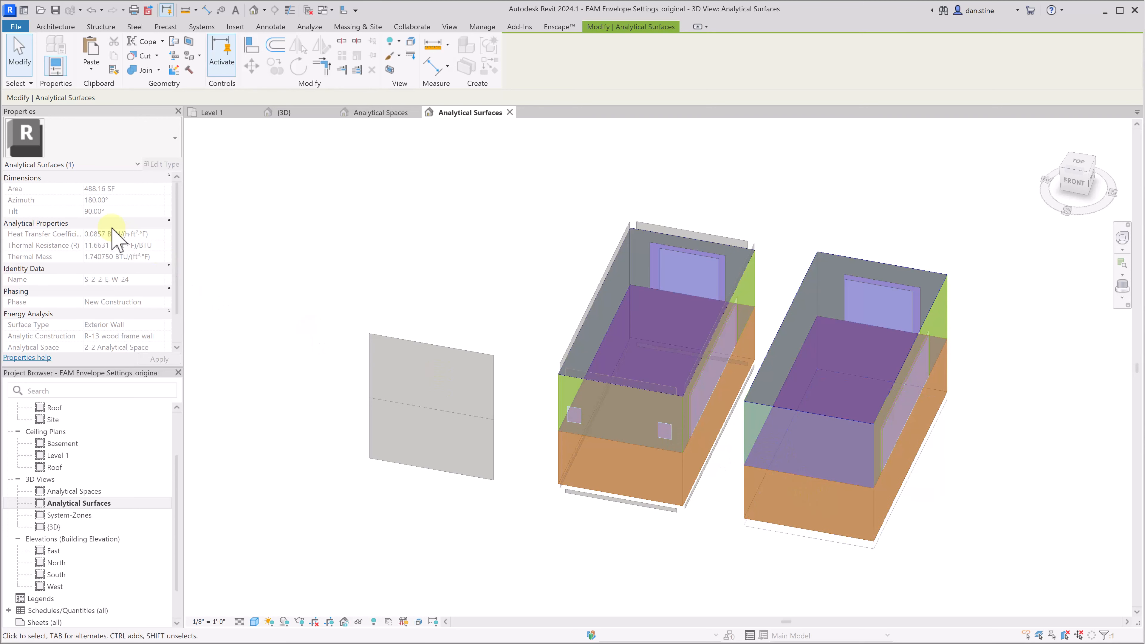
# Compare the thermal properties and originating element of the mass building's upper front wall surface with those of the detailed building's.
pyautogui.scroll(-3, 135, 301)
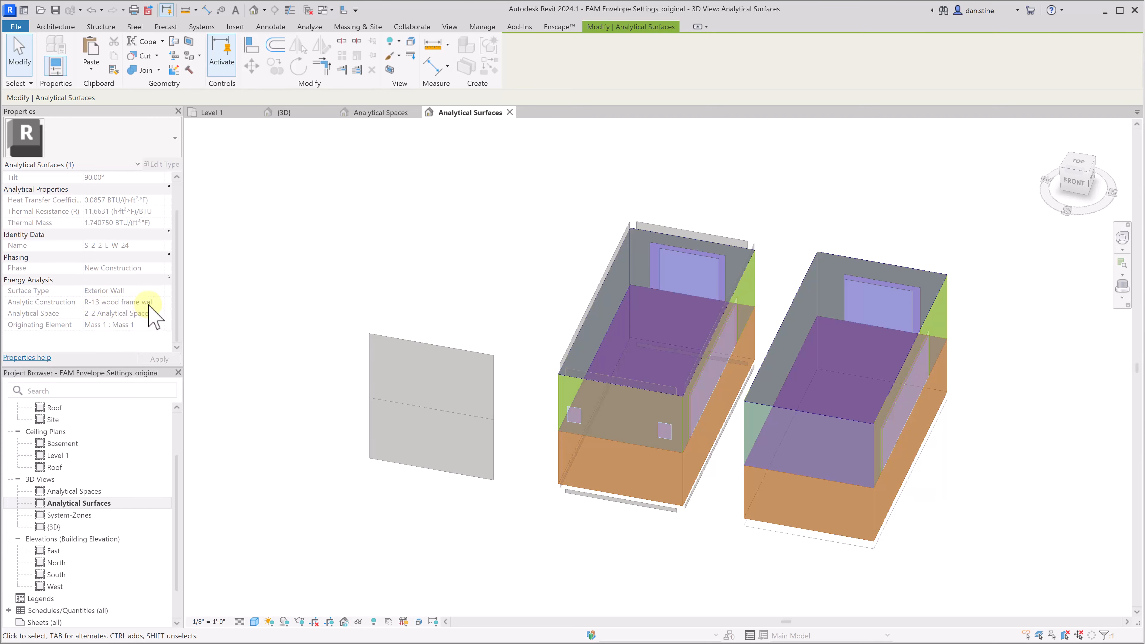
pyautogui.click(482, 325)
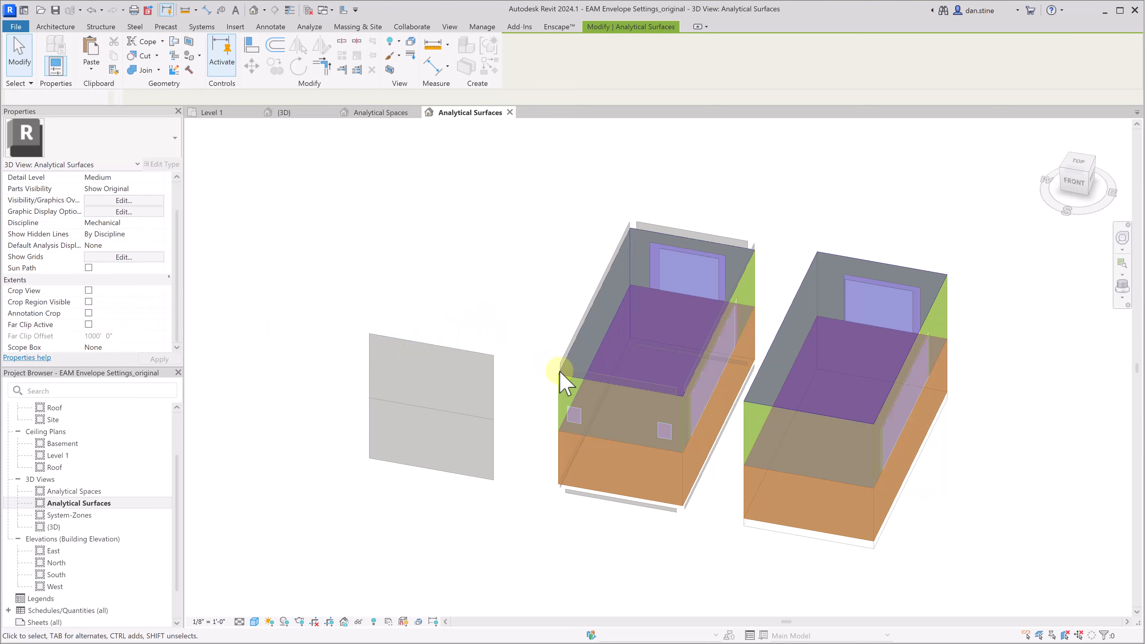
pyautogui.click(563, 390)
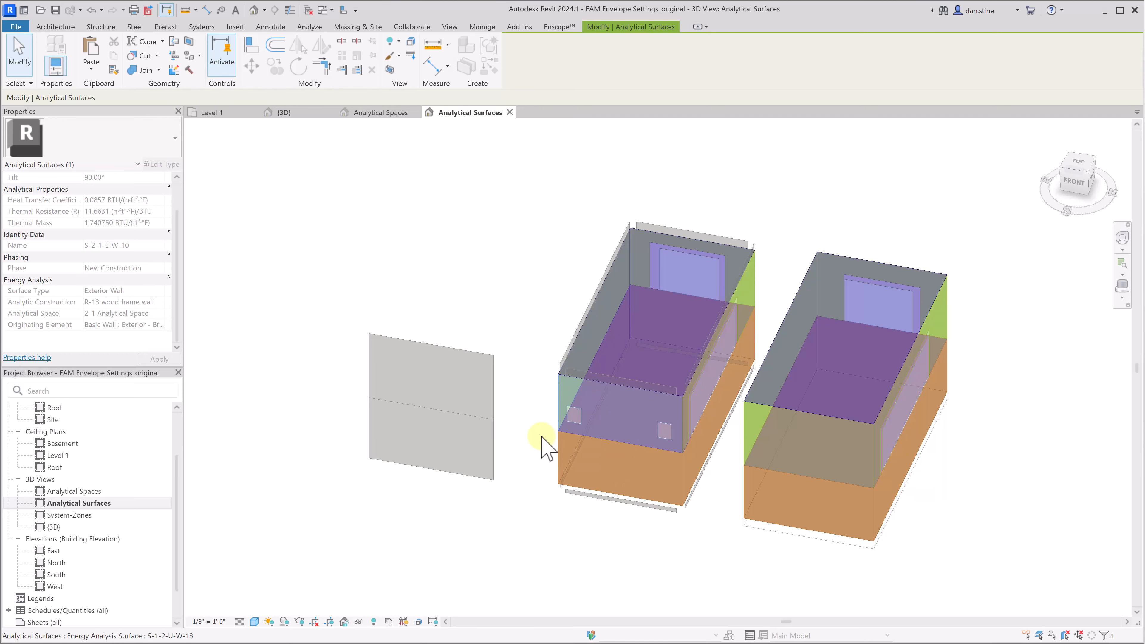
pyautogui.click(545, 450)
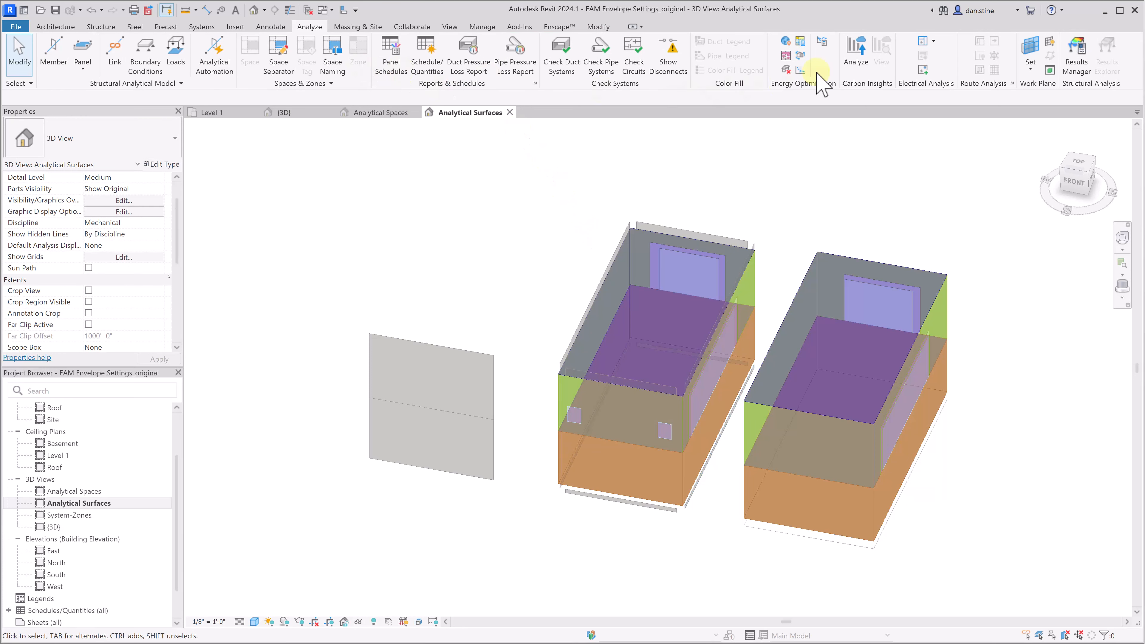
# Check the ground plane in Energy Settings, and select the detailed building's front brick wall in the {3D} view.
pyautogui.click(826, 43)
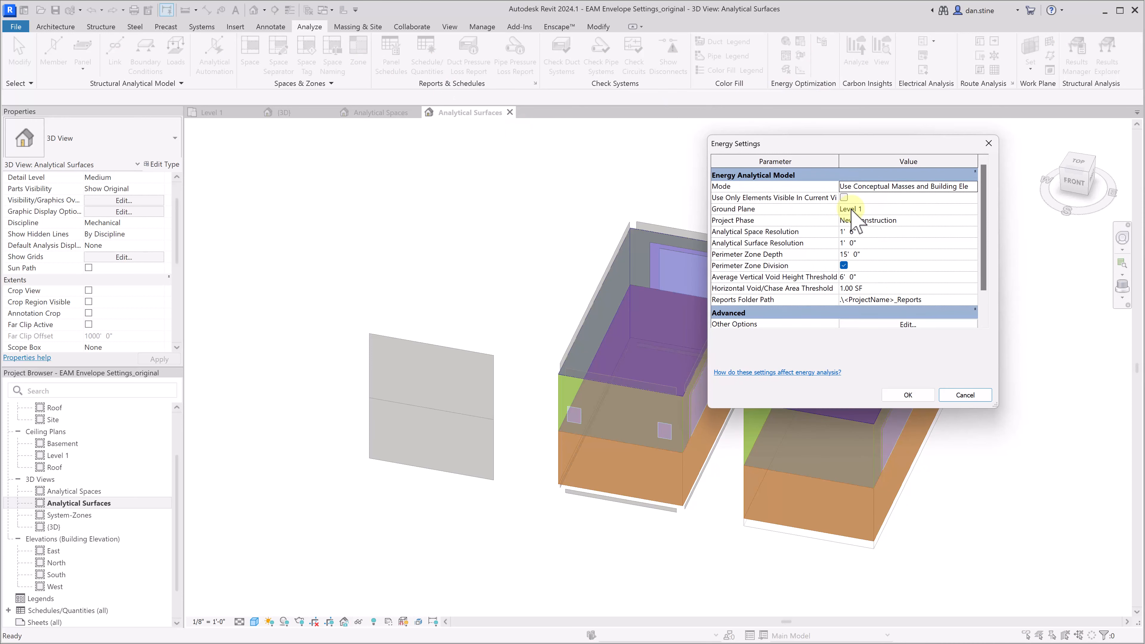
pyautogui.click(965, 395)
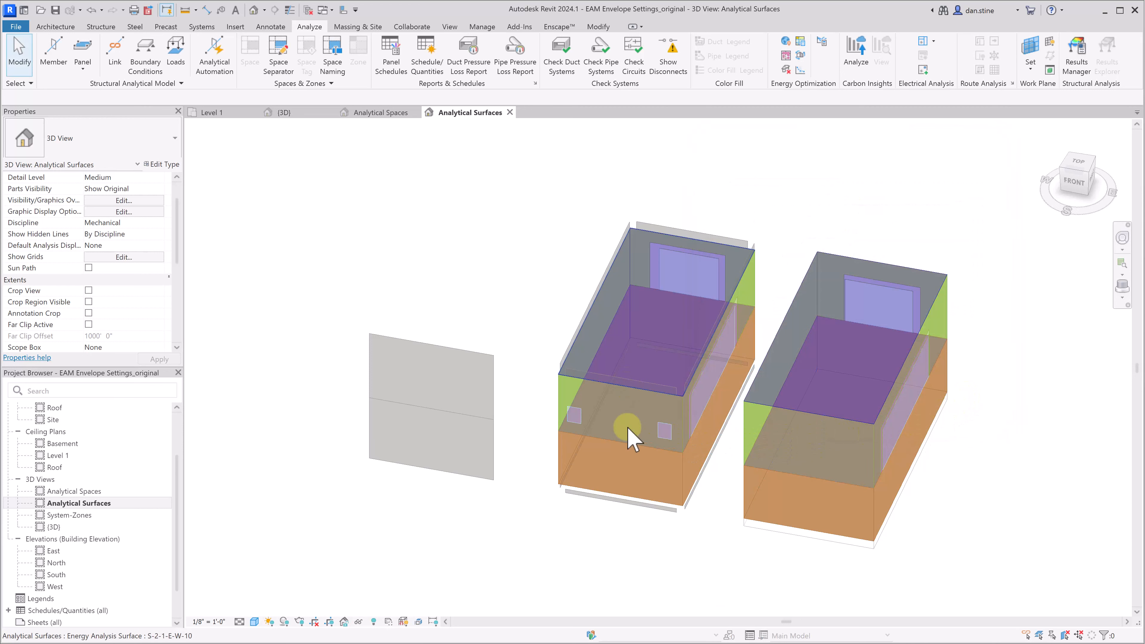
pyautogui.click(307, 114)
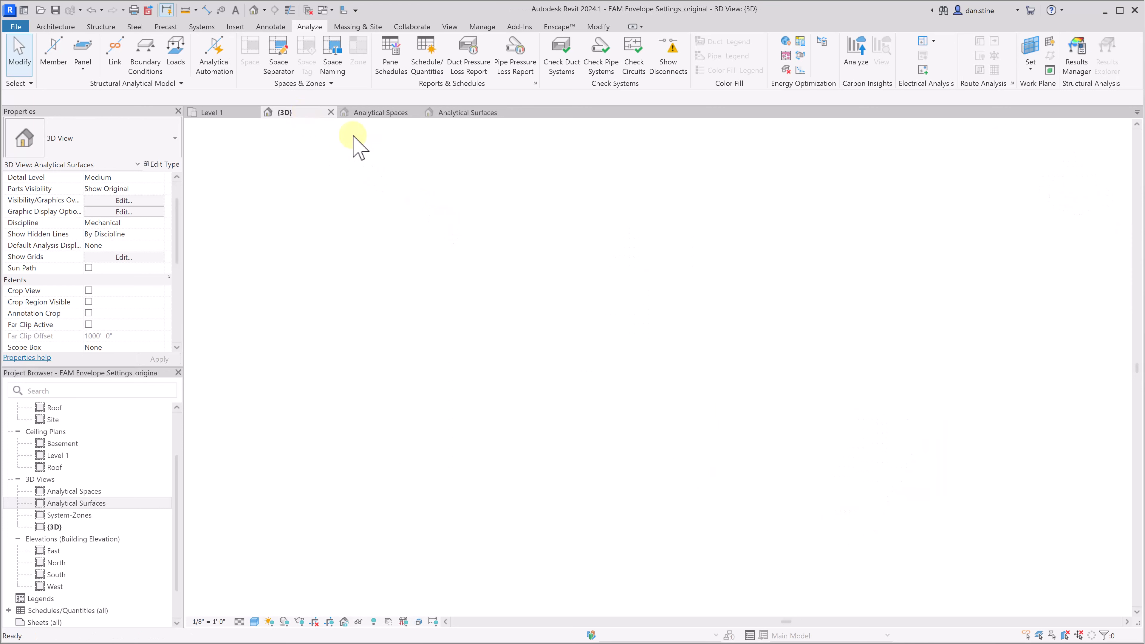
pyautogui.click(604, 316)
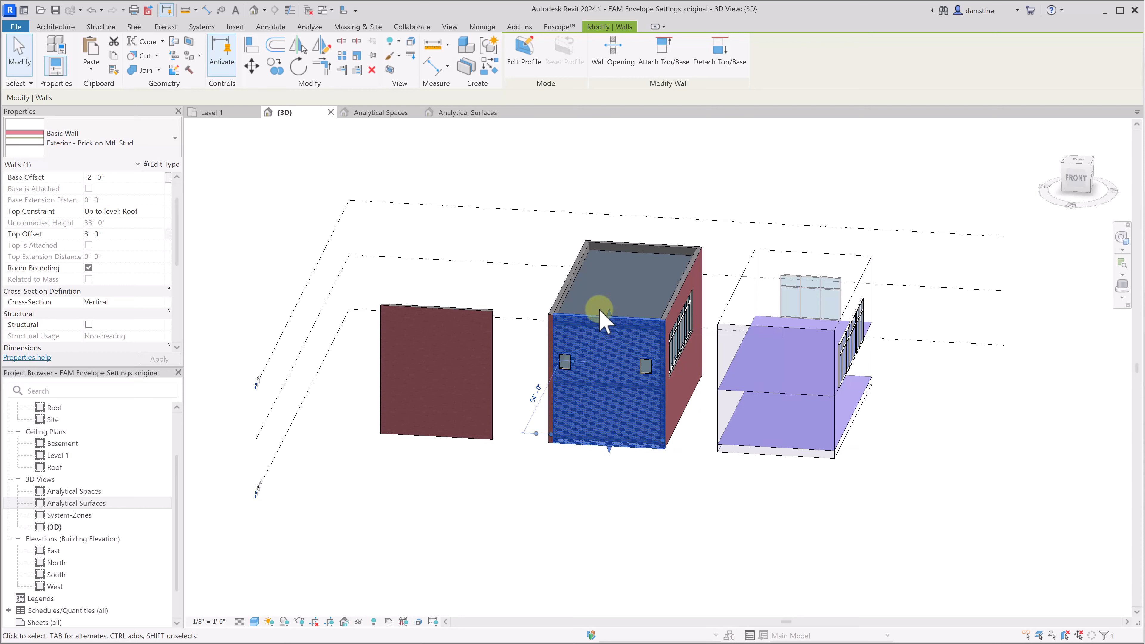
# In the Analytical Surfaces view, inspect the parapet, upper exterior and underground surfaces derived from the detailed building's front wall.
pyautogui.click(473, 113)
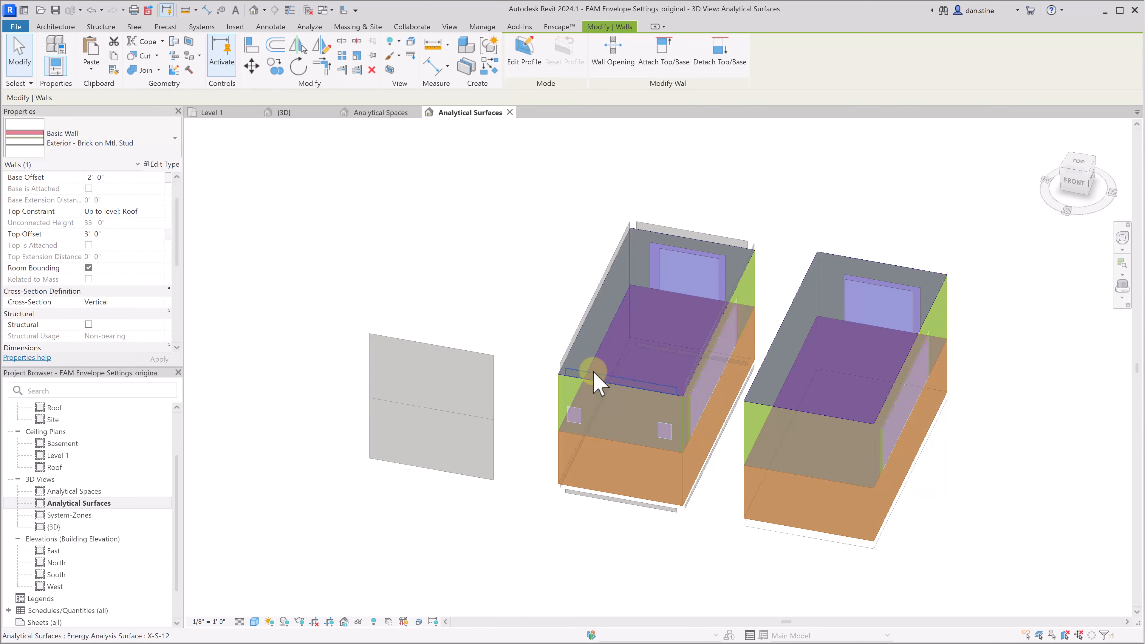
pyautogui.click(595, 383)
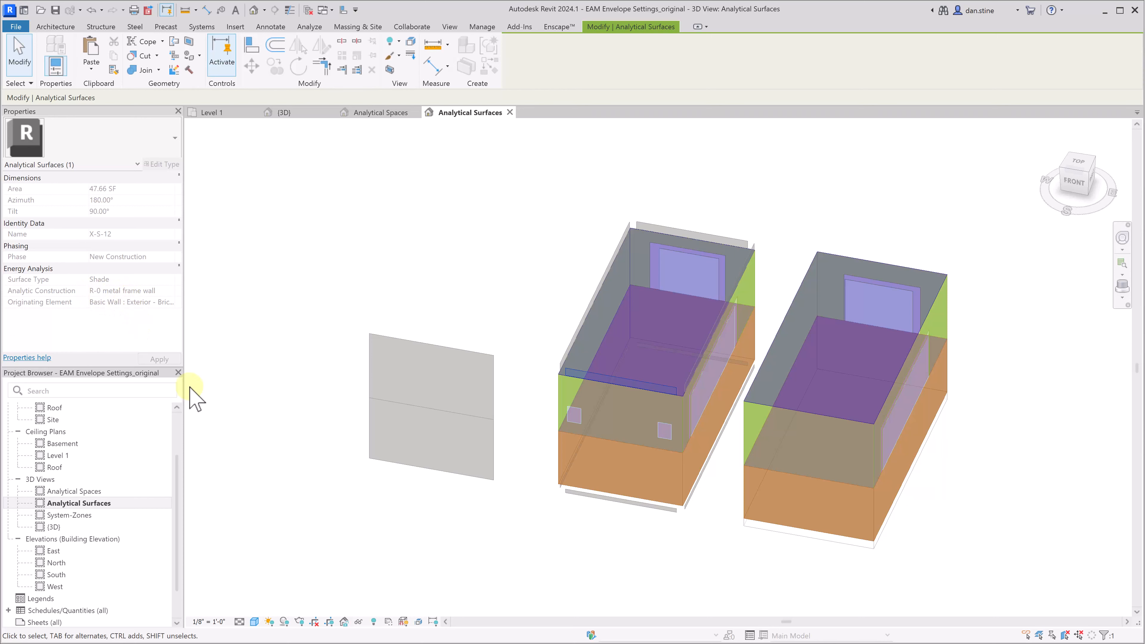
pyautogui.click(559, 397)
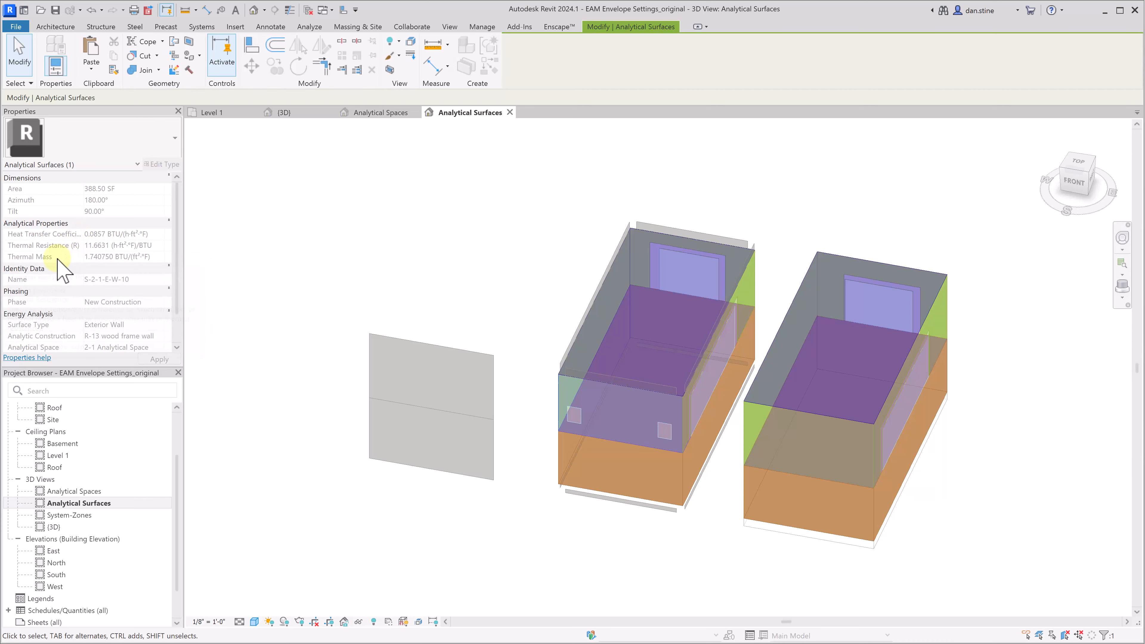
pyautogui.click(559, 445)
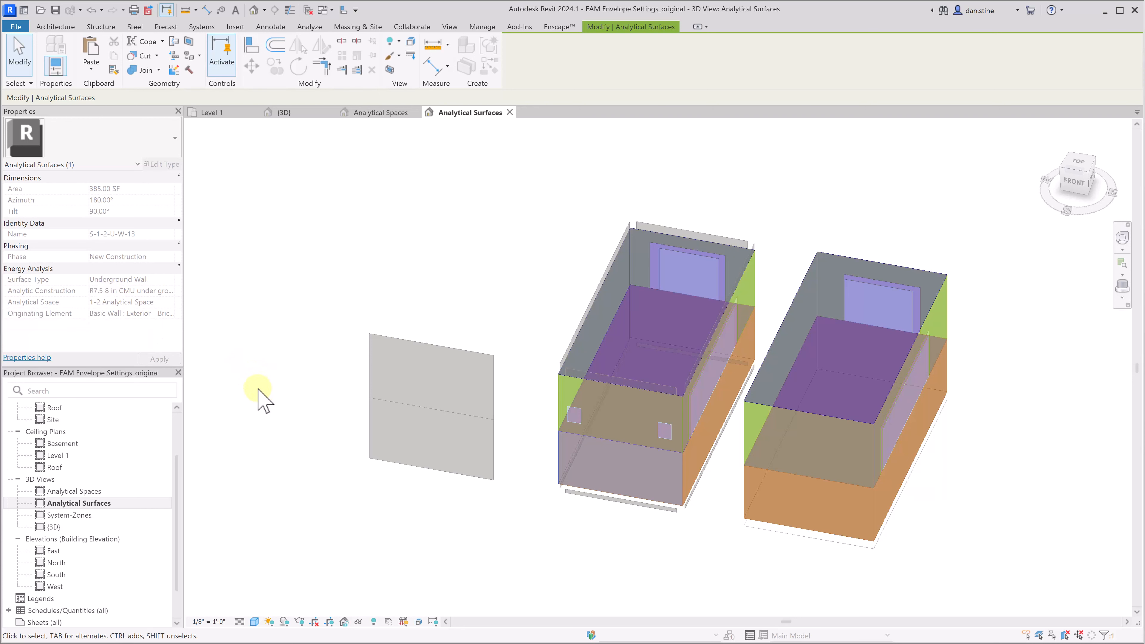
# Inspect the shade surfaces at the base of the detailed building's front wall and on the lower half of the freestanding wall.
pyautogui.click(582, 493)
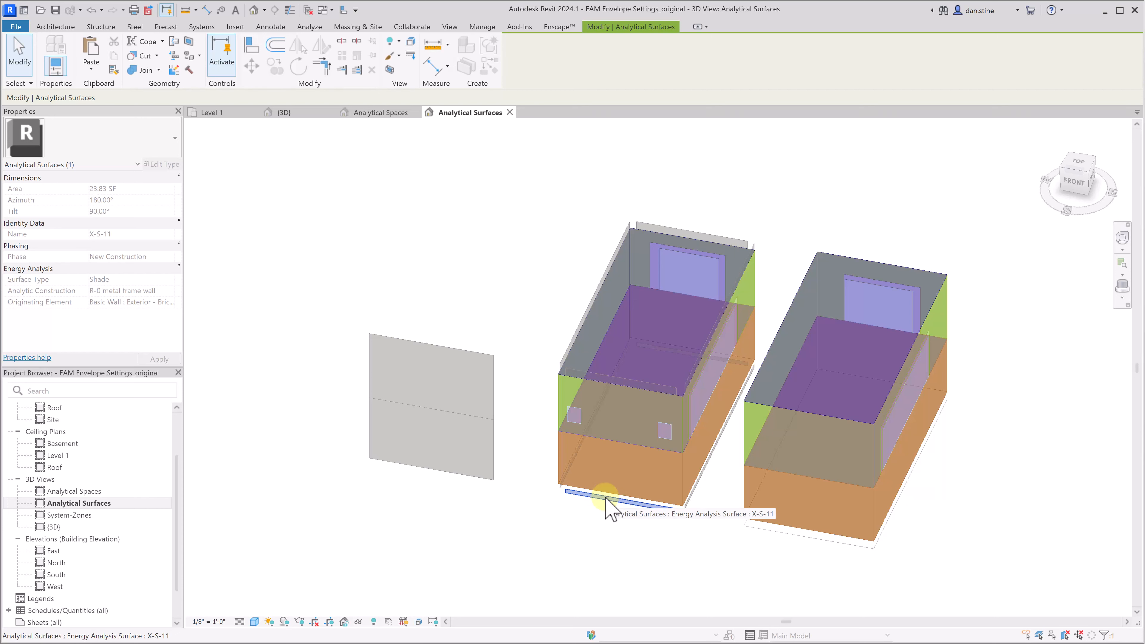
pyautogui.press('Escape')
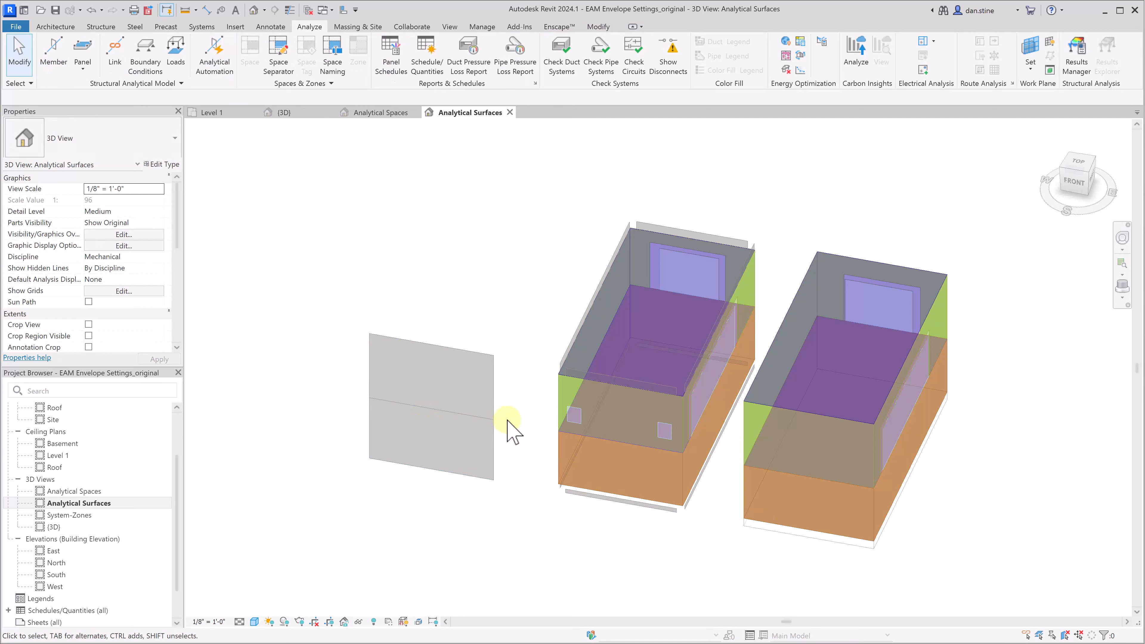
pyautogui.click(487, 432)
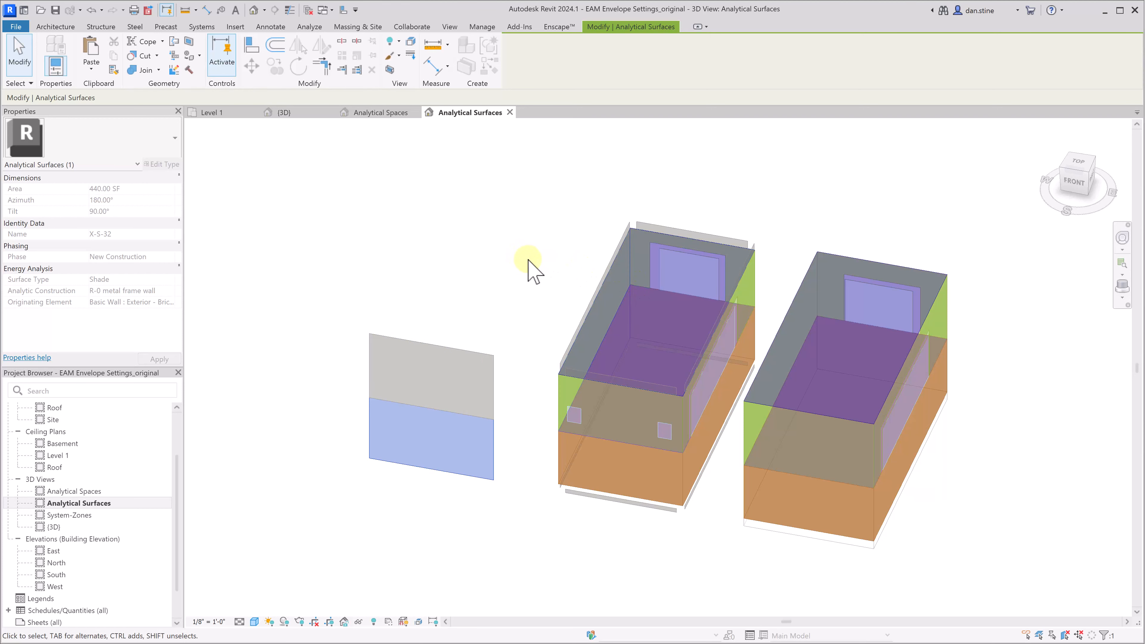
pyautogui.click(536, 332)
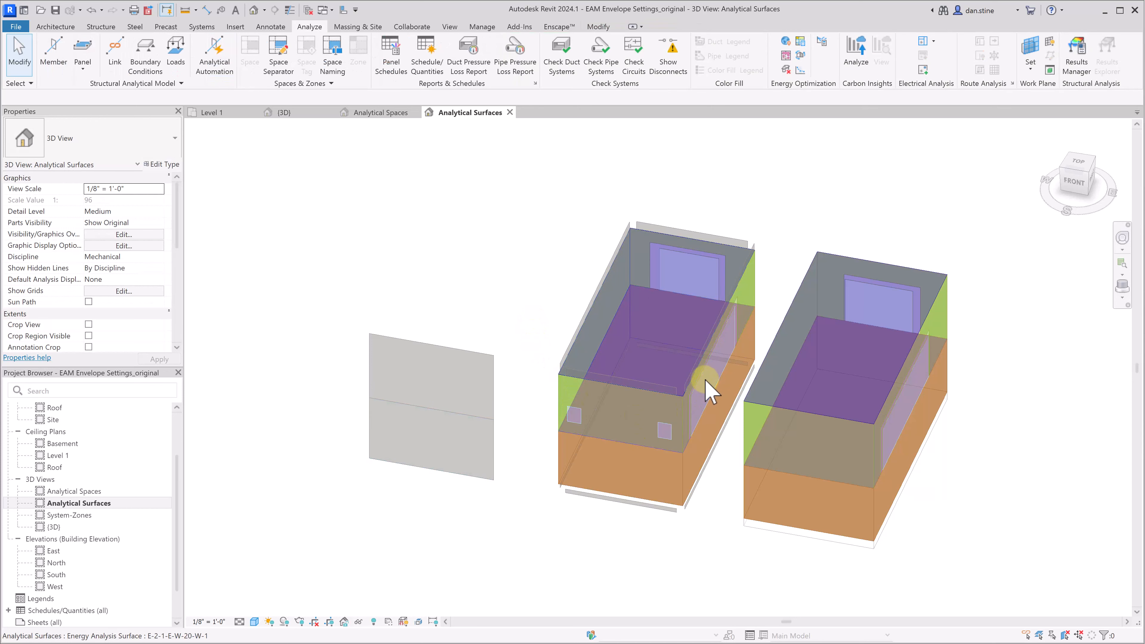
# Compare the analytical properties and construction of the side window surfaces on the detailed and mass-based buildings.
pyautogui.click(694, 403)
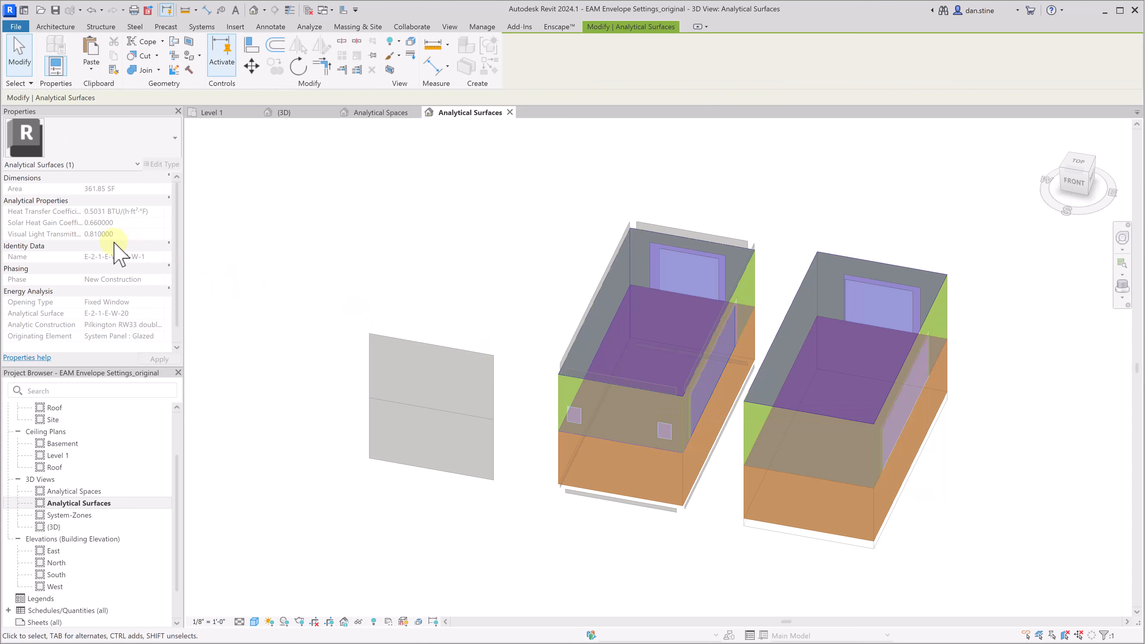
pyautogui.scroll(-1, 143, 341)
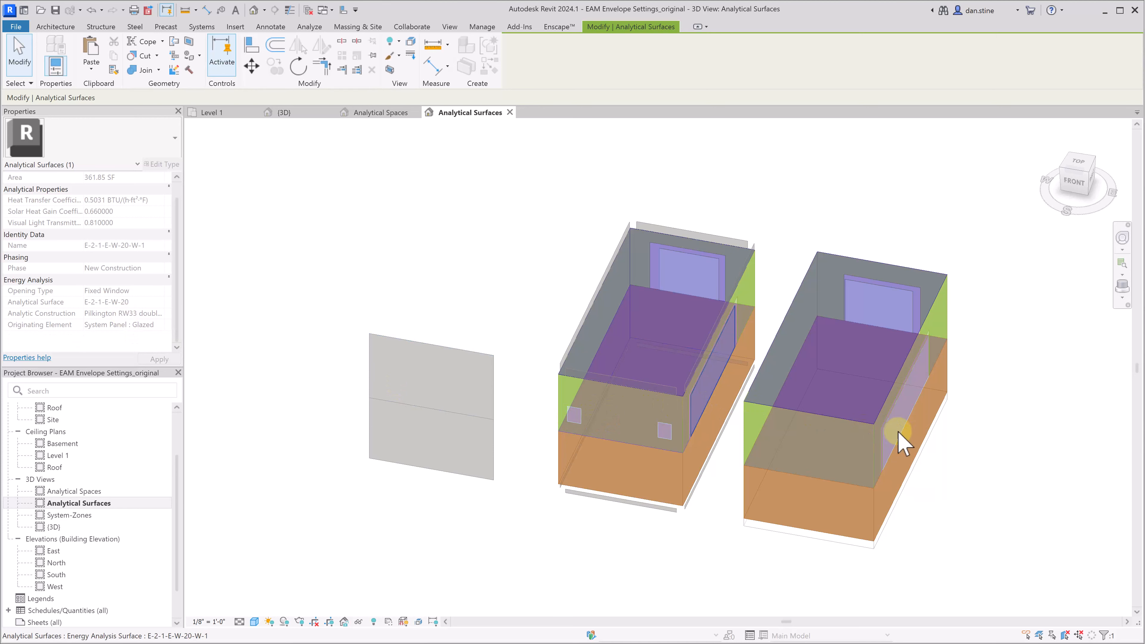
pyautogui.click(903, 396)
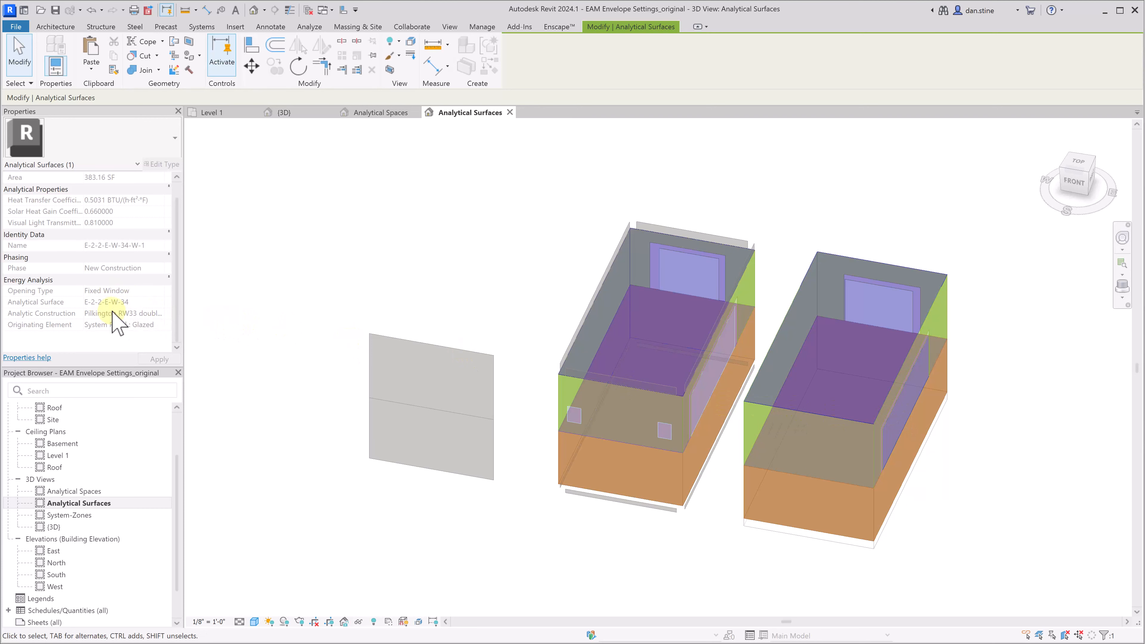
pyautogui.click(648, 189)
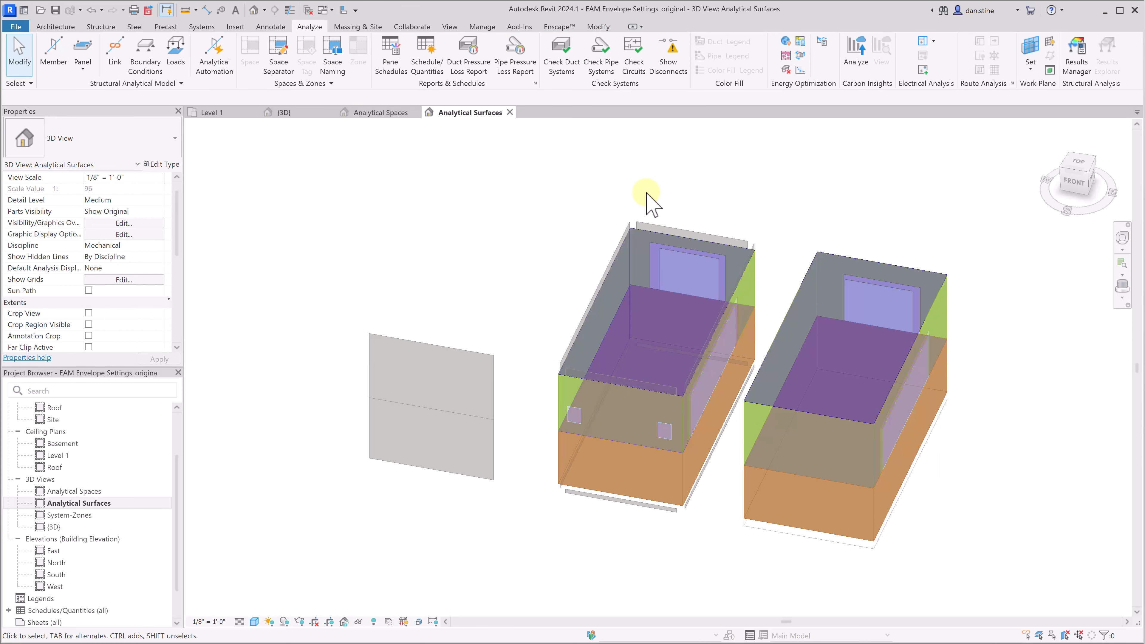
# Compare the thermal properties and analytic construction of the roof surfaces on the detailed and mass-based buildings.
pyautogui.click(635, 230)
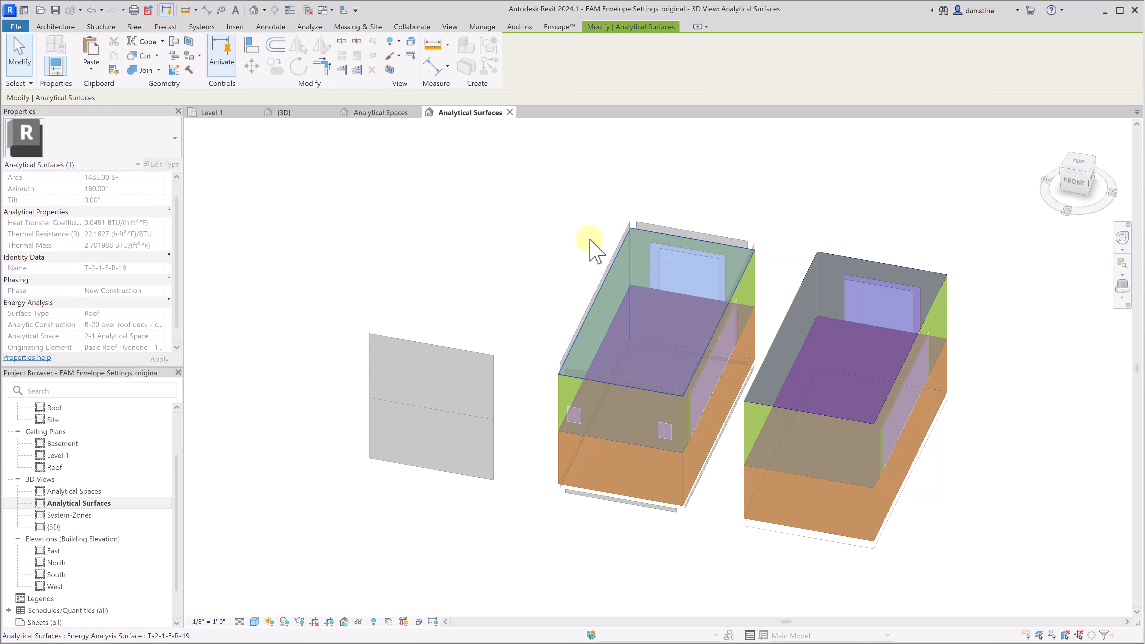
pyautogui.scroll(-1, 151, 329)
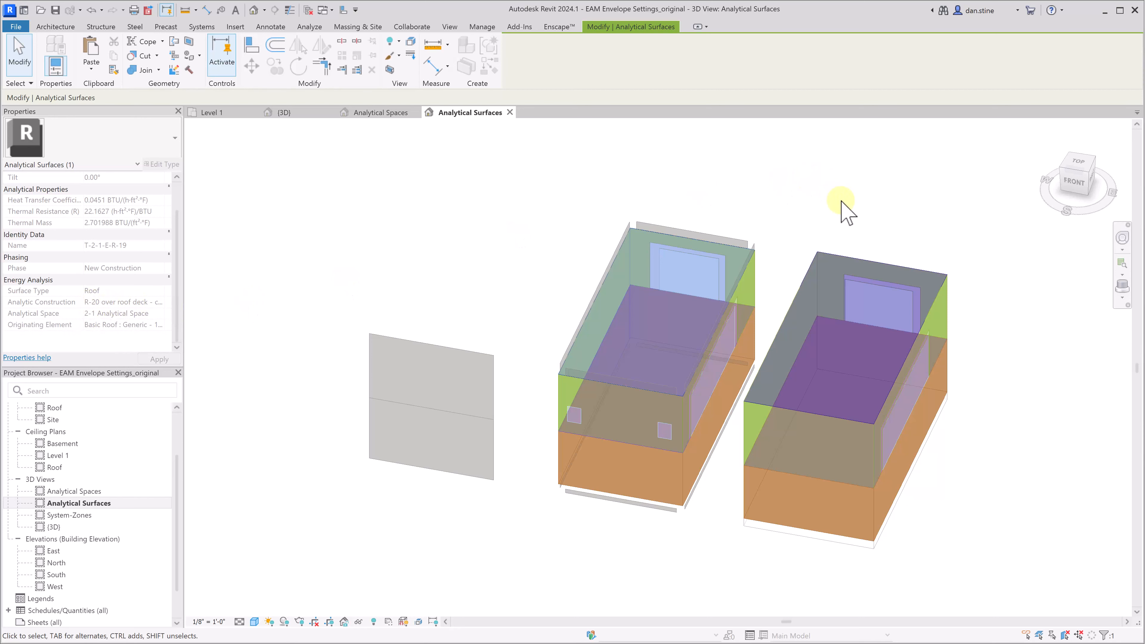
pyautogui.click(844, 209)
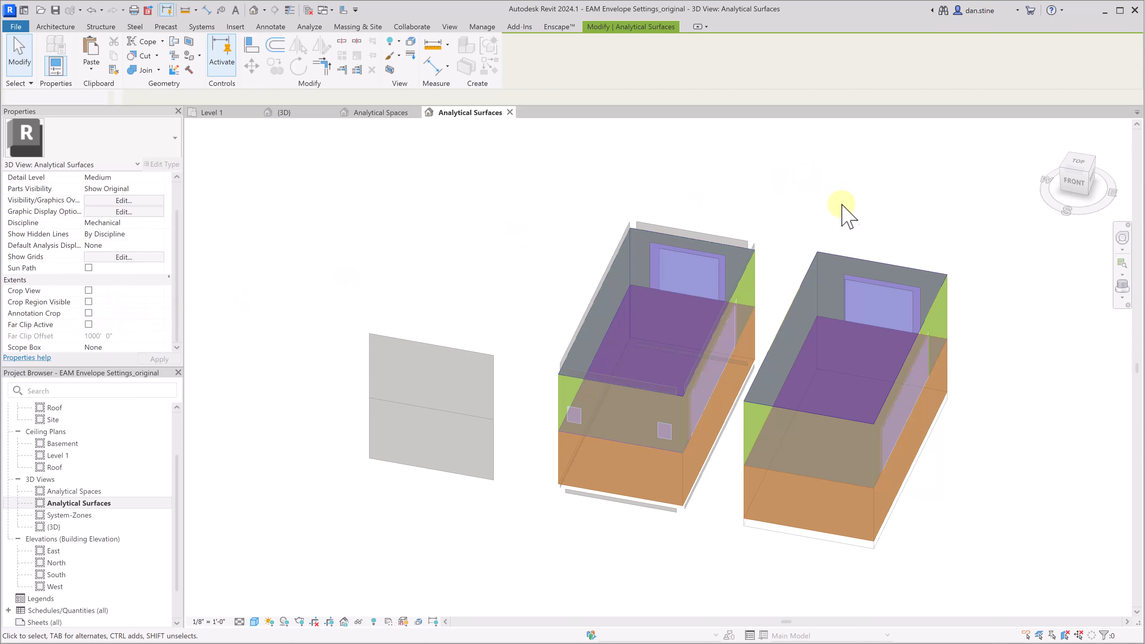
pyautogui.click(834, 259)
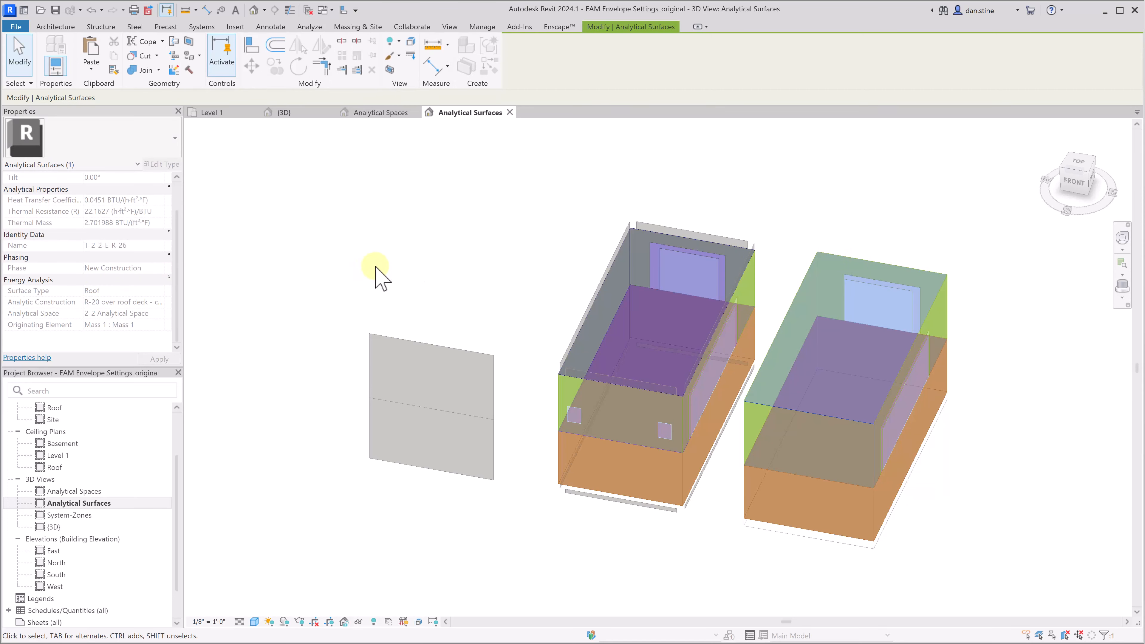
pyautogui.click(492, 288)
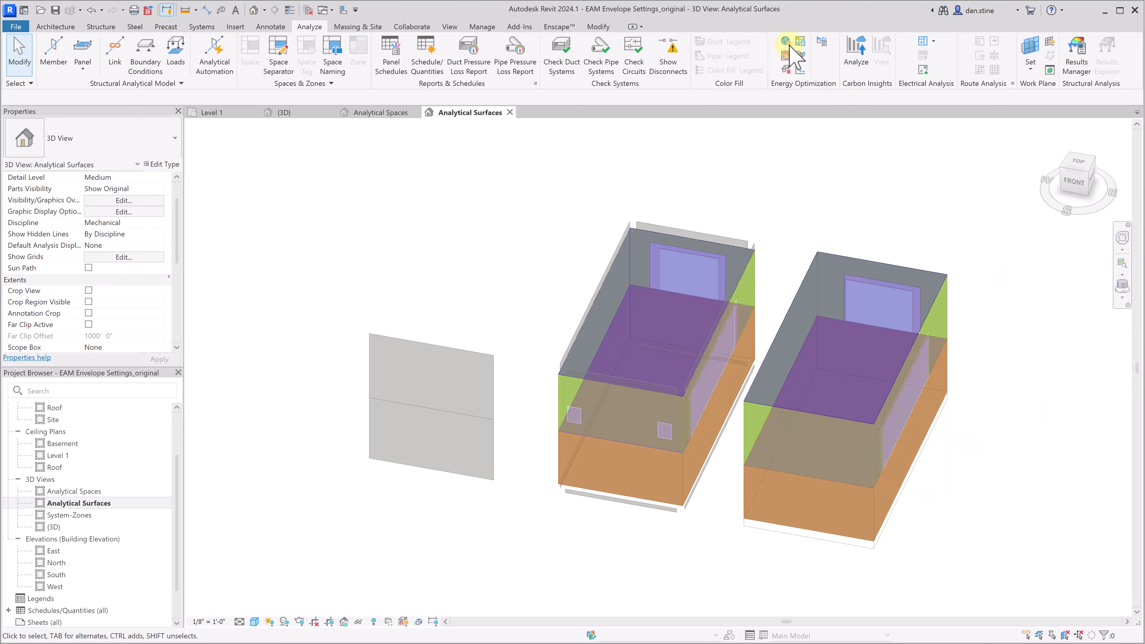
# Review the Conceptual Types constructions in the advanced energy settings, including the Mass Exterior Wall options, and leave without making changes.
pyautogui.click(820, 42)
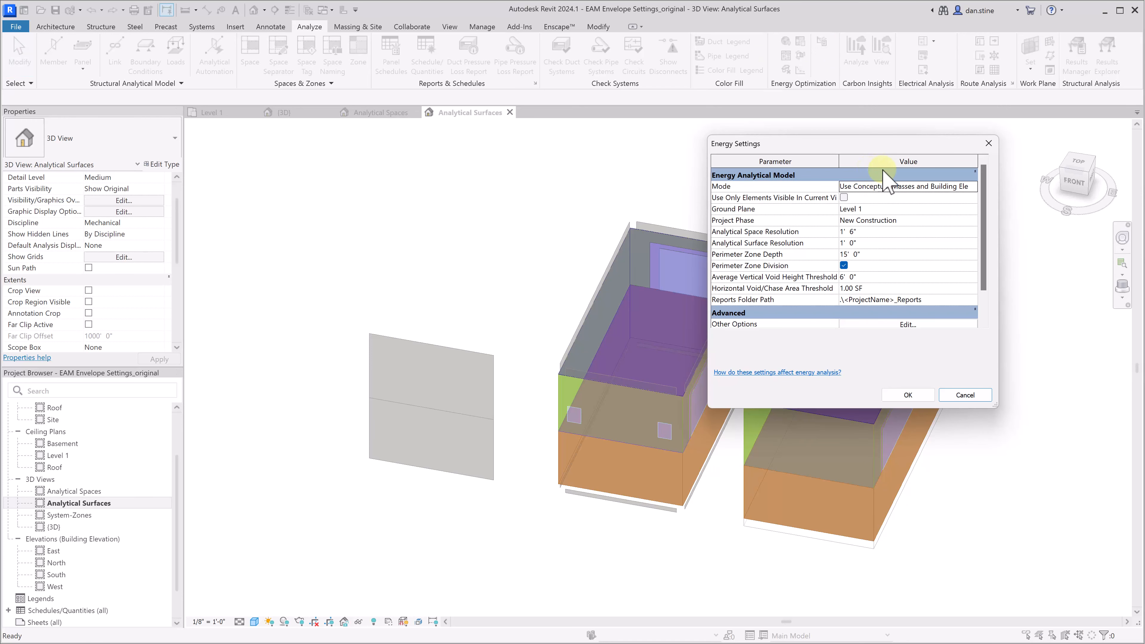
pyautogui.click(907, 325)
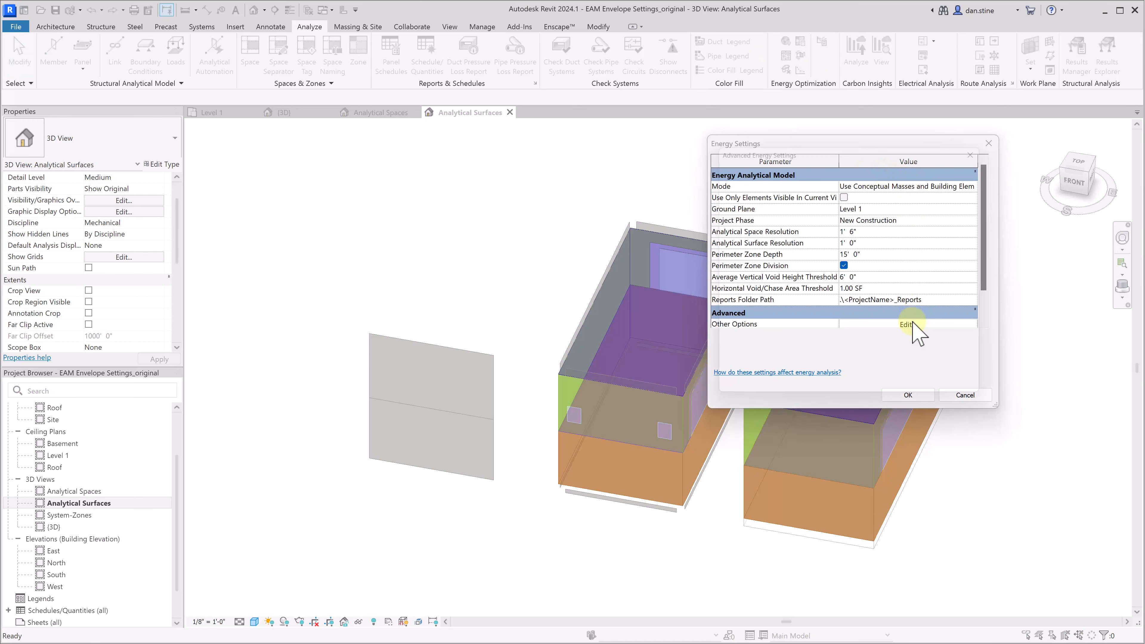
pyautogui.scroll(-5, 744, 284)
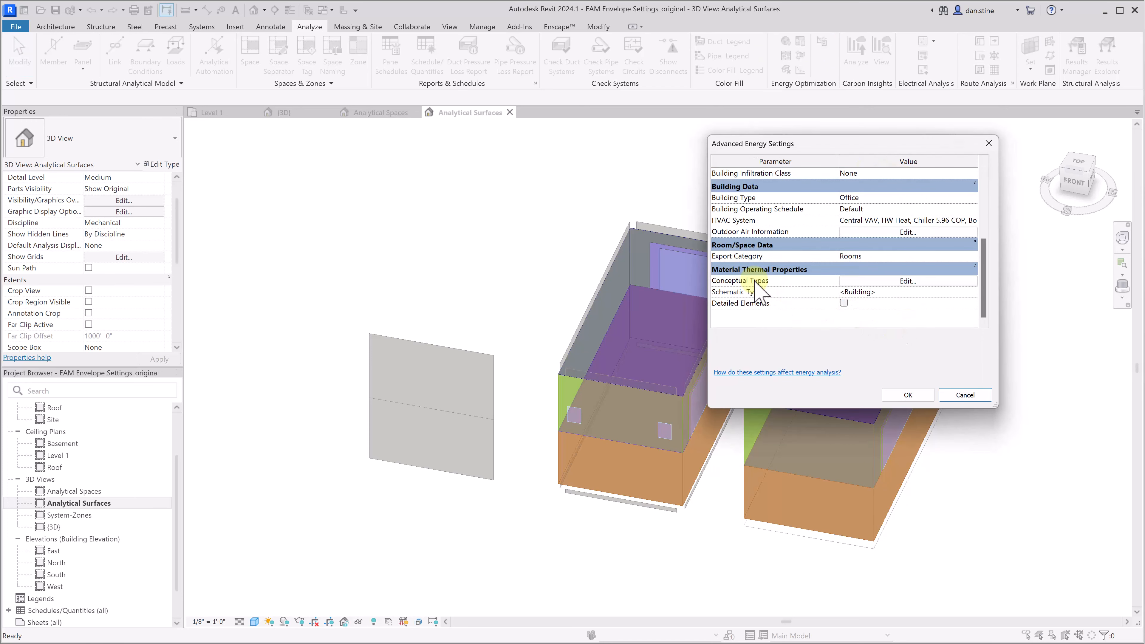
pyautogui.click(879, 283)
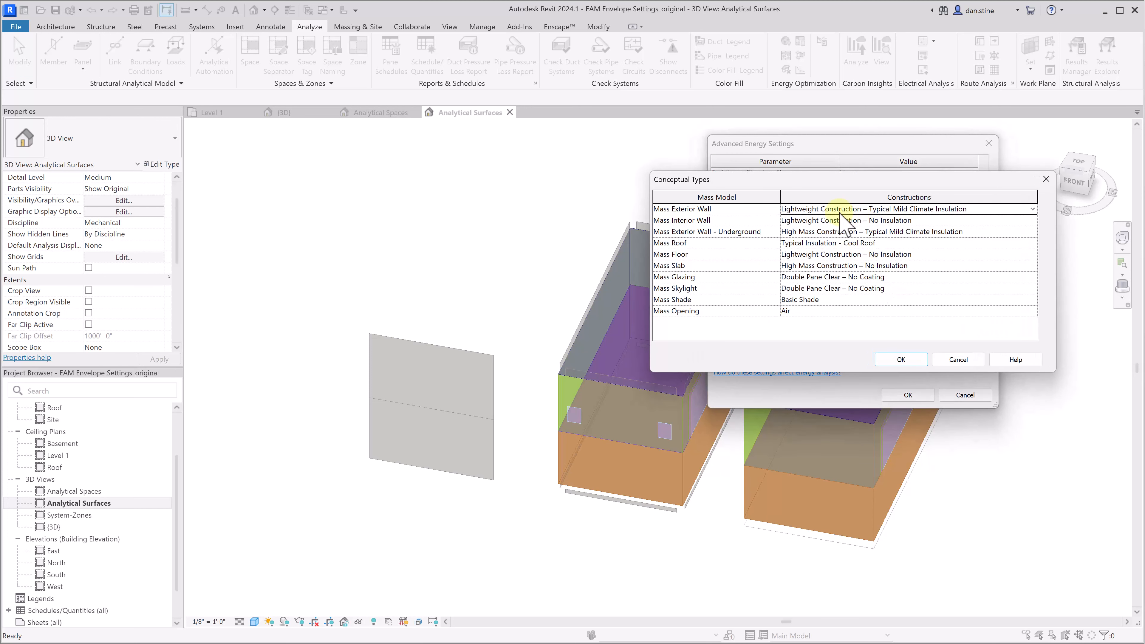
pyautogui.click(1033, 209)
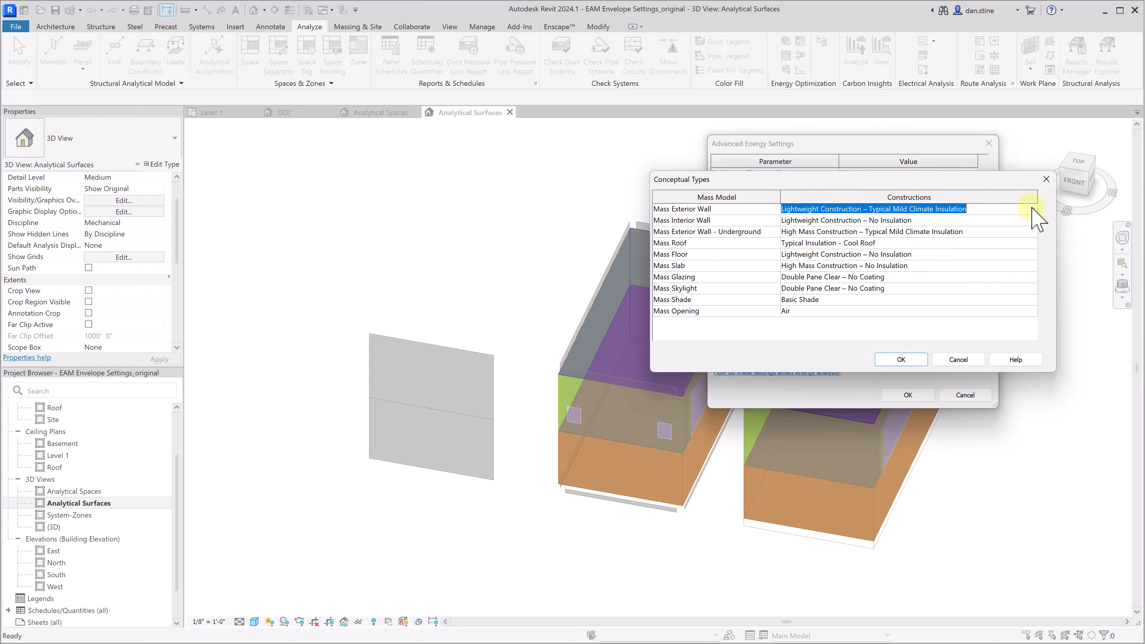
pyautogui.click(1008, 183)
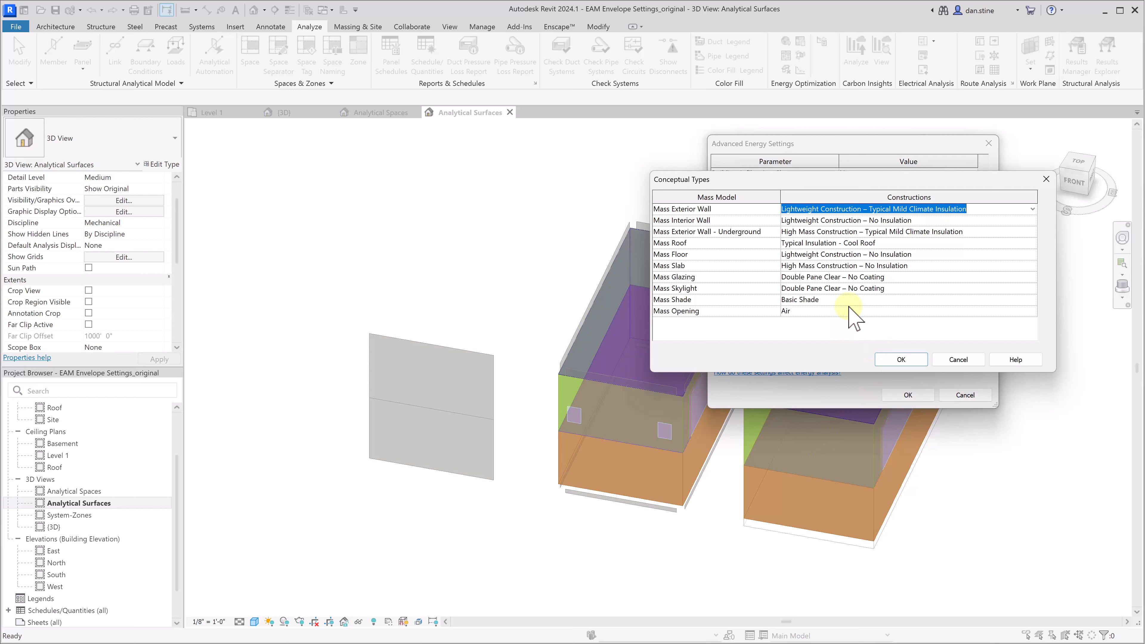
pyautogui.click(958, 360)
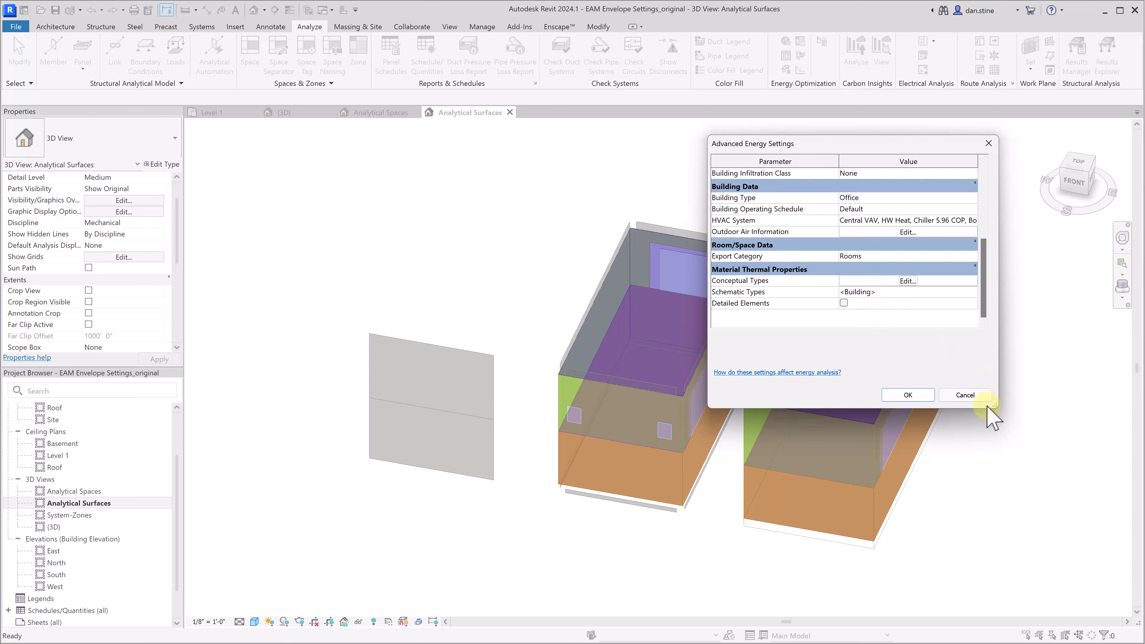
pyautogui.click(982, 397)
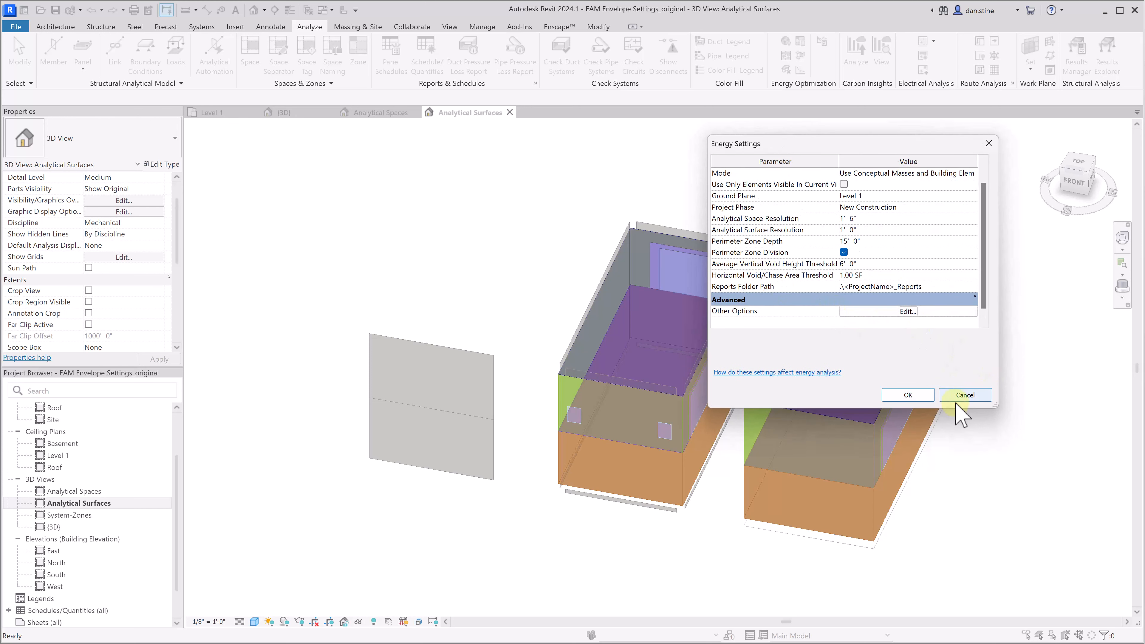
pyautogui.click(960, 402)
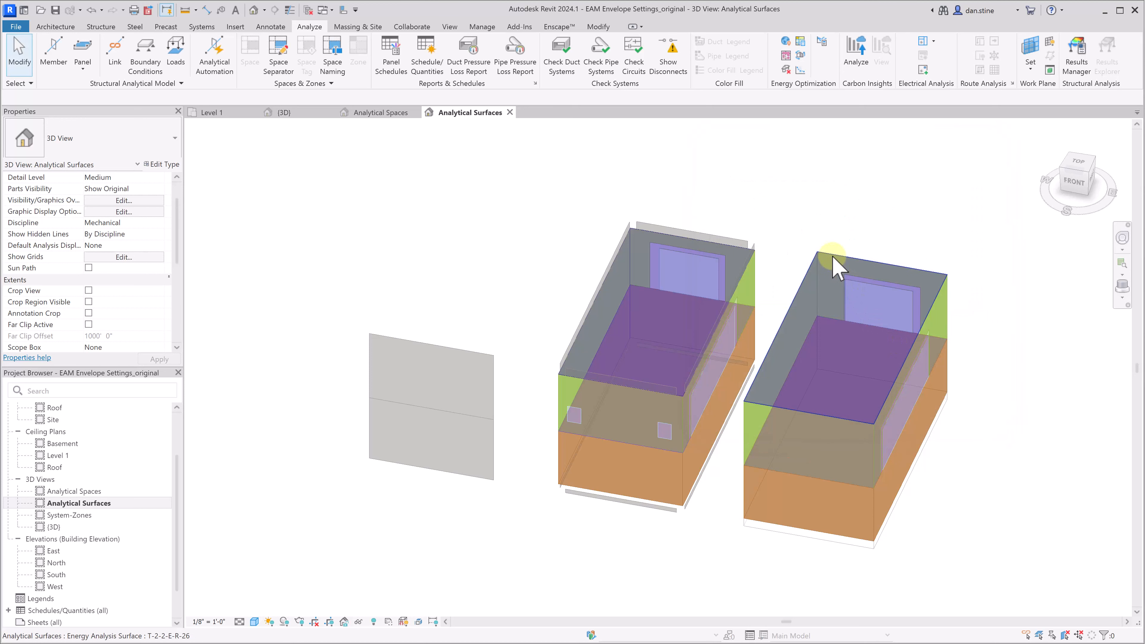
# Inspect the thermal properties and analytic construction of the mass-based building's roof and upper front wall surfaces.
pyautogui.click(835, 266)
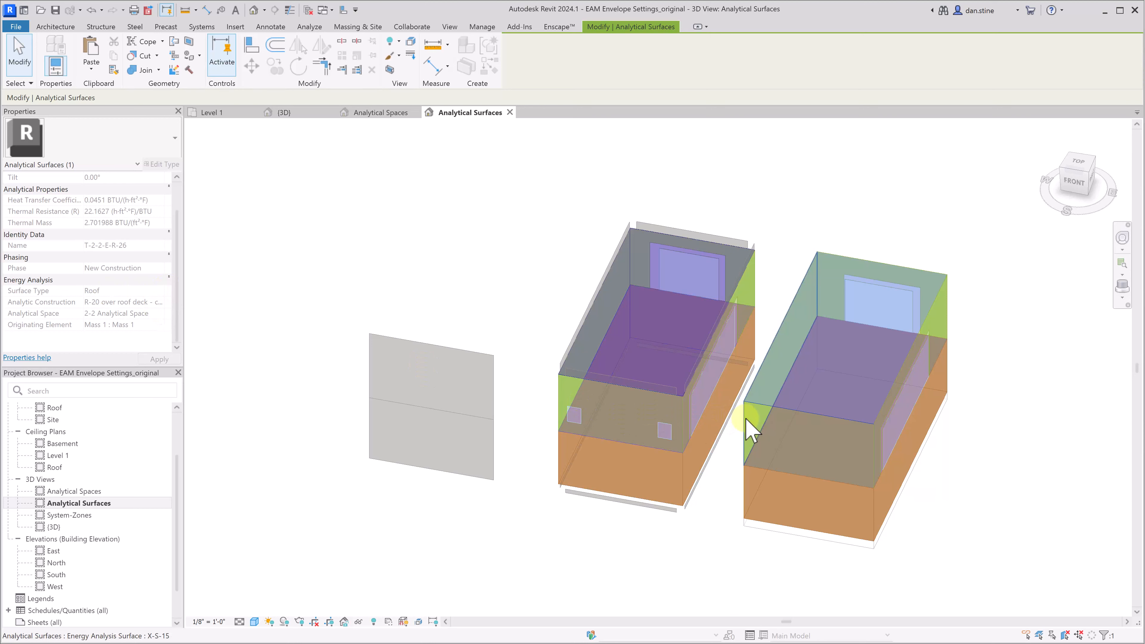
pyautogui.click(749, 431)
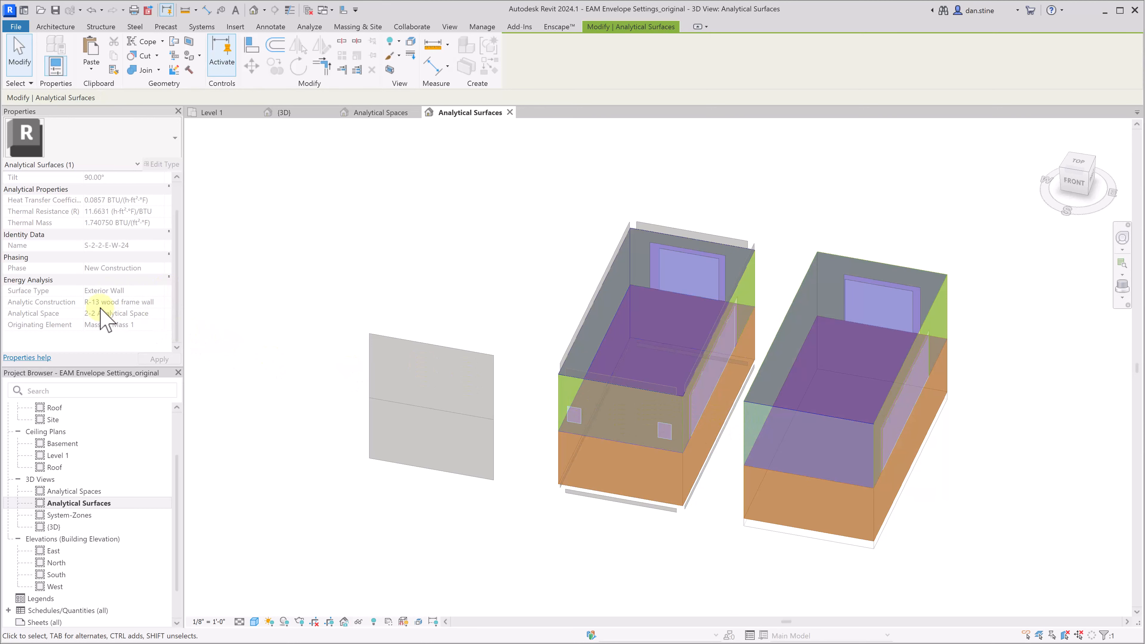
pyautogui.click(875, 184)
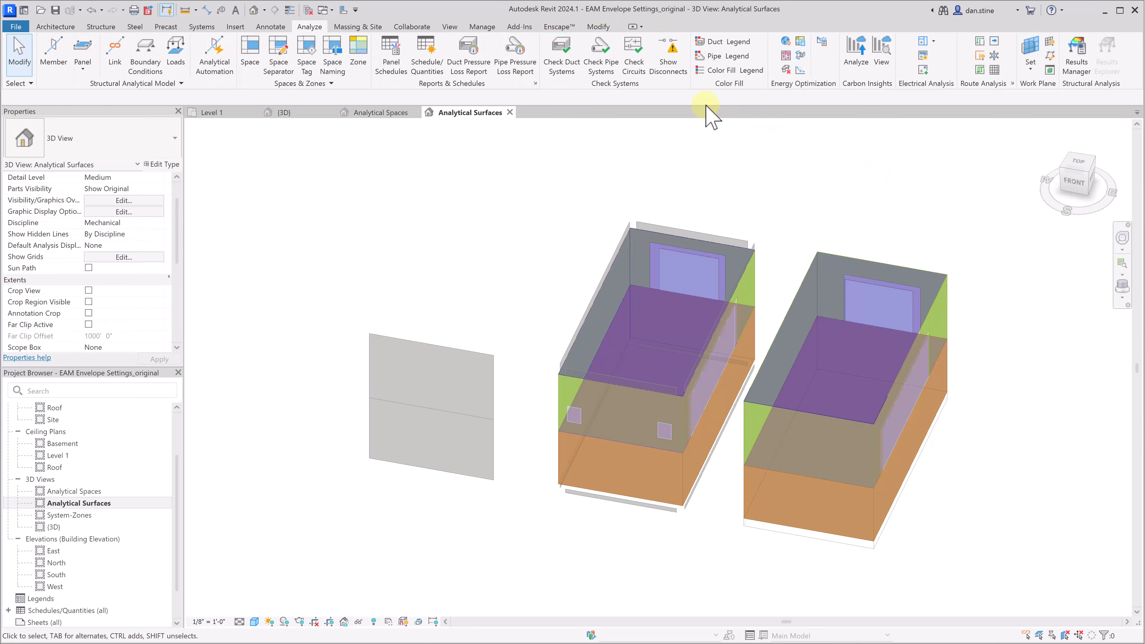
# Enable the Exterior Walls override for the <Building> construction type in the Schematic Types of the advanced energy settings.
pyautogui.click(821, 41)
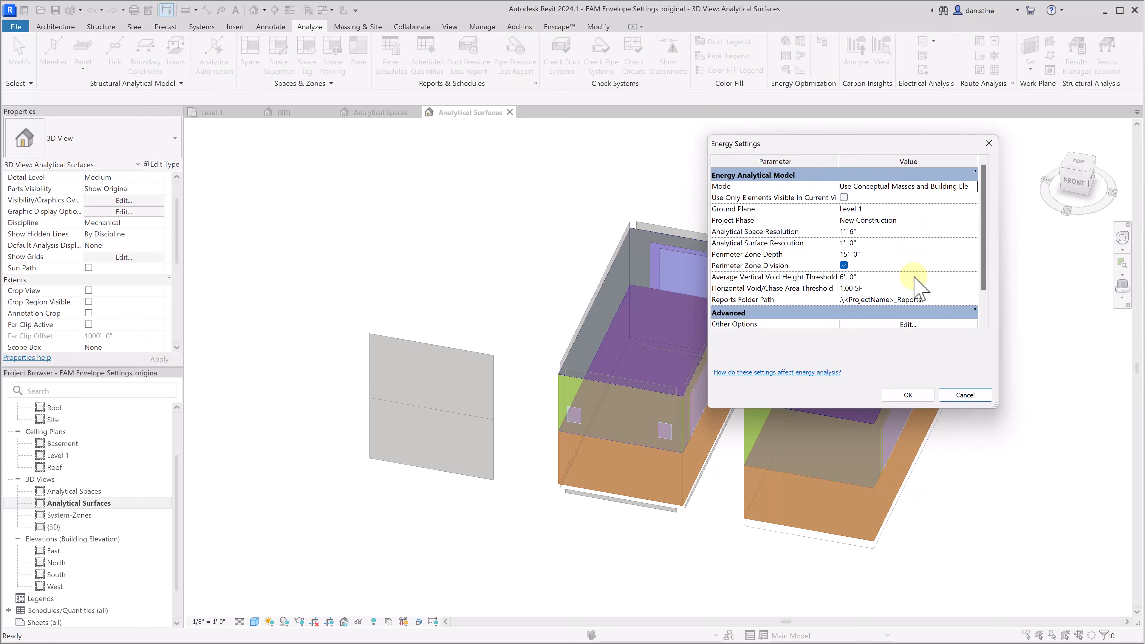
pyautogui.click(908, 324)
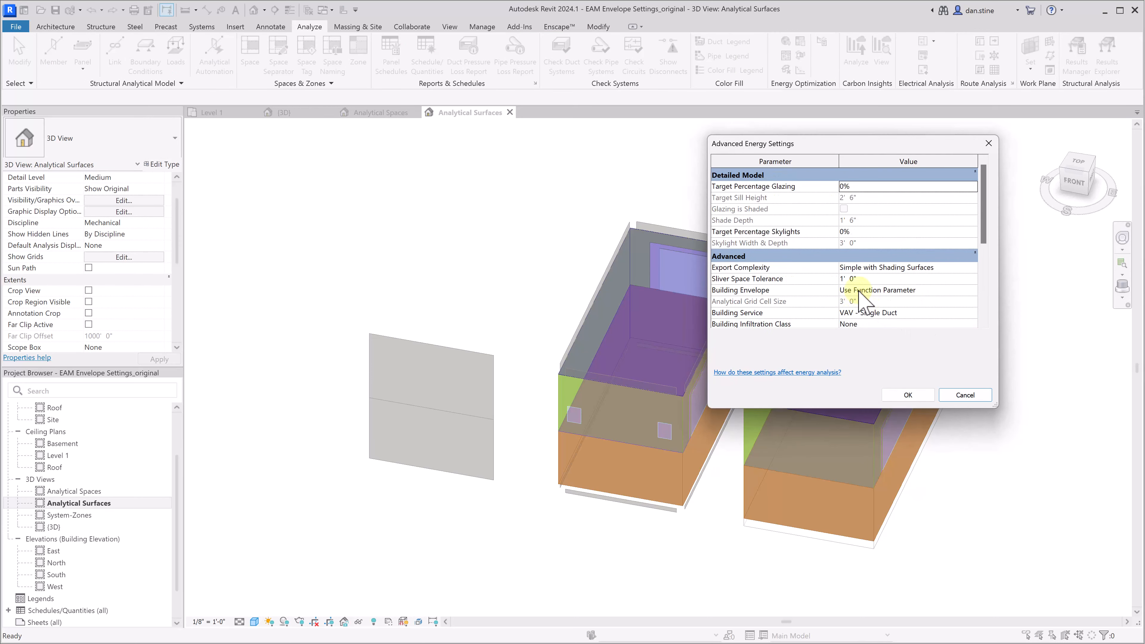
pyautogui.scroll(-5, 870, 316)
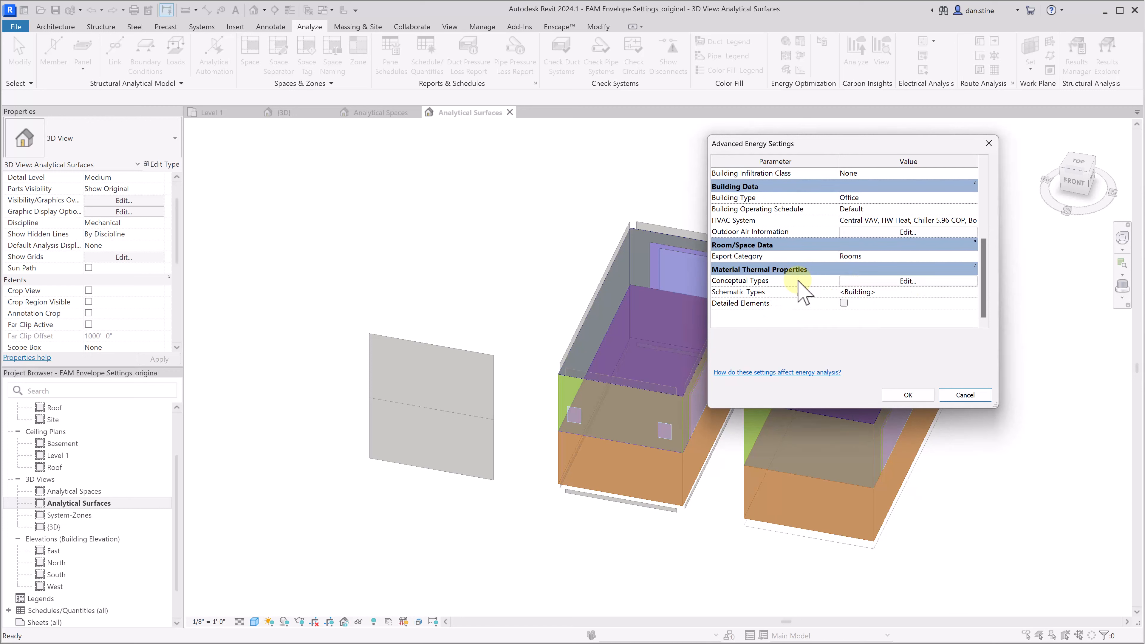
pyautogui.click(887, 292)
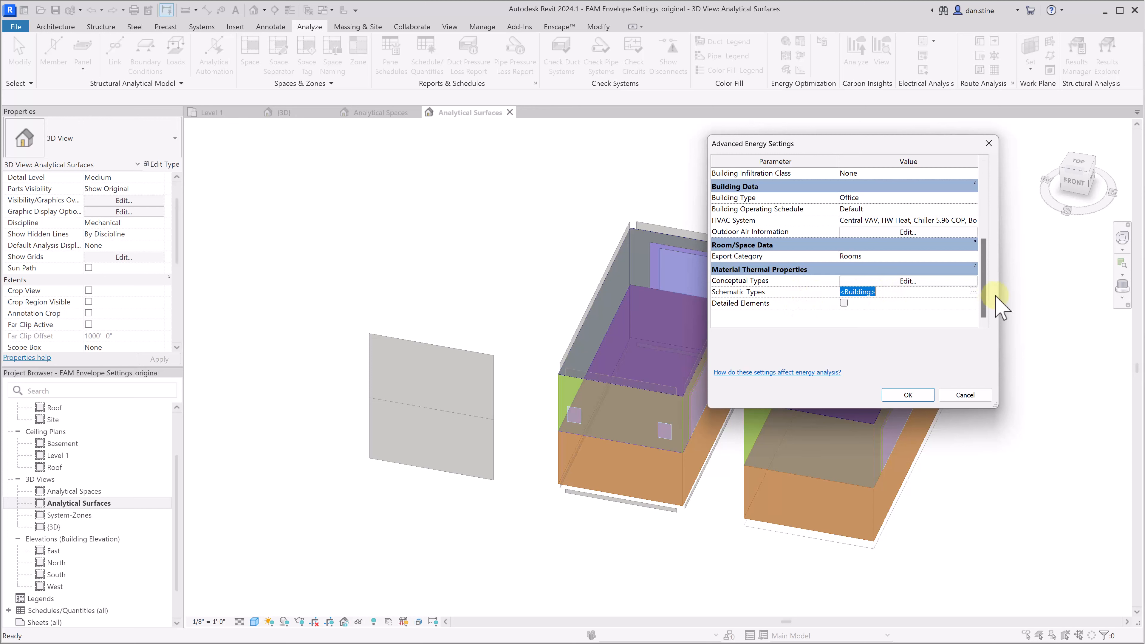
pyautogui.click(974, 291)
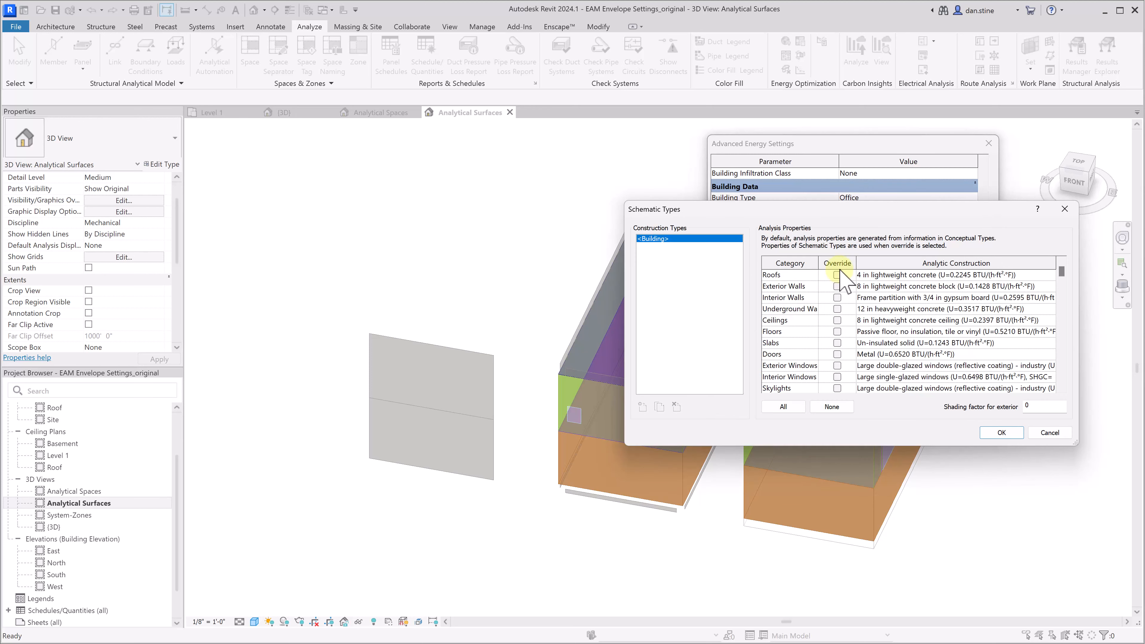
pyautogui.click(837, 286)
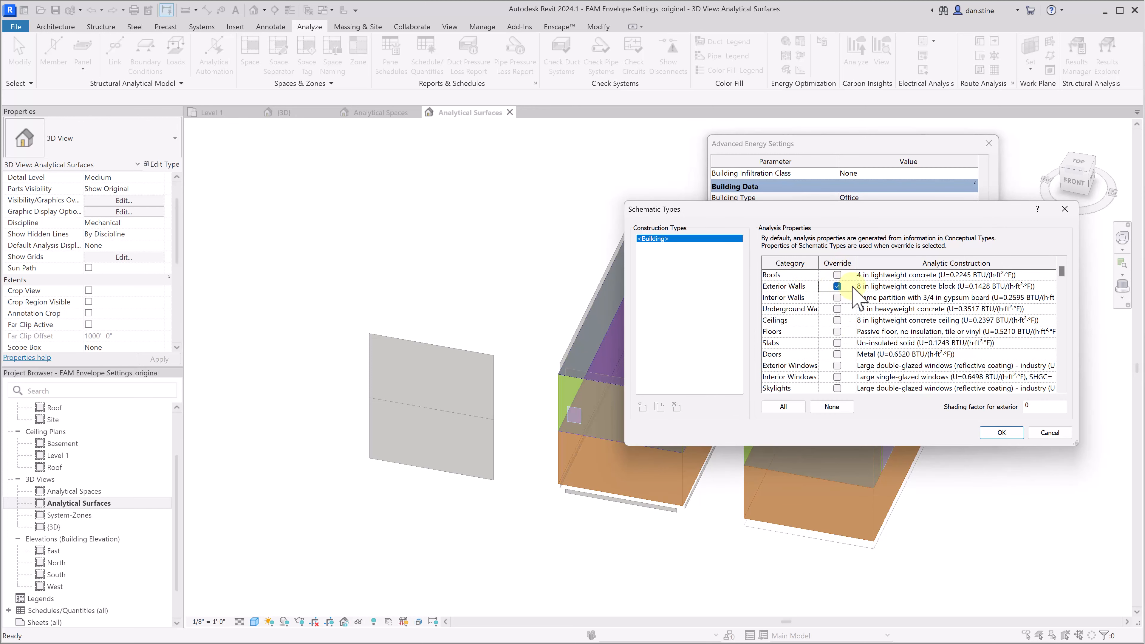
# Browse the Exterior Walls analytic constructions and search them for "Brick", clearing the search text.
pyautogui.click(1052, 286)
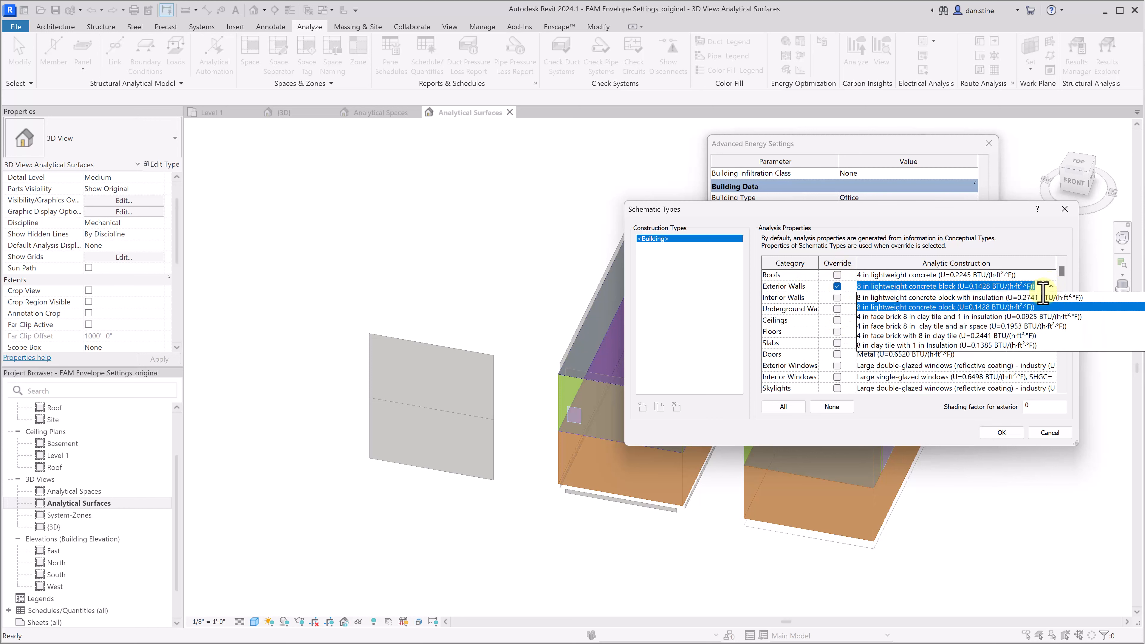
pyautogui.scroll(-2, 947, 311)
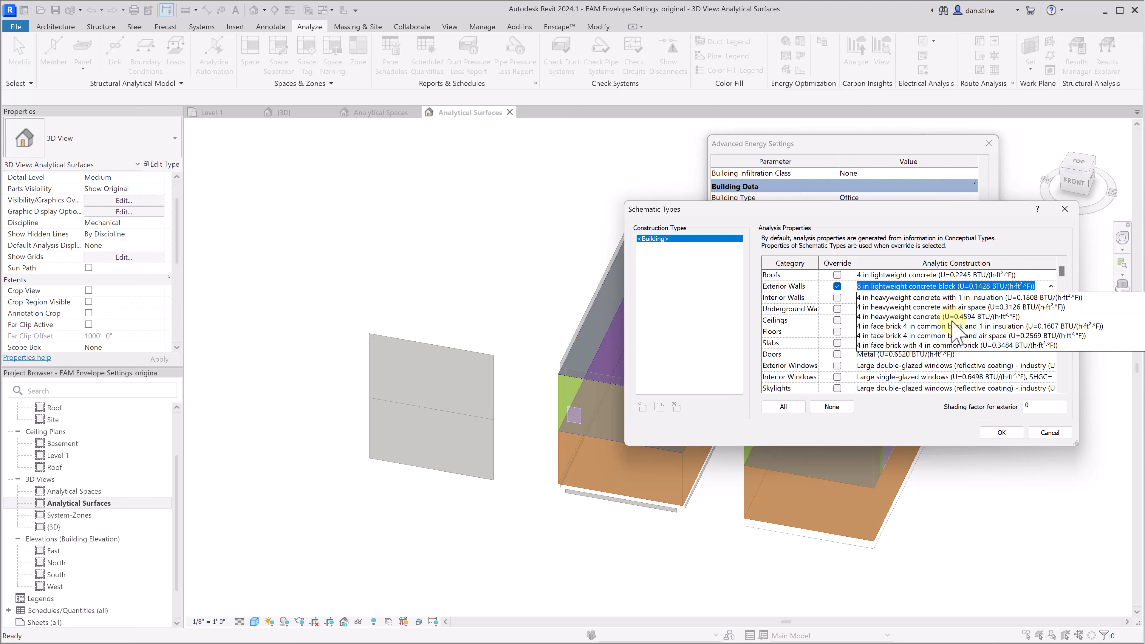
pyautogui.scroll(3, 953, 321)
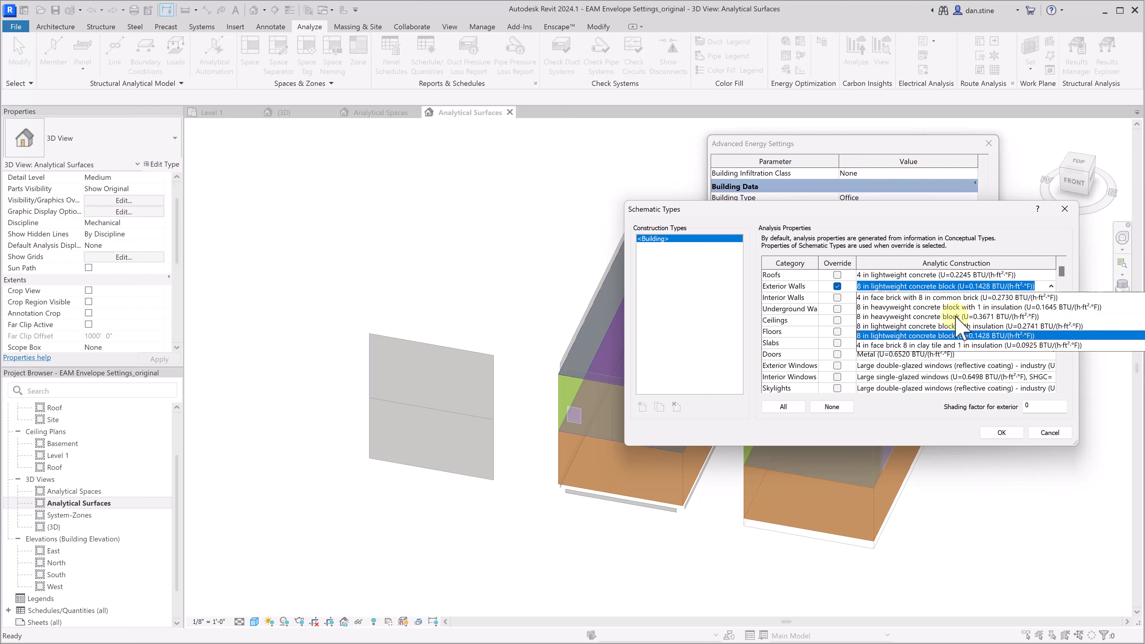
pyautogui.write('Brick')
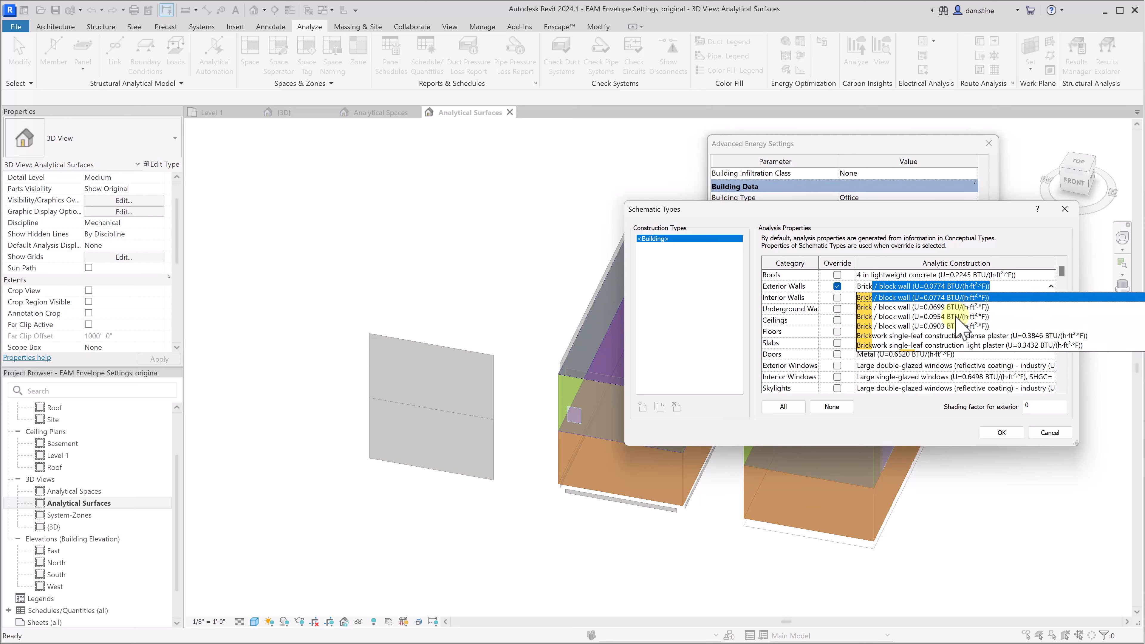
pyautogui.press('BackSpace')
pyautogui.press('BackSpace')
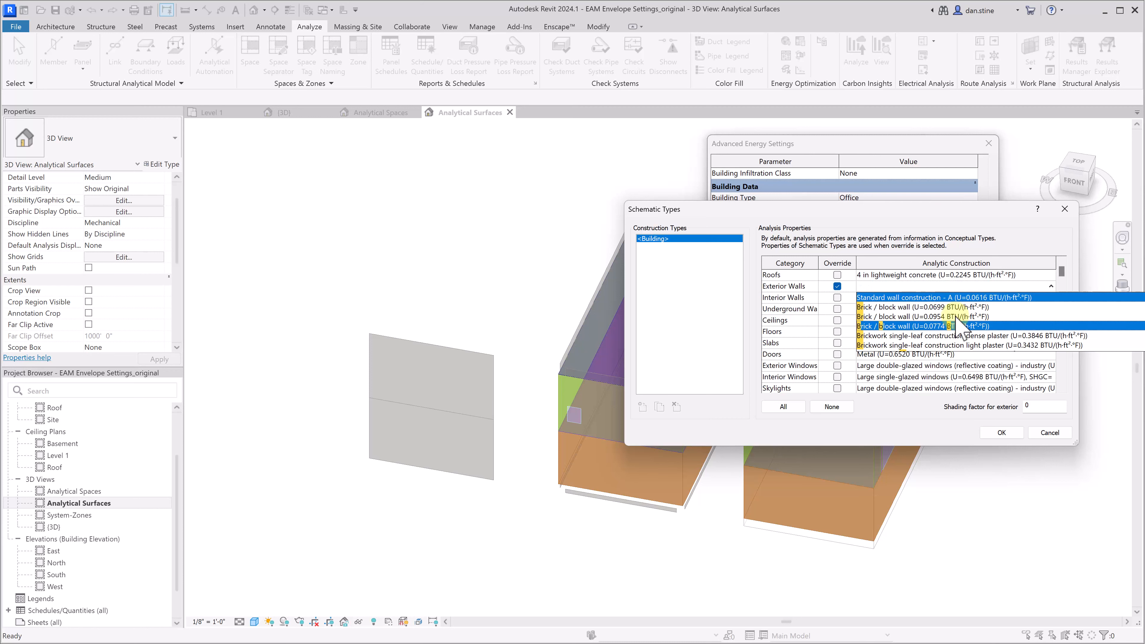
pyautogui.press('BackSpace')
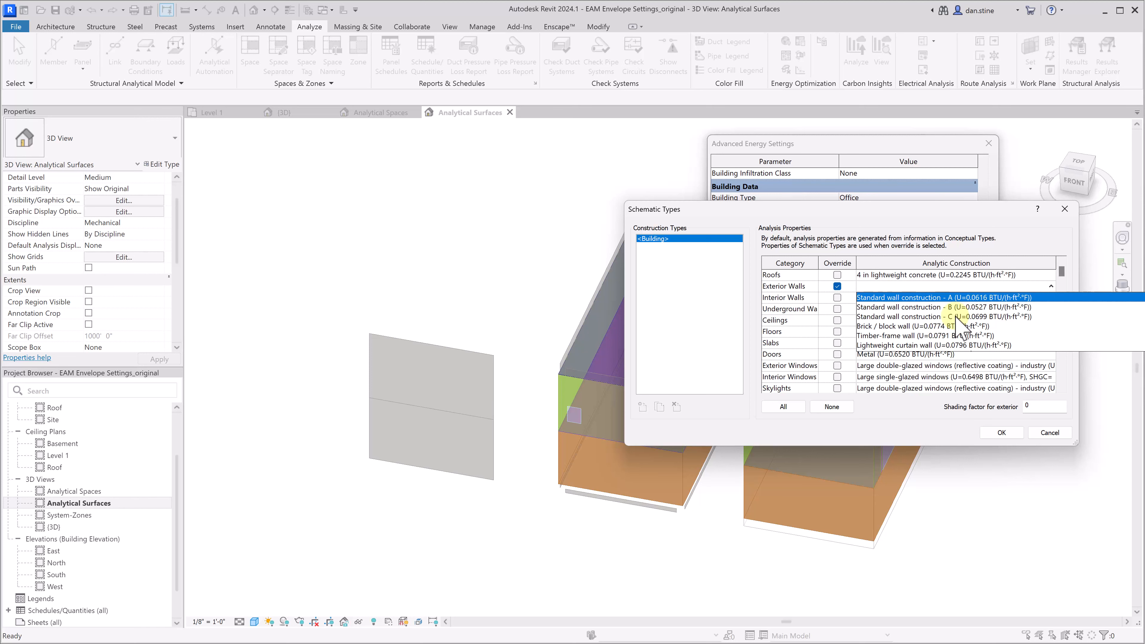
# Search the Exterior Walls analytic constructions for "R-13 +" options and clear the search text.
pyautogui.write('R-')
pyautogui.write('3')
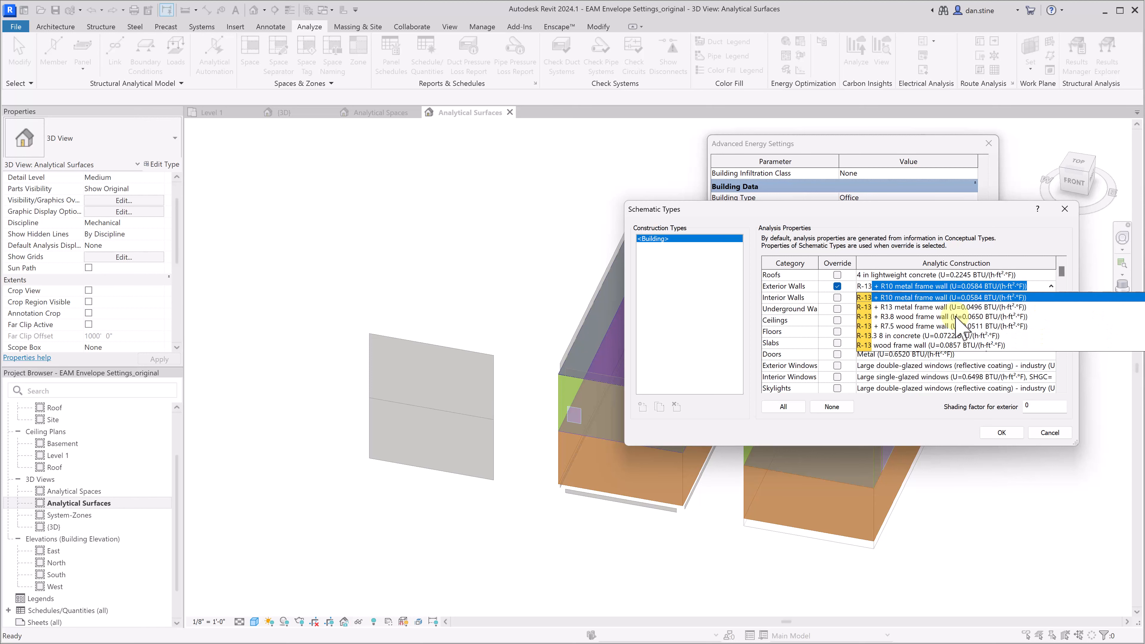
pyautogui.write(' +')
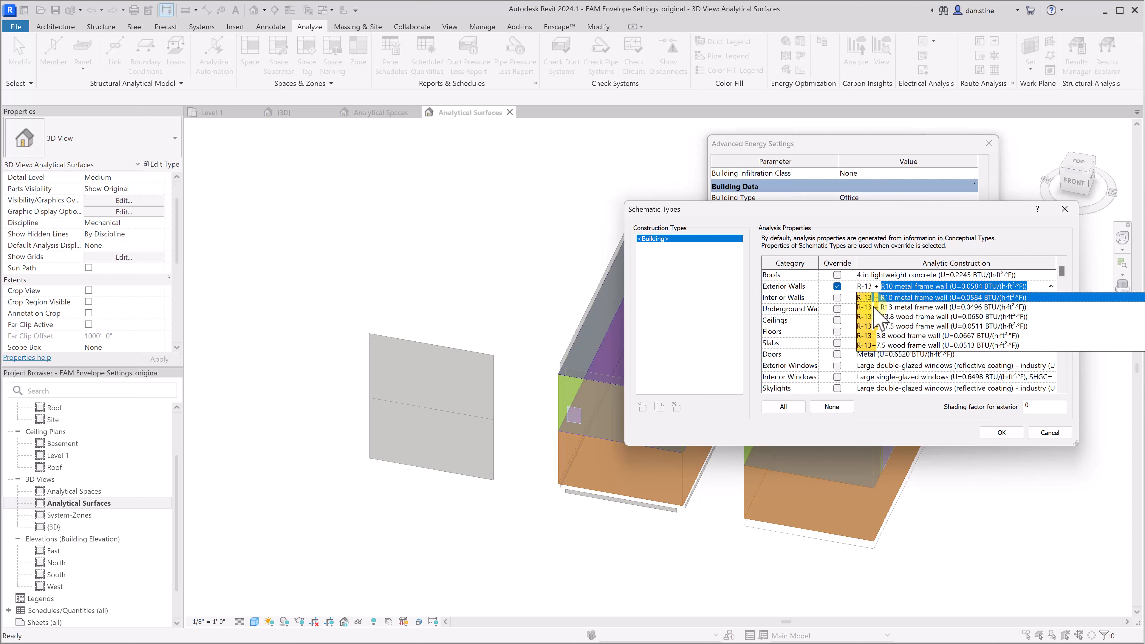
pyautogui.press('BackSpace')
pyautogui.press('BackSpace')
pyautogui.press('BackSpace')
pyautogui.press('BackSpace')
pyautogui.press('BackSpace')
pyautogui.press('BackSpace')
pyautogui.press('BackSpace')
pyautogui.press('BackSpace')
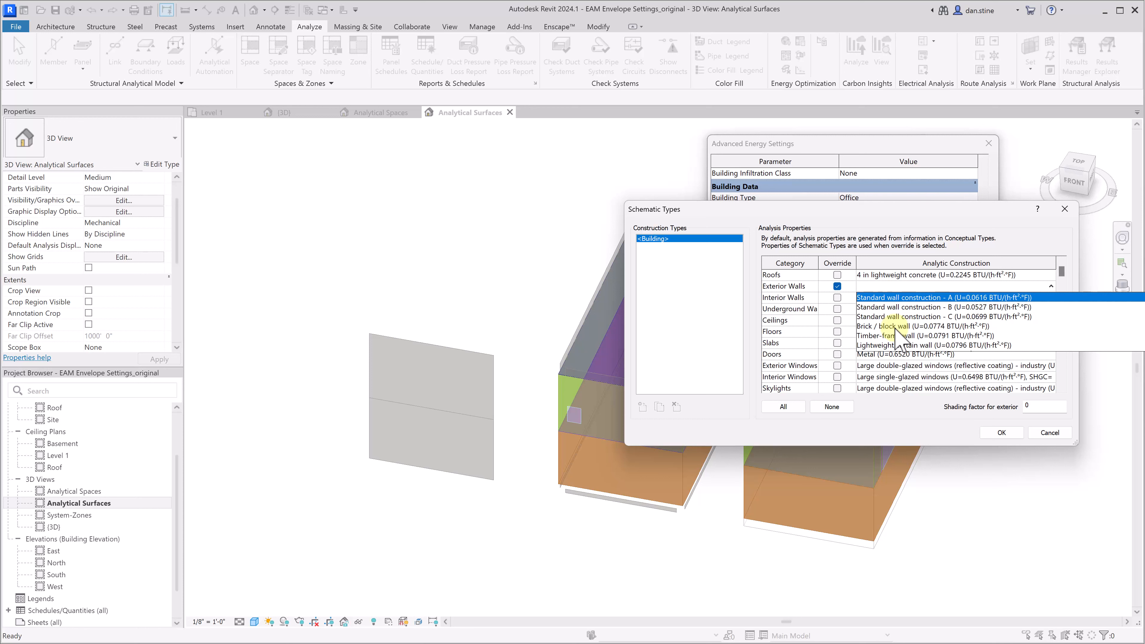
# Search the Exterior Walls analytic constructions for a straw option and clear the search text.
pyautogui.click(893, 286)
pyautogui.write('Stra')
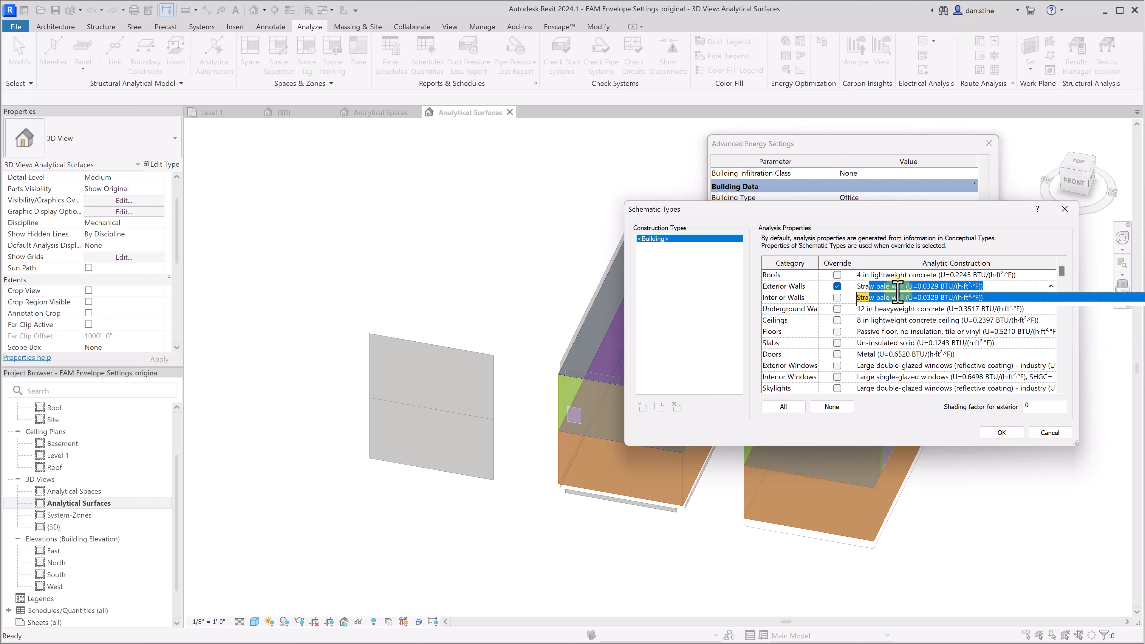
pyautogui.press('BackSpace')
pyautogui.press('BackSpace')
pyautogui.press('BackSpace')
pyautogui.press('BackSpace')
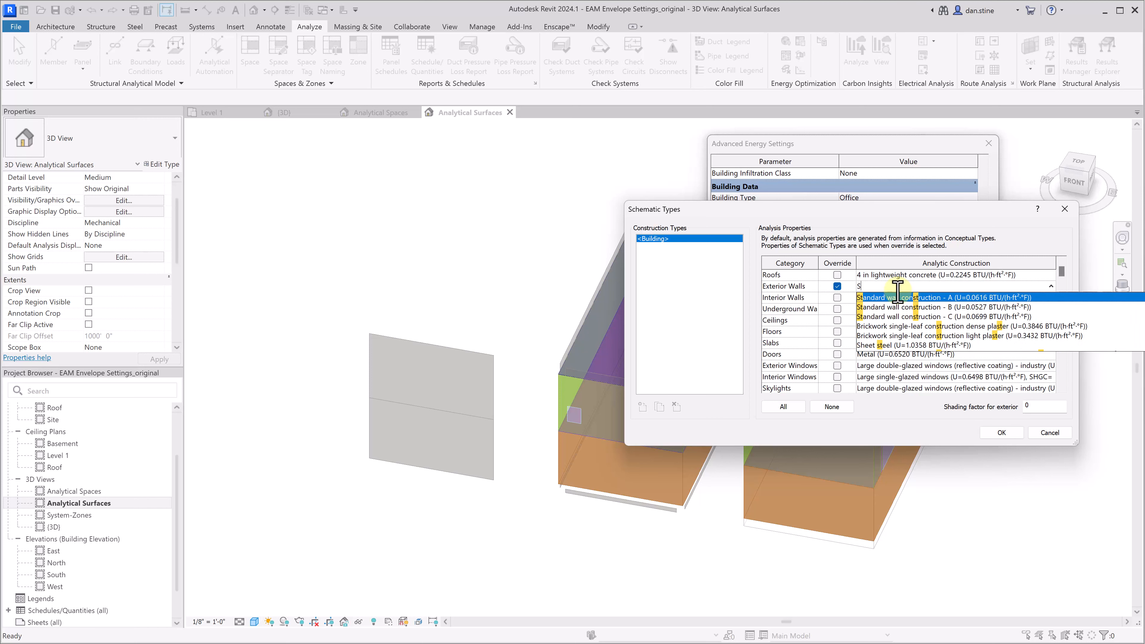
# Set the Exterior Walls analytic construction to R-30 wood frame wall (U=0.0374) and accept the schematic, advanced and main energy settings.
pyautogui.write('R-')
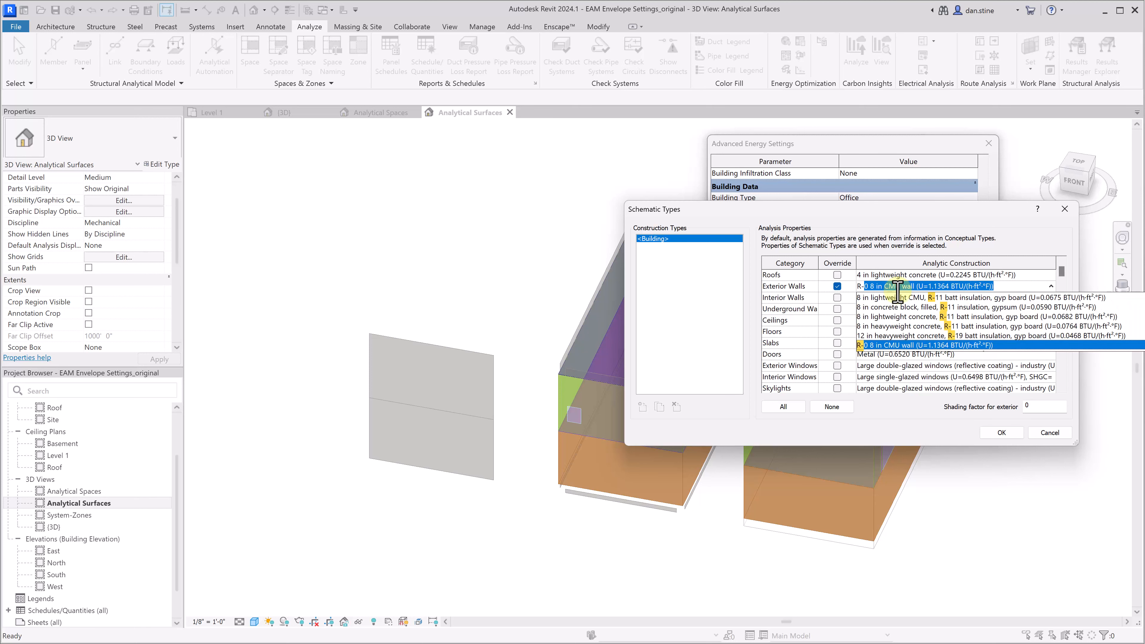
pyautogui.scroll(-5, 904, 324)
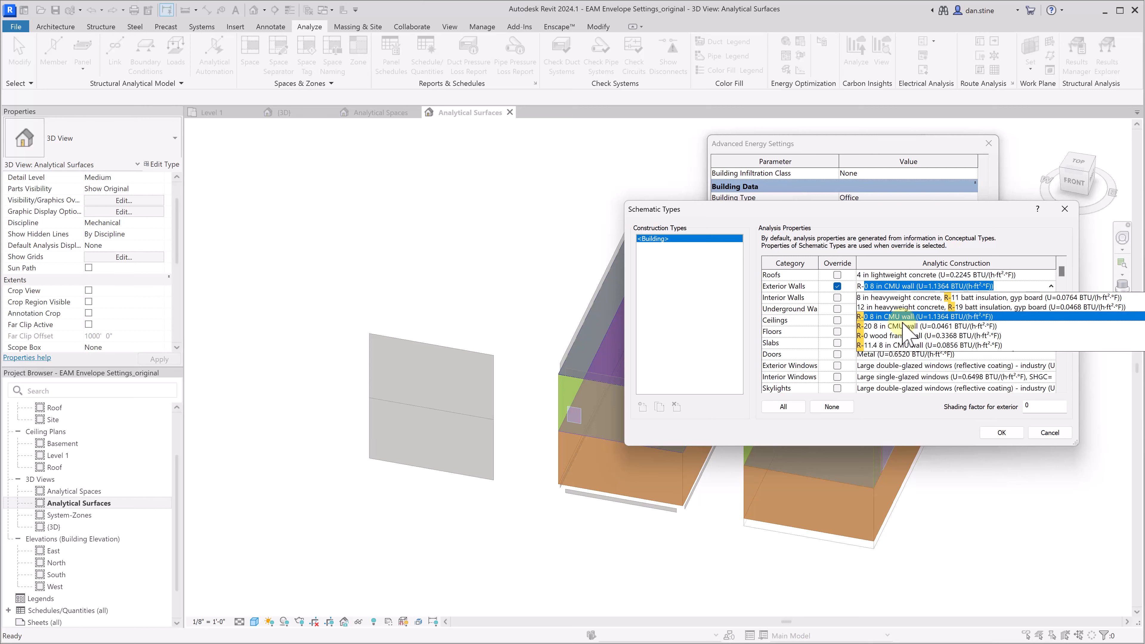
pyautogui.scroll(-1, 904, 332)
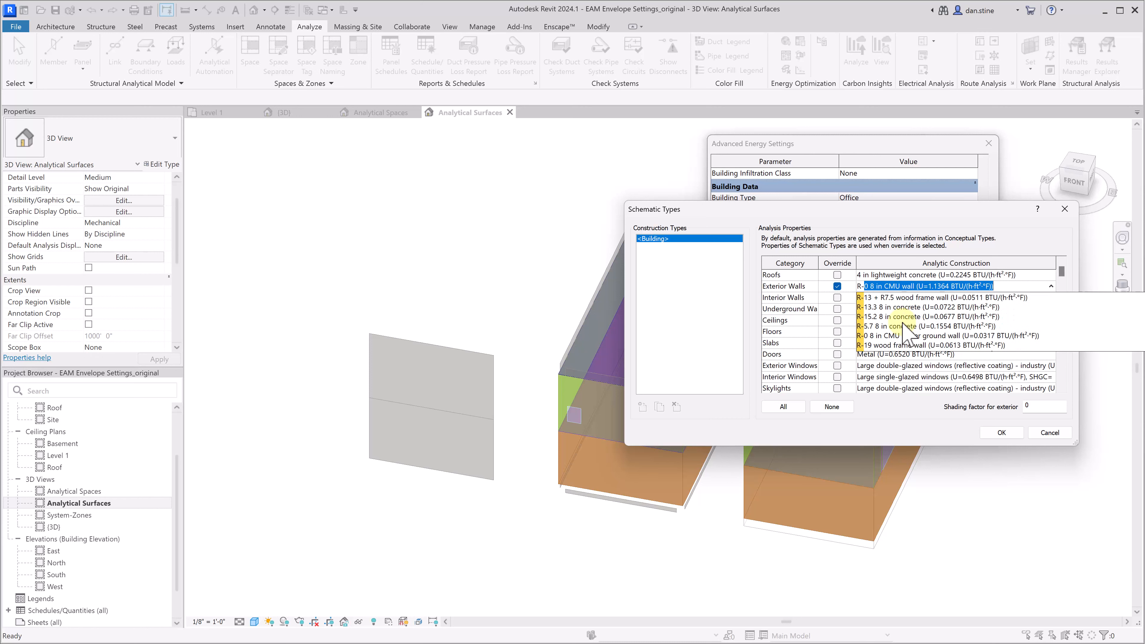
pyautogui.scroll(-3, 888, 343)
pyautogui.scroll(-1, 887, 343)
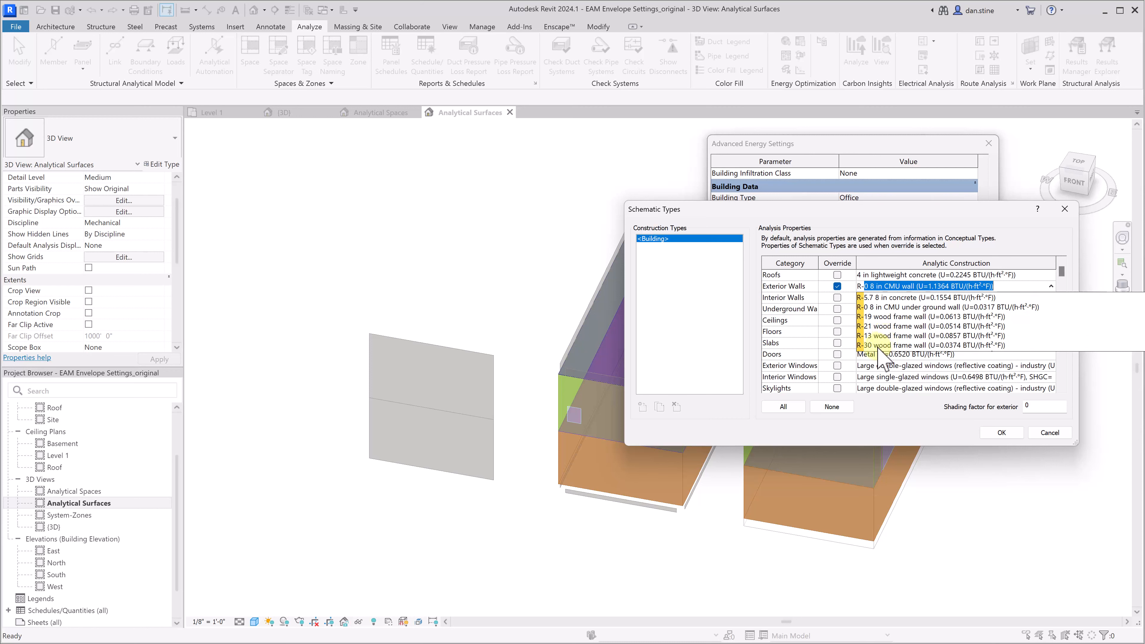
pyautogui.click(878, 345)
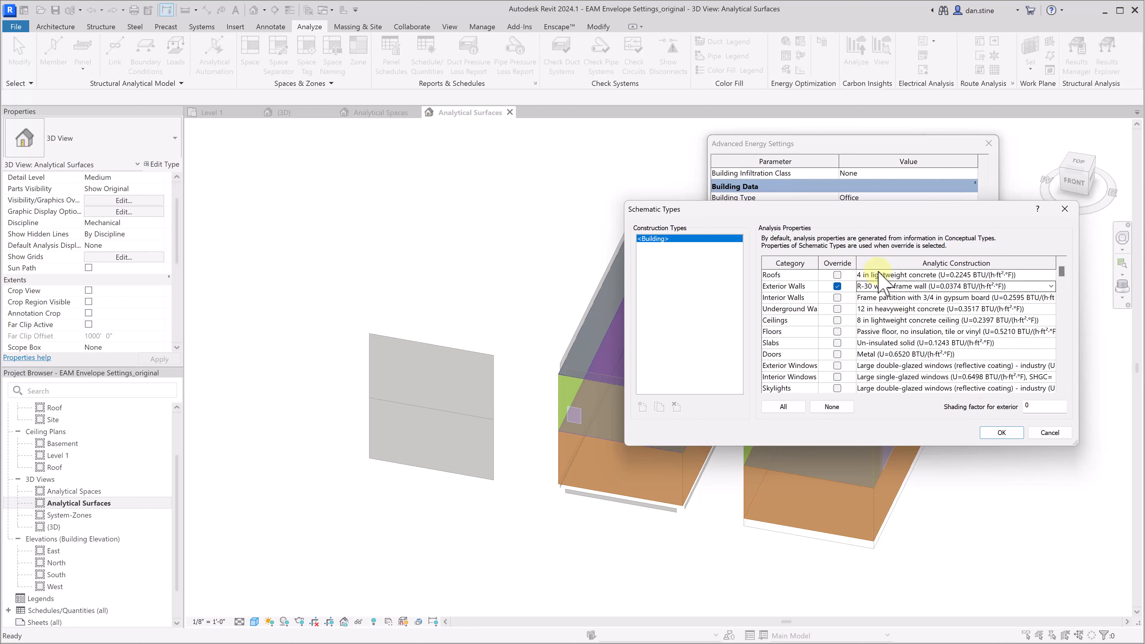
pyautogui.click(1003, 433)
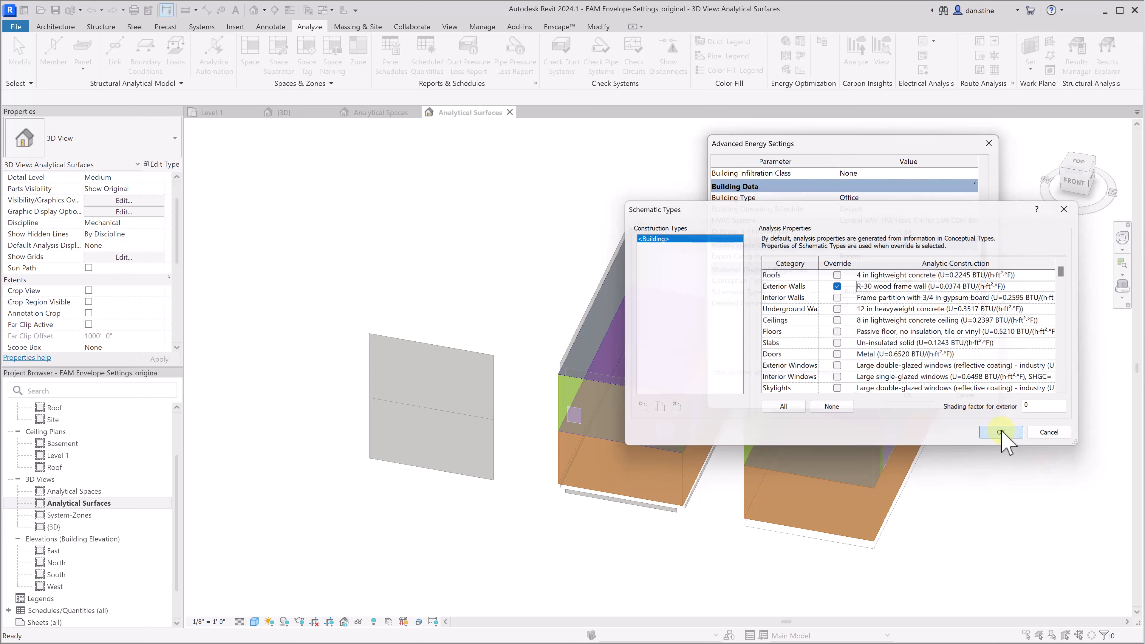
pyautogui.click(915, 397)
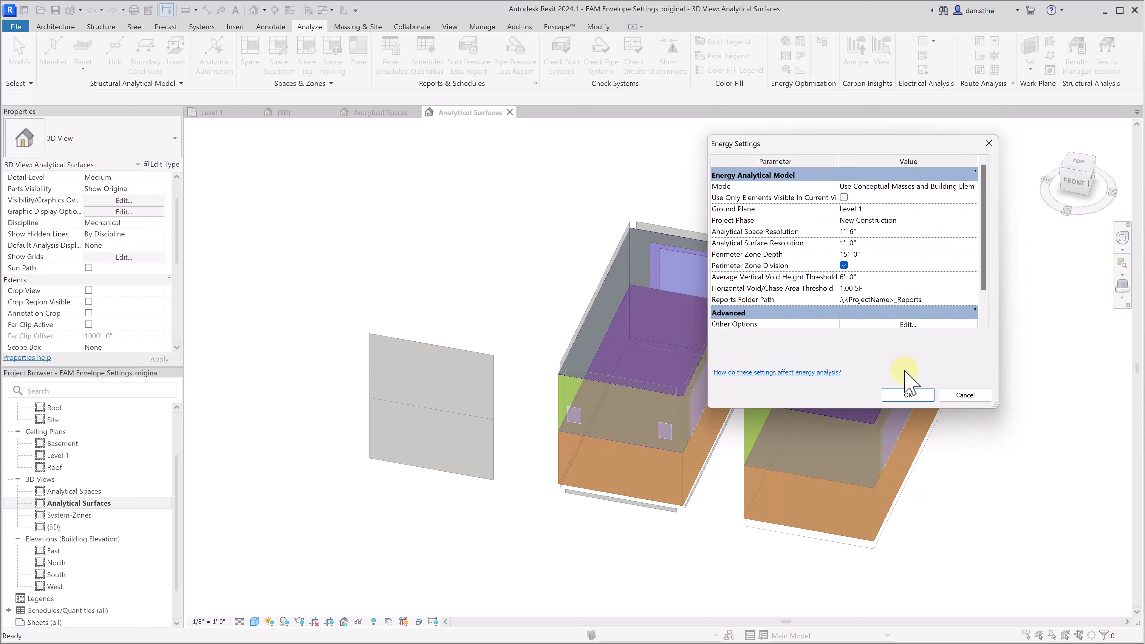
pyautogui.click(908, 394)
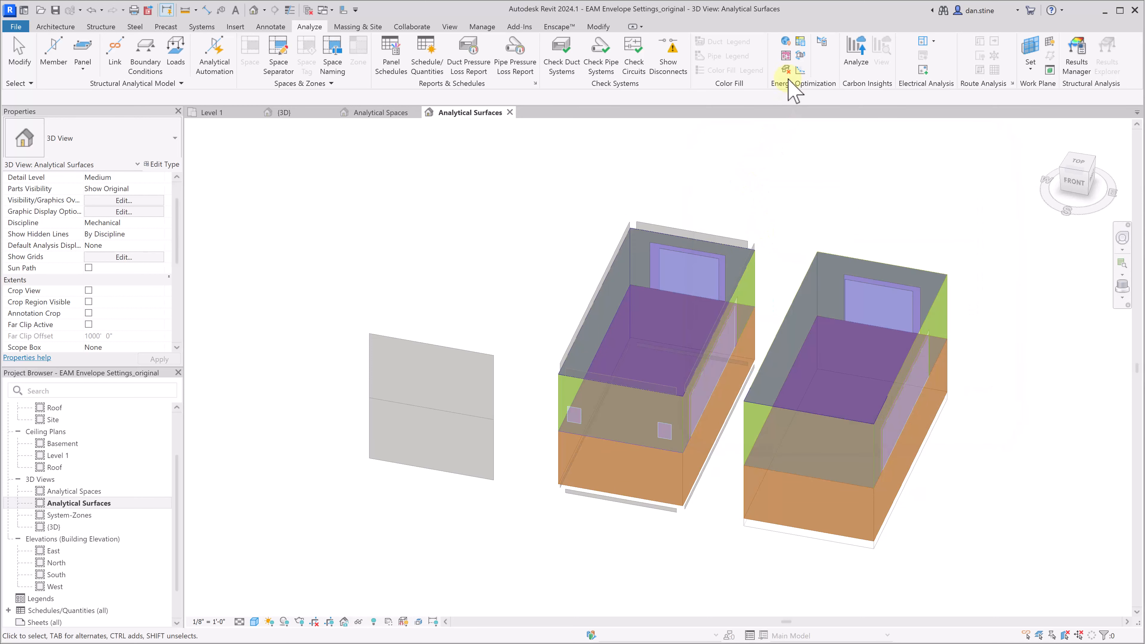
# Delete and recreate the energy analytical model, and return to the Analytical Surfaces 3D view.
pyautogui.click(786, 69)
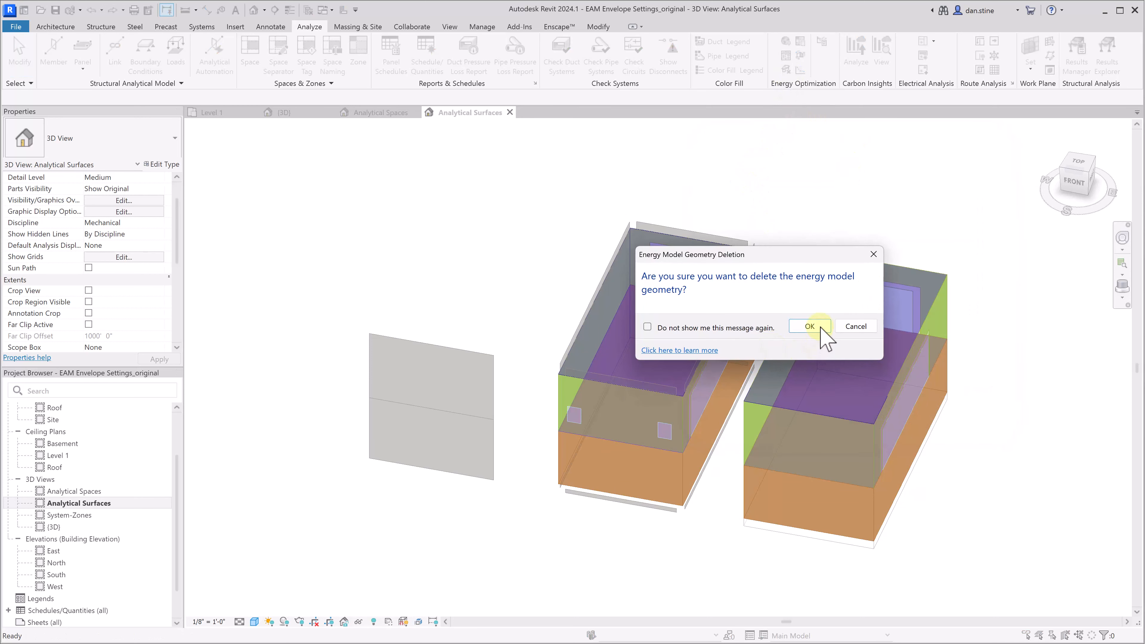
pyautogui.click(810, 326)
pyautogui.click(786, 55)
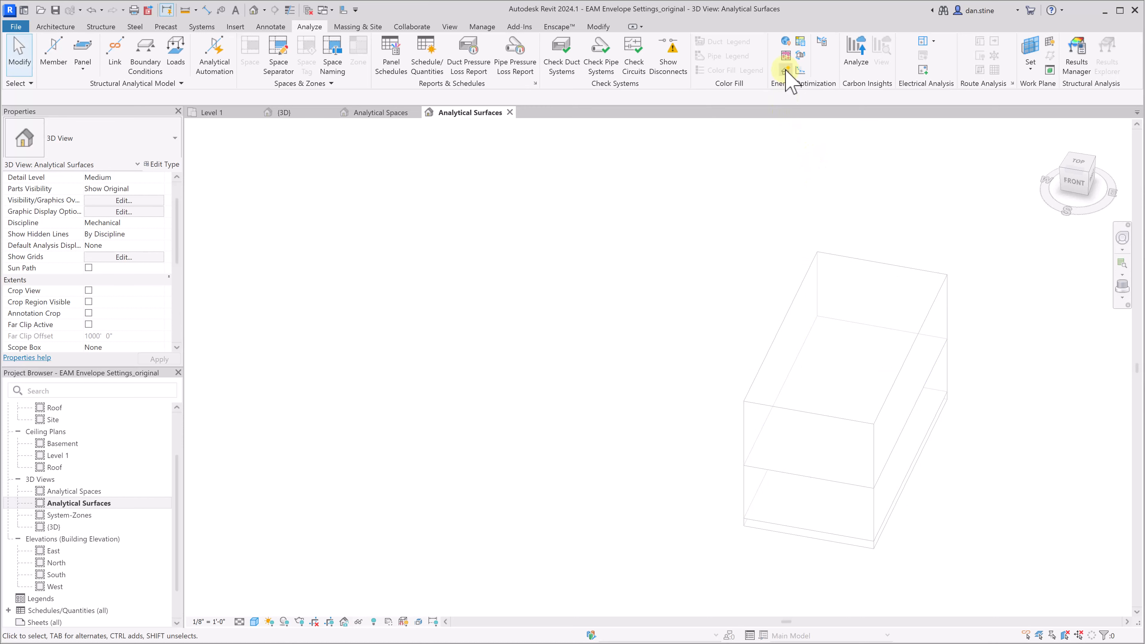
pyautogui.click(770, 326)
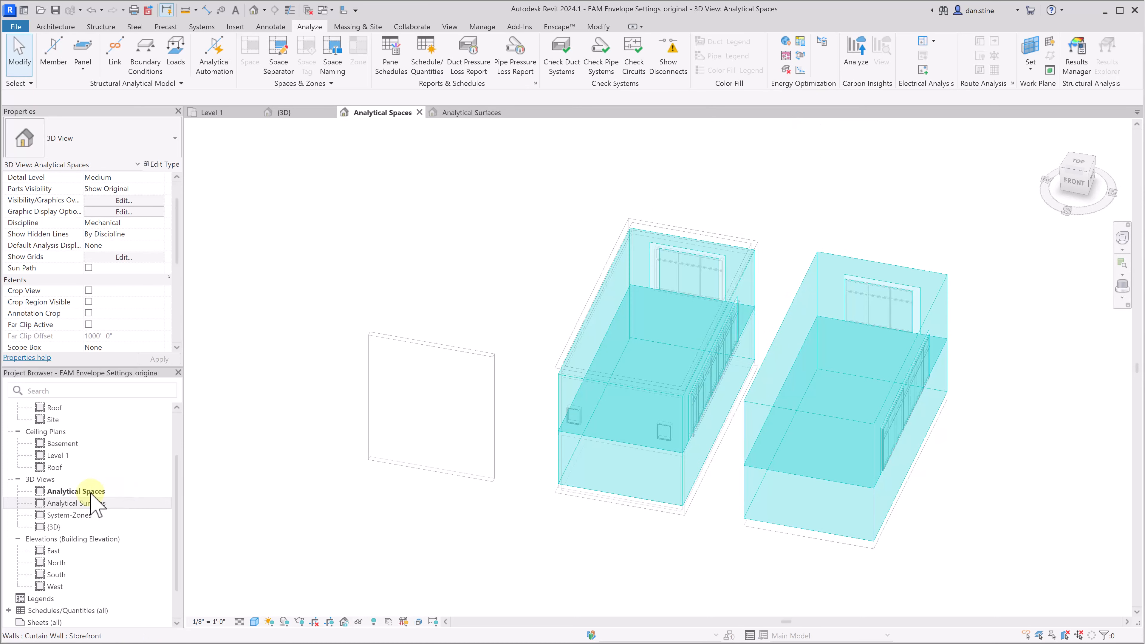
pyautogui.doubleClick(84, 503)
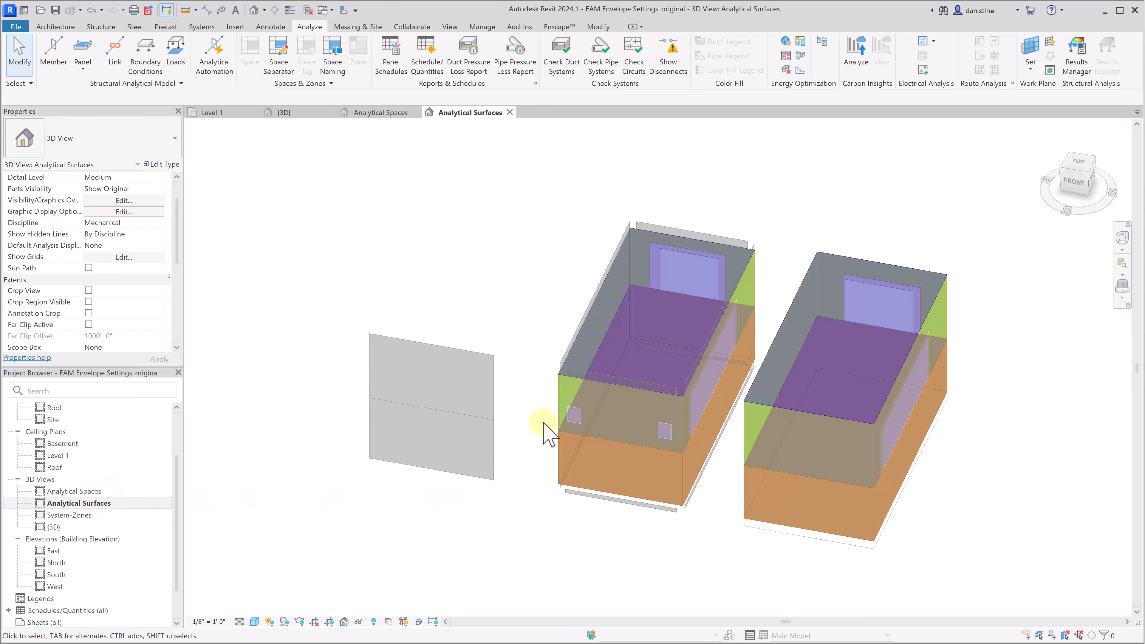
# Inspect the thermal properties and analytic construction of the detailed building's roof and upper front wall surfaces.
pyautogui.click(635, 232)
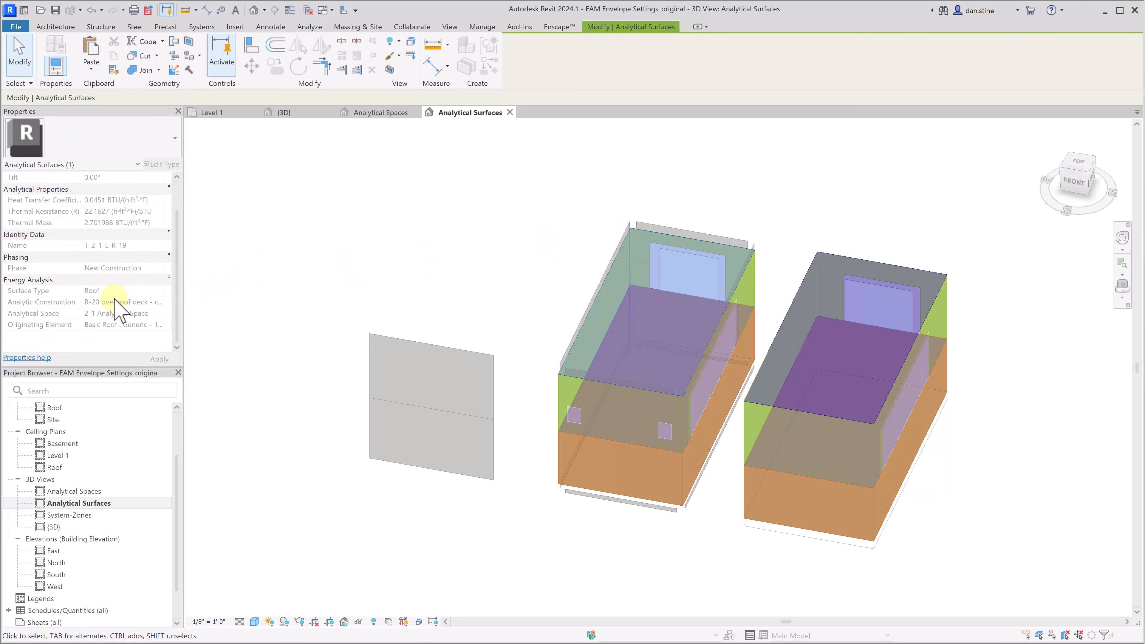
pyautogui.click(530, 397)
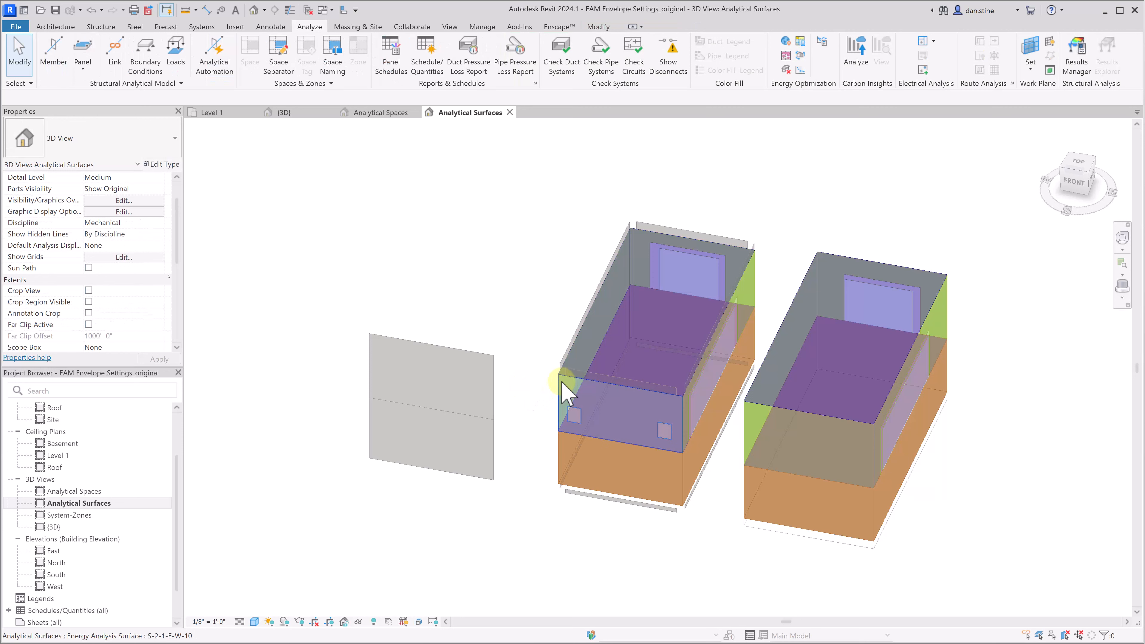
pyautogui.click(566, 395)
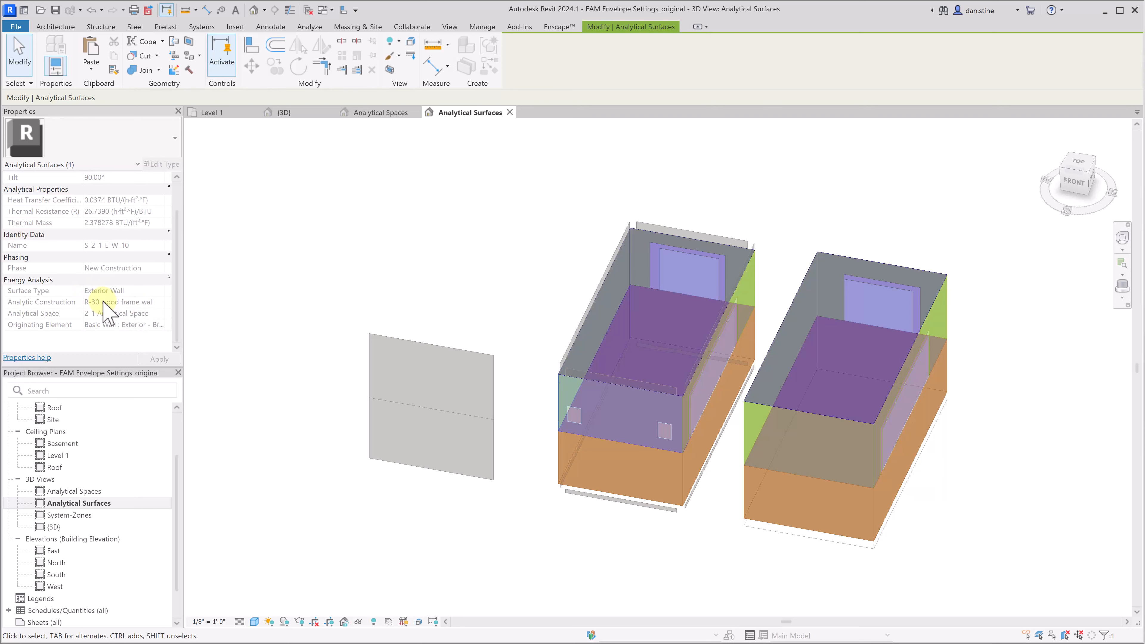
# Deselect the analytical wall surface and delete the existing energy analytical model.
pyautogui.click(440, 257)
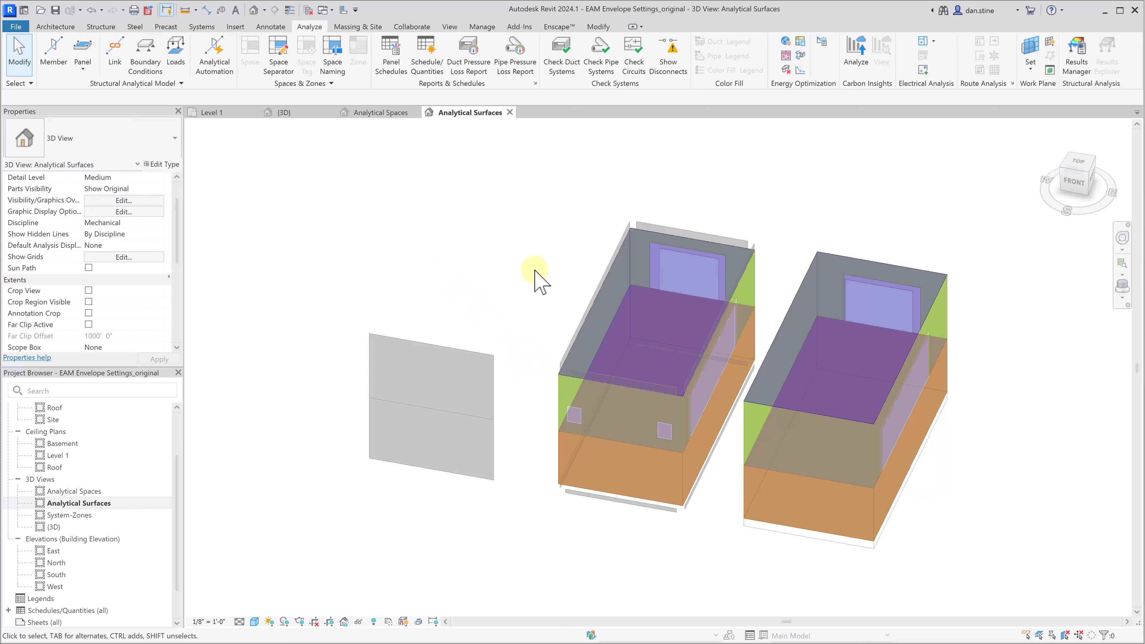
pyautogui.click(787, 70)
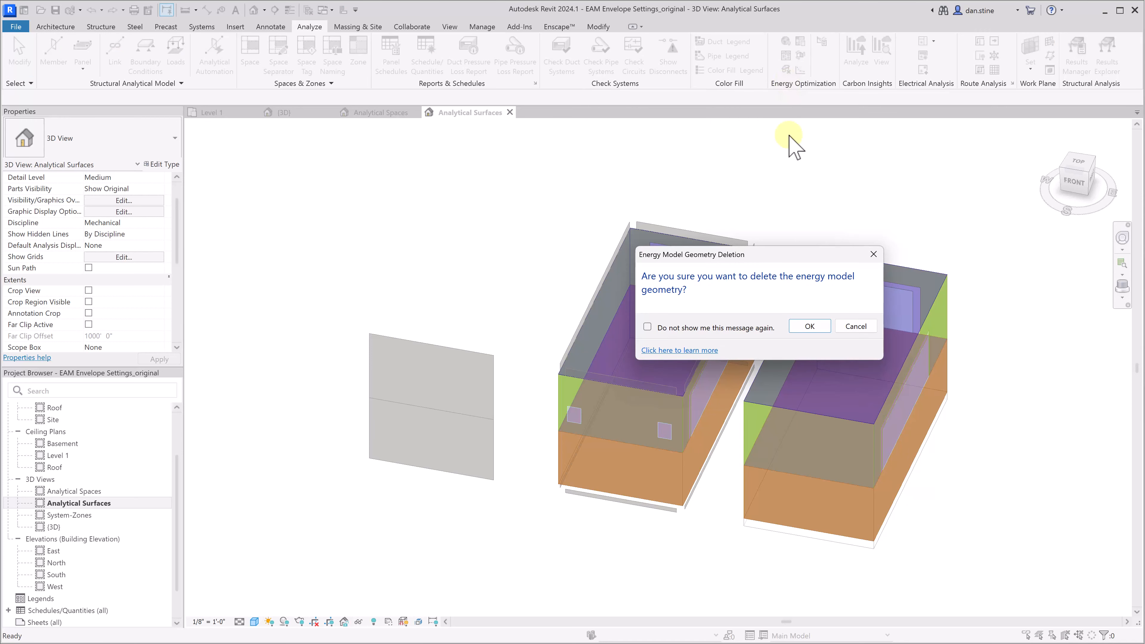
pyautogui.click(810, 325)
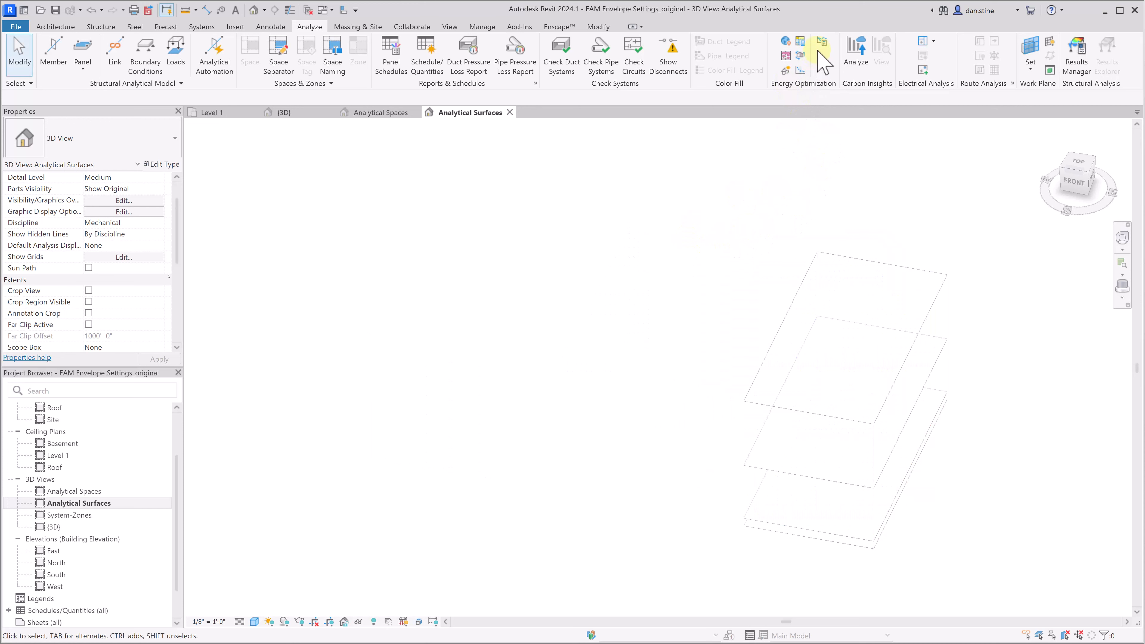
# Review the Schematic Types overrides and the Conceptual Types constructions in the advanced energy settings, leaving both without saving changes.
pyautogui.click(822, 42)
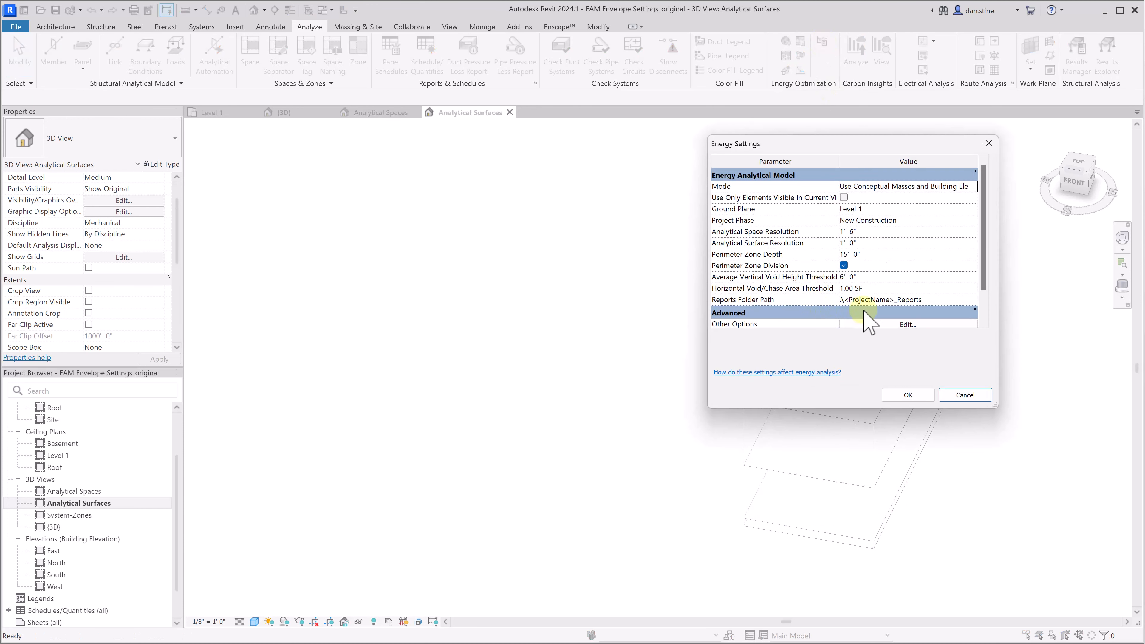
pyautogui.scroll(-2, 882, 311)
pyautogui.click(880, 301)
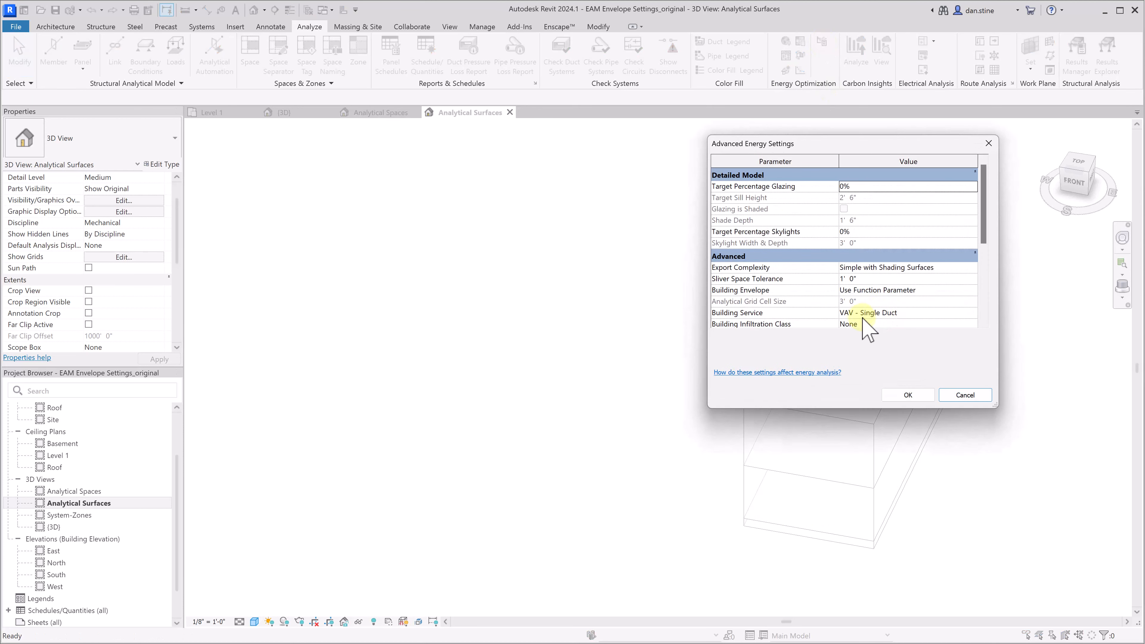
pyautogui.scroll(-3, 873, 307)
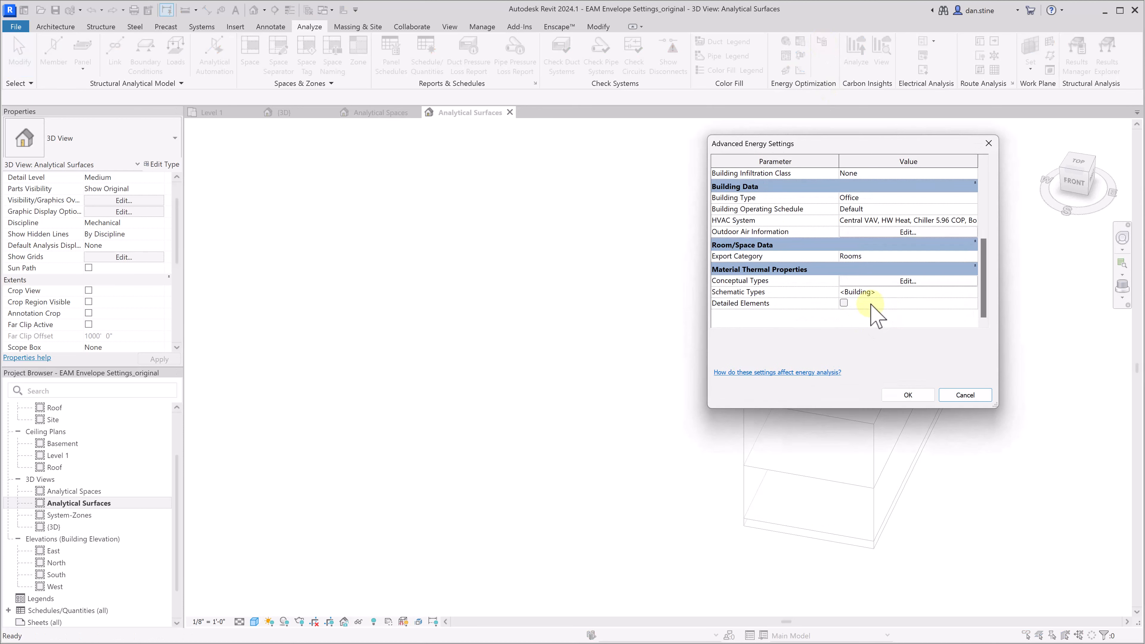
pyautogui.click(892, 291)
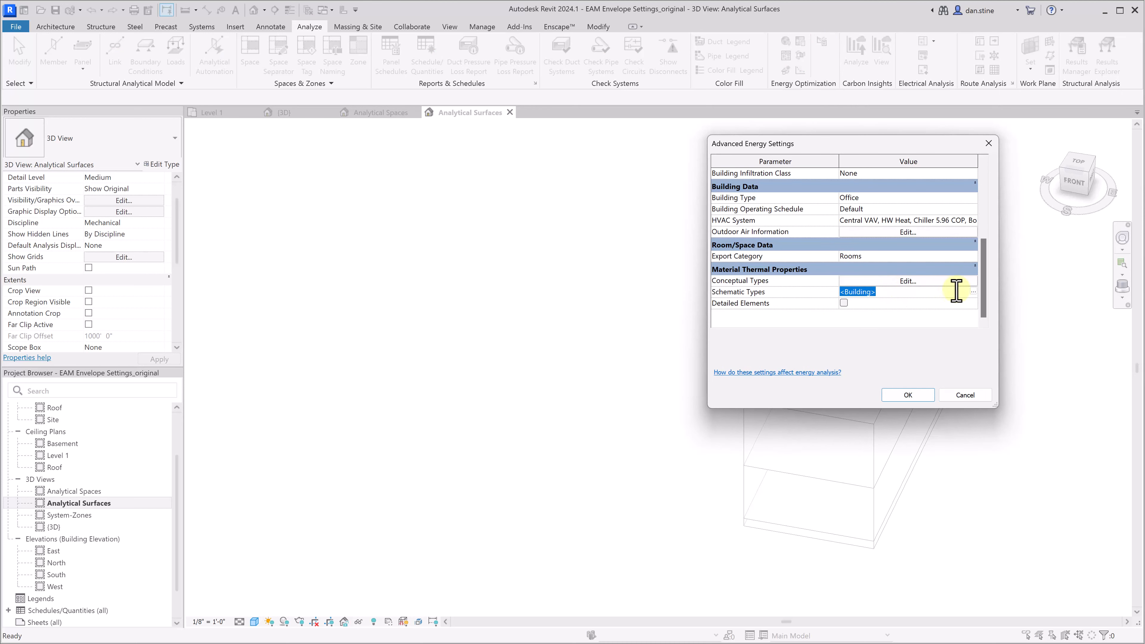
pyautogui.click(973, 292)
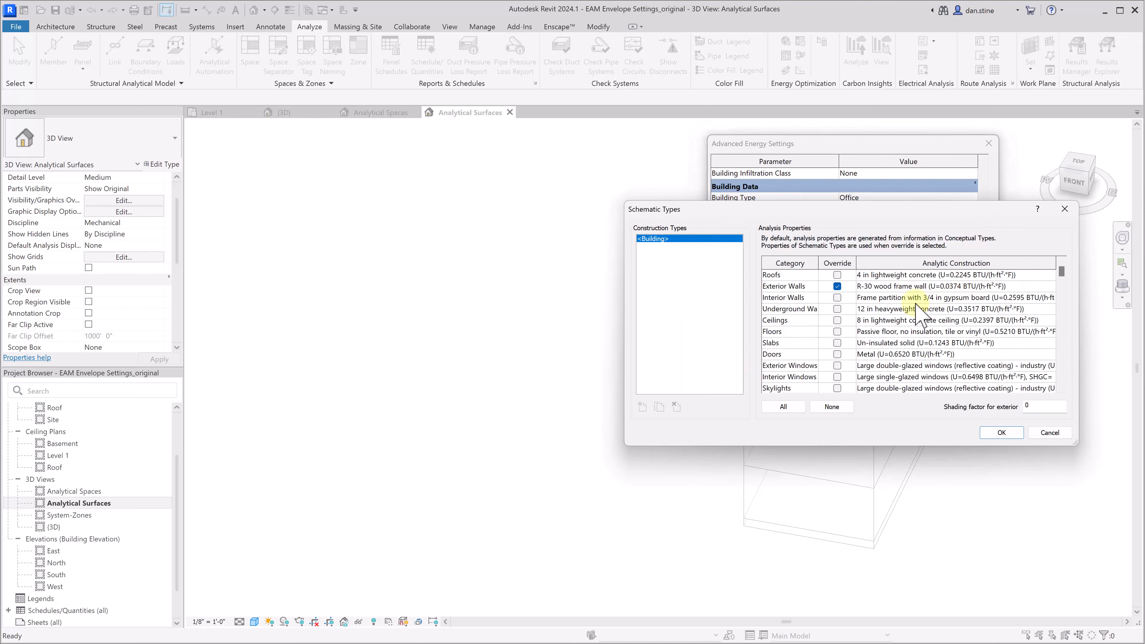
pyautogui.click(837, 286)
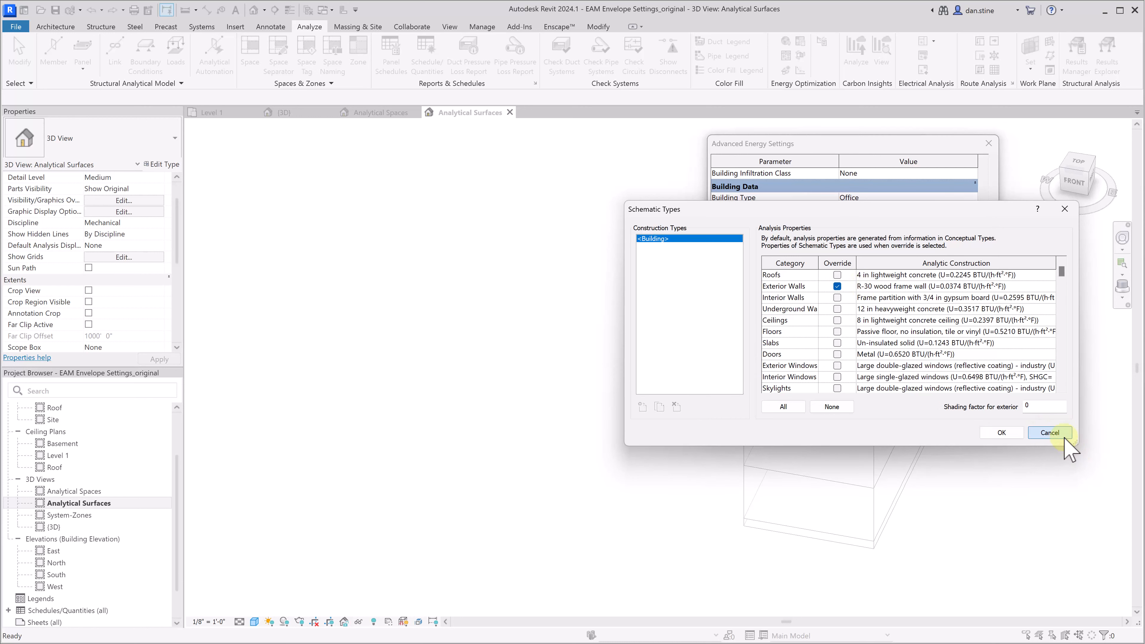
pyautogui.click(1050, 433)
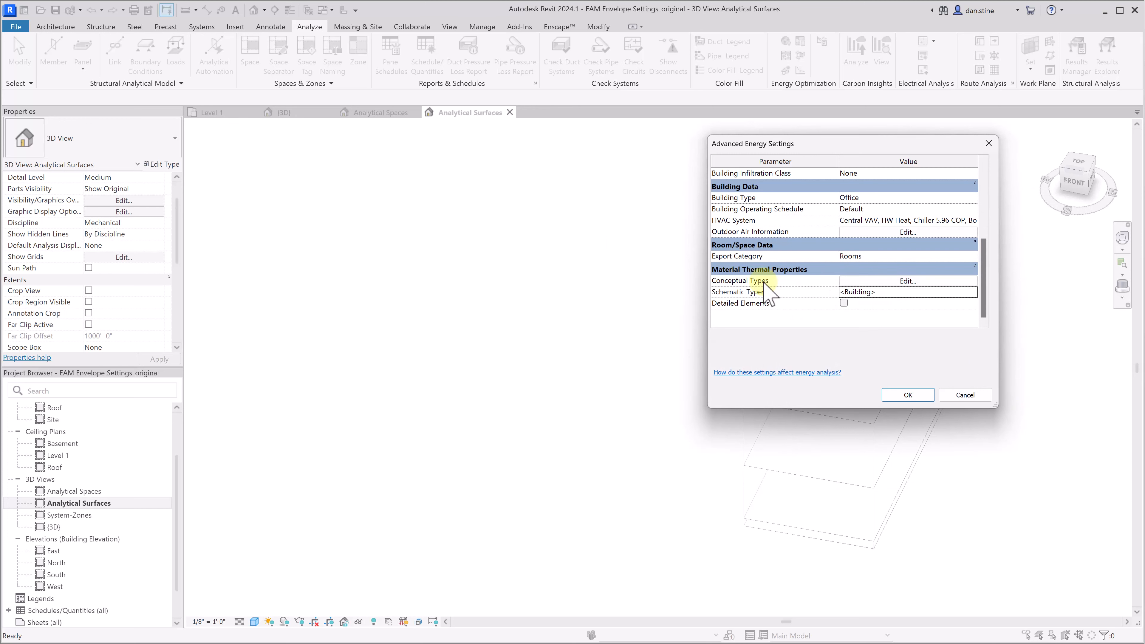
pyautogui.click(866, 281)
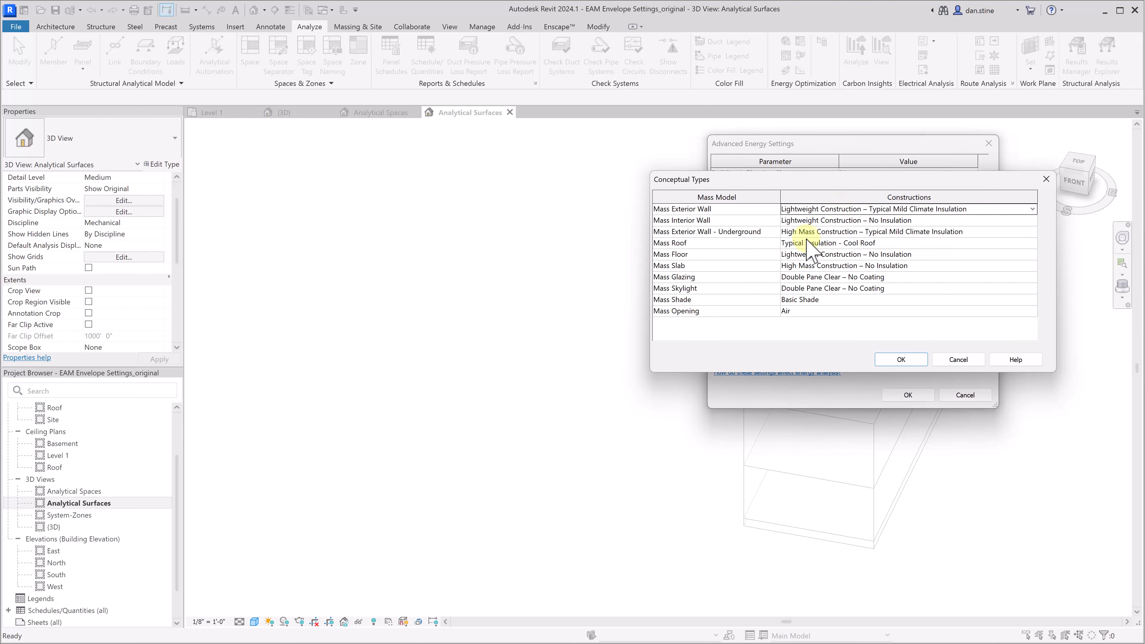
pyautogui.click(959, 360)
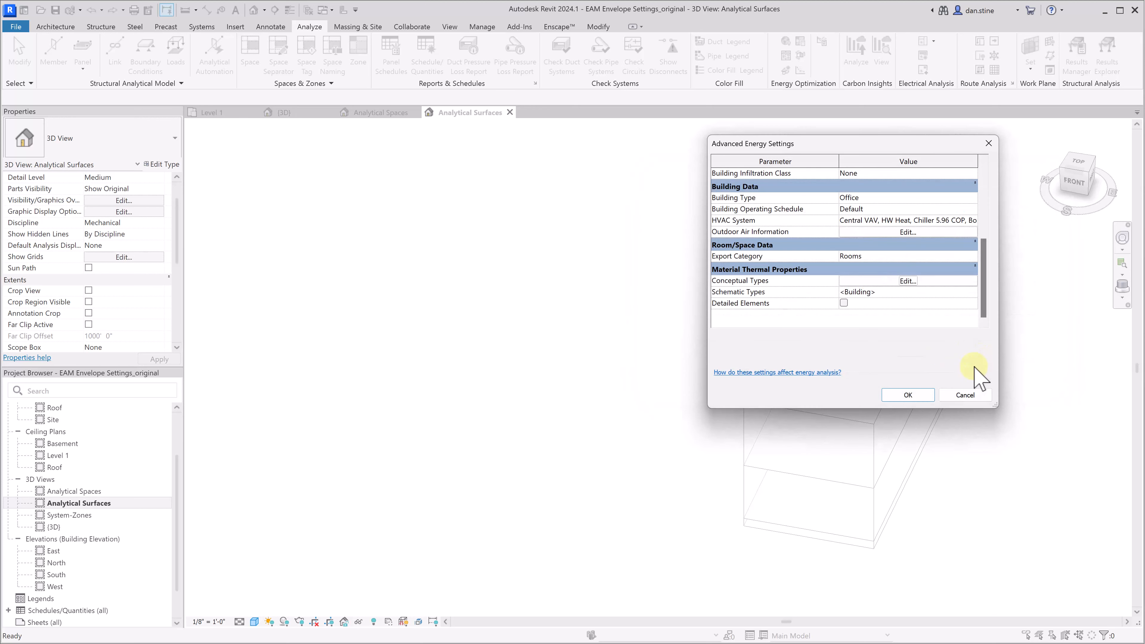
# Enable Detailed Elements under Material Thermal Properties and accept the advanced and main energy settings.
pyautogui.click(844, 303)
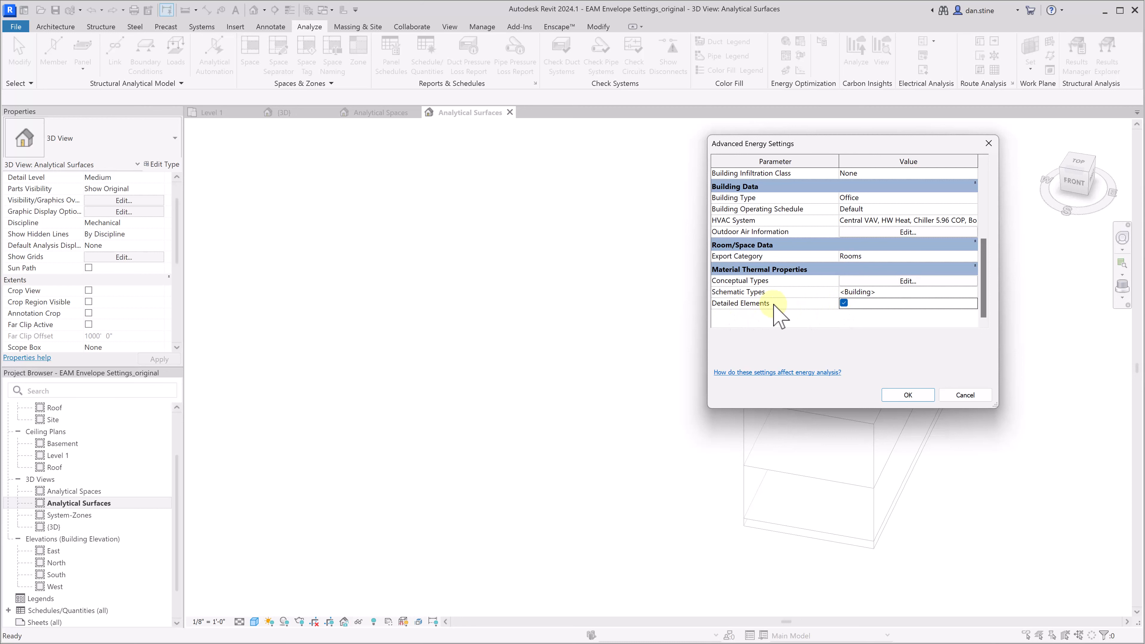
pyautogui.click(907, 395)
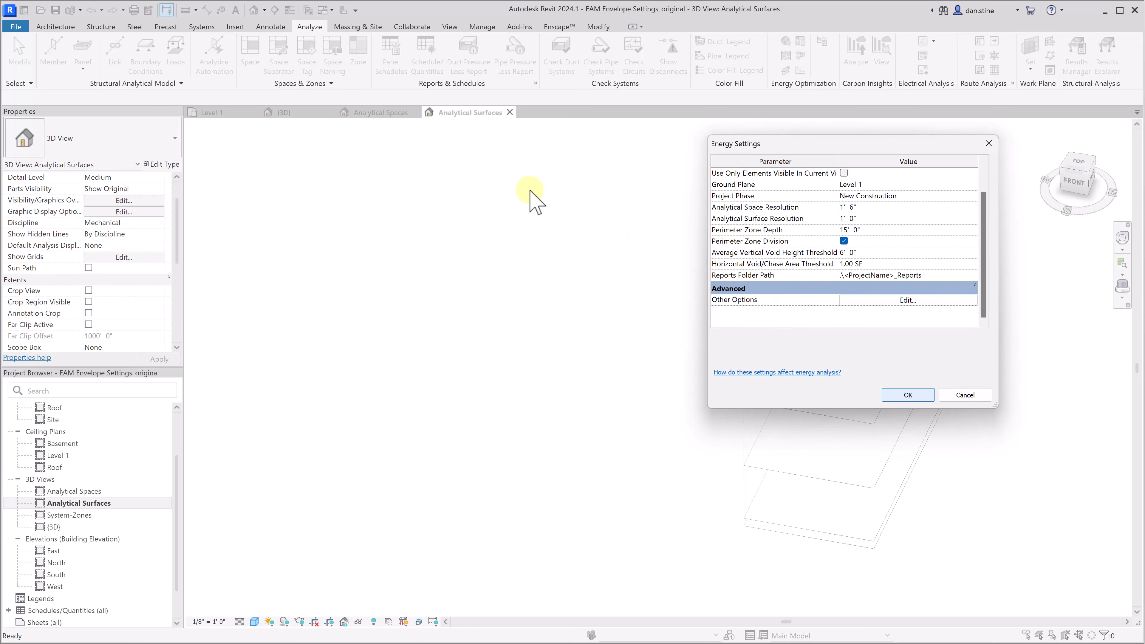
pyautogui.click(907, 395)
# In the {3D} view, open the layer assembly of the detailed building's front brick wall type.
pyautogui.click(303, 114)
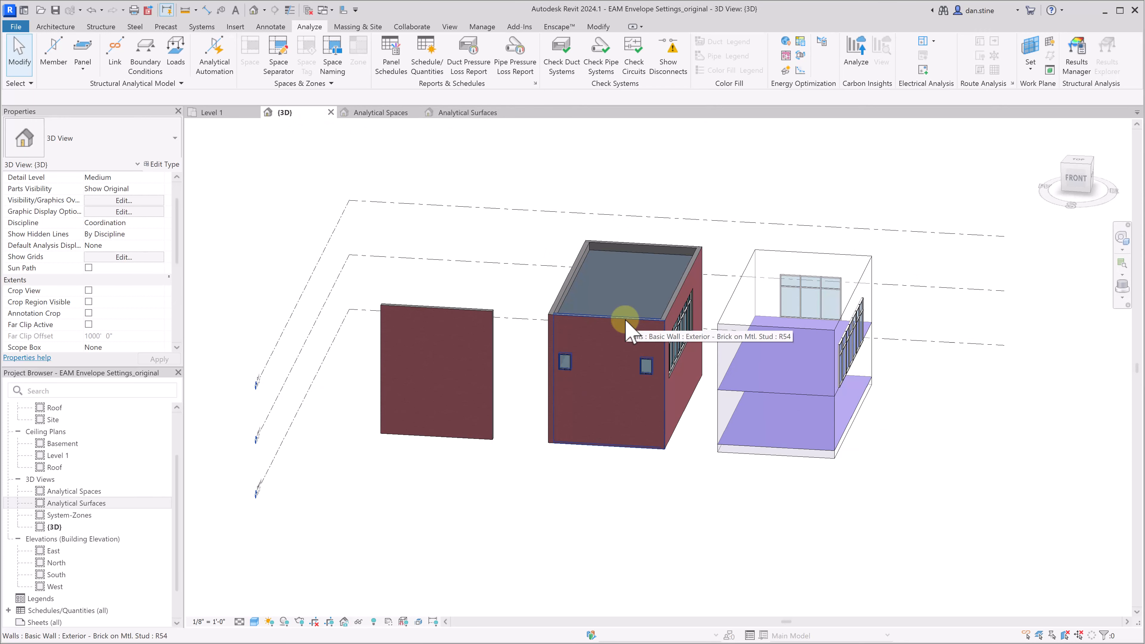
pyautogui.click(626, 319)
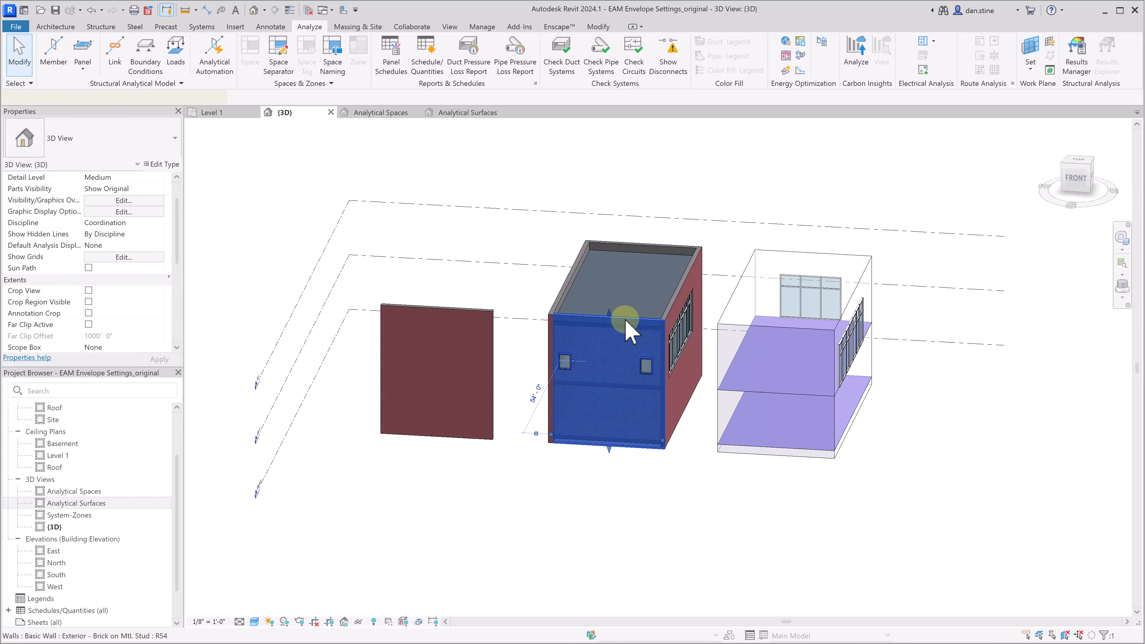
pyautogui.click(165, 165)
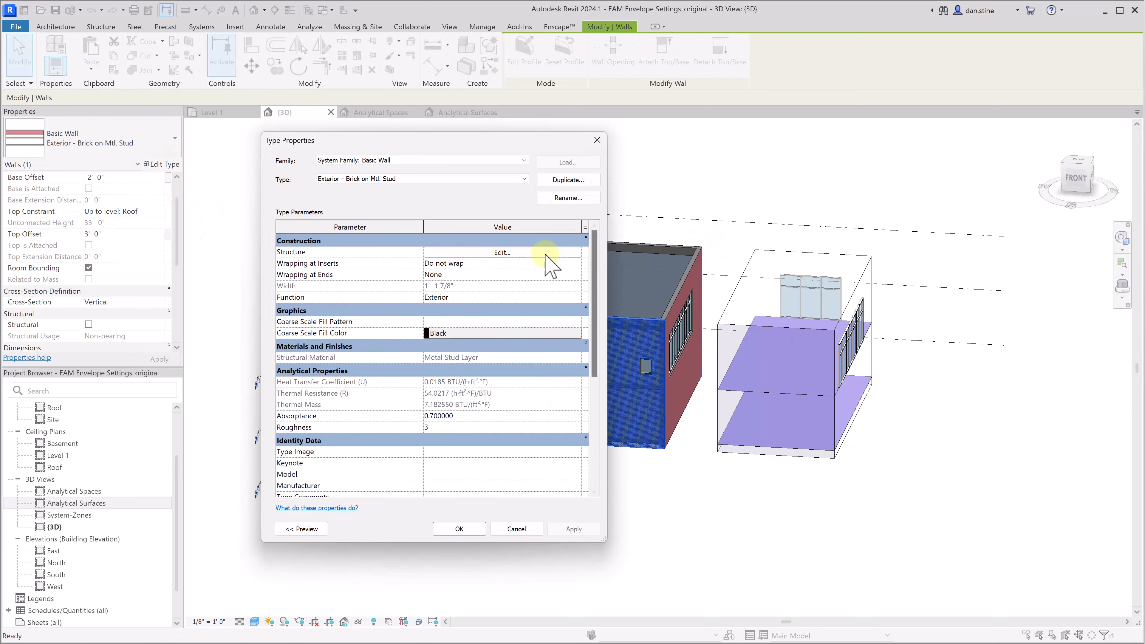
pyautogui.click(545, 253)
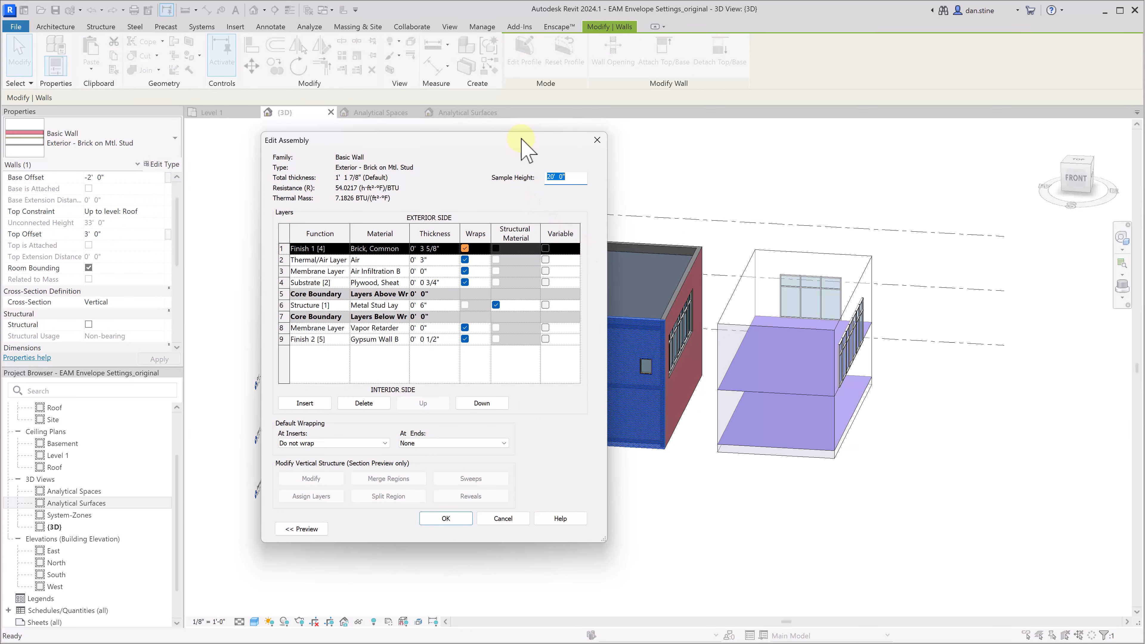
pyautogui.moveTo(522, 139); pyautogui.dragTo(748, 141)
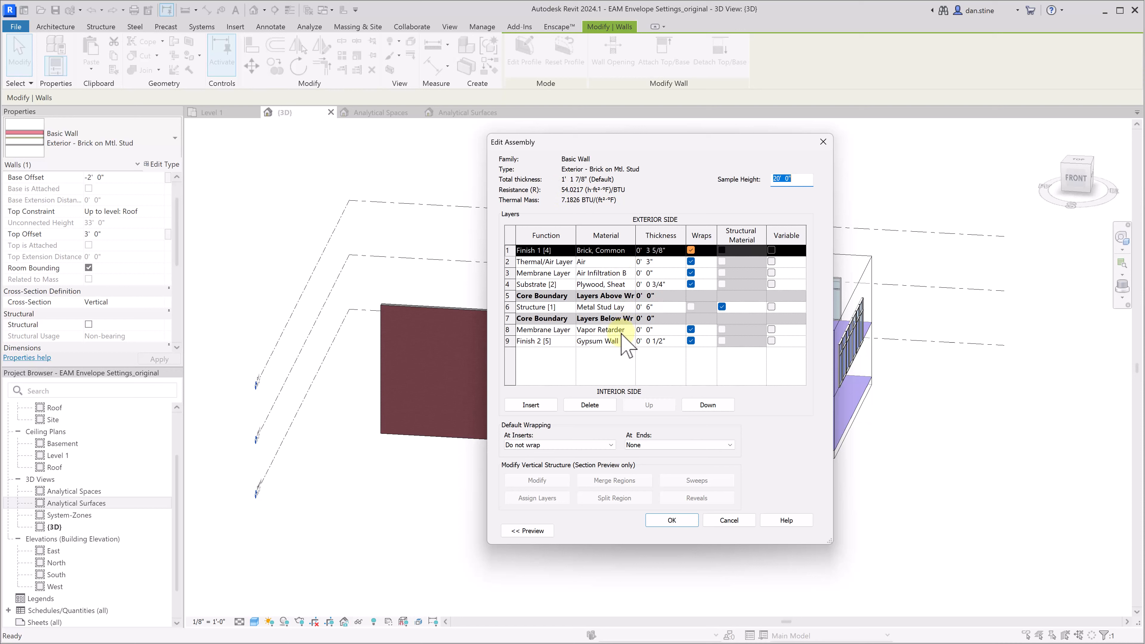
# Examine the Metal Stud Layer material's thermal properties and the layer's thickness, then close the wall type's settings and deselect the wall.
pyautogui.click(625, 308)
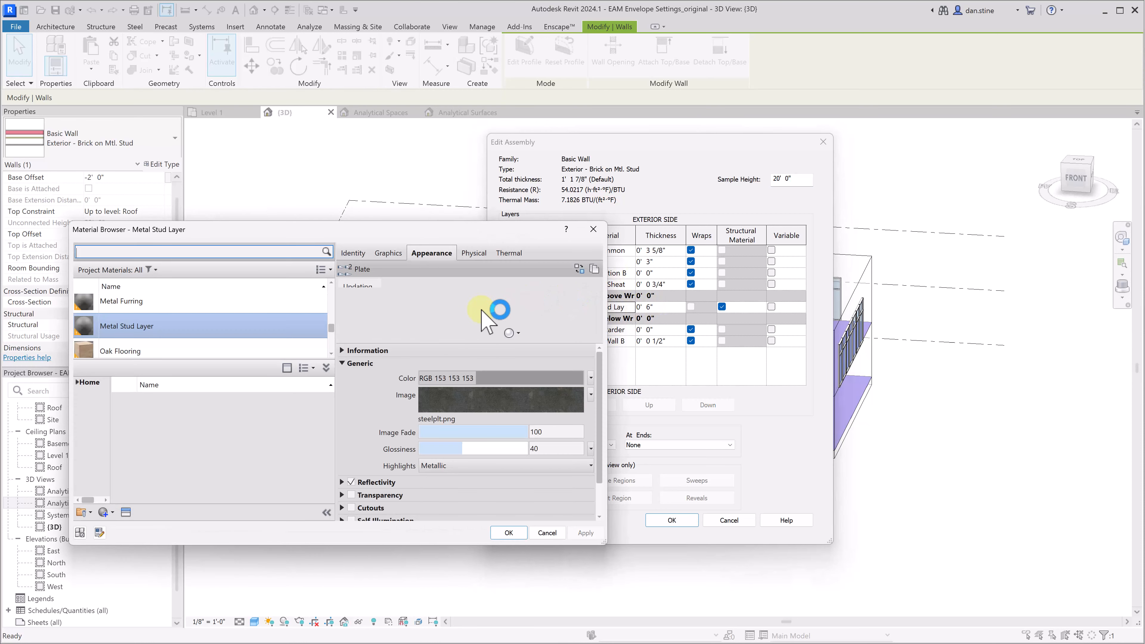
pyautogui.click(509, 253)
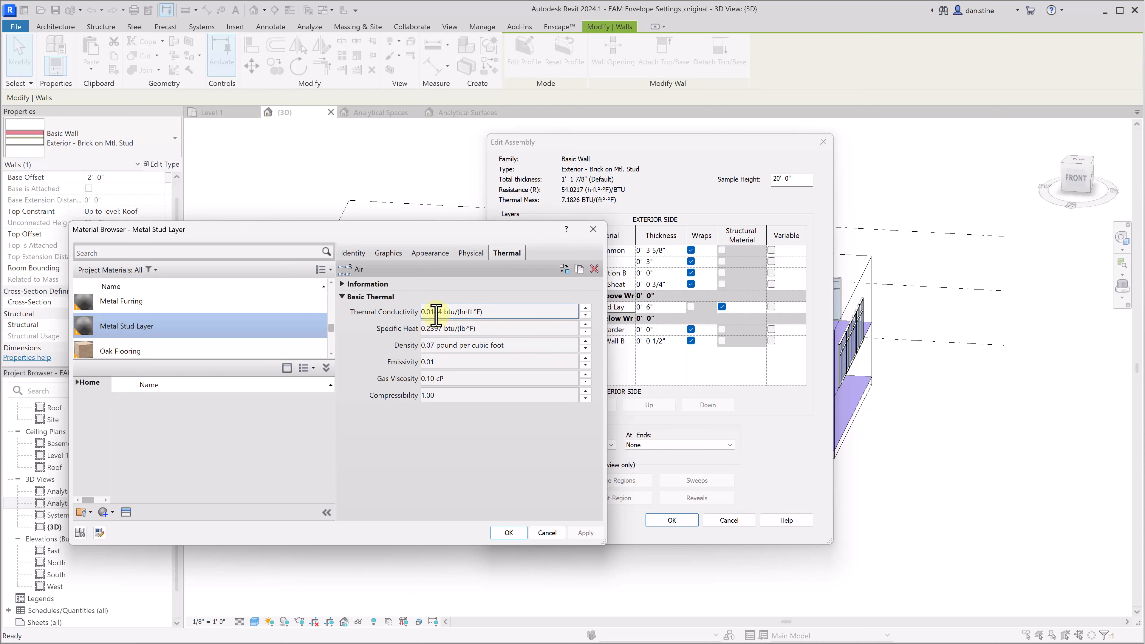
pyautogui.click(547, 533)
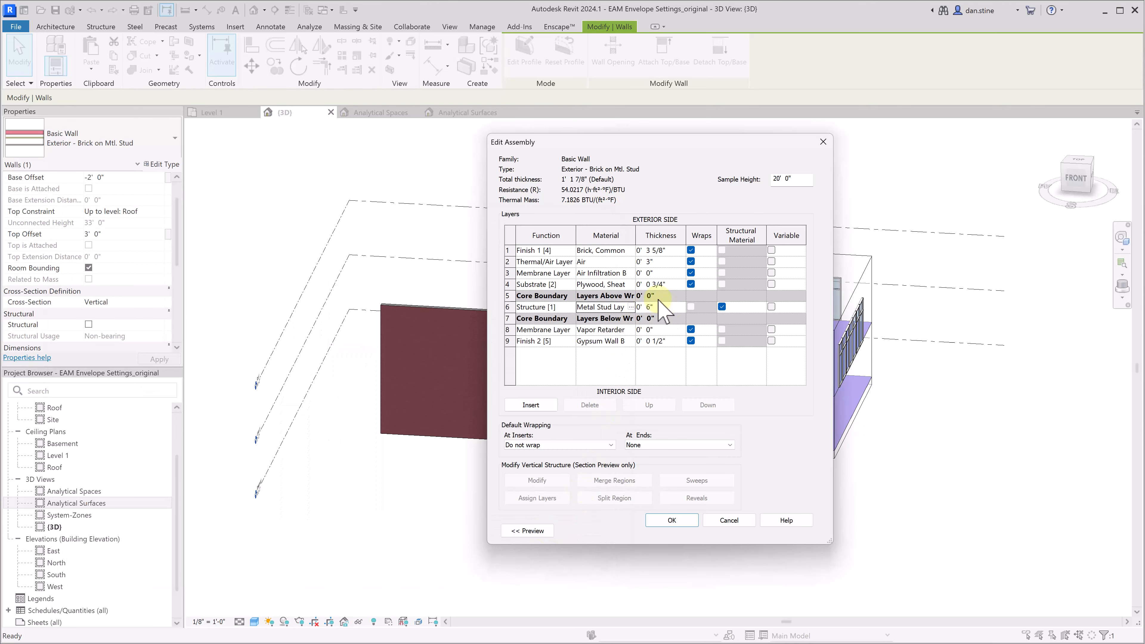
pyautogui.click(653, 307)
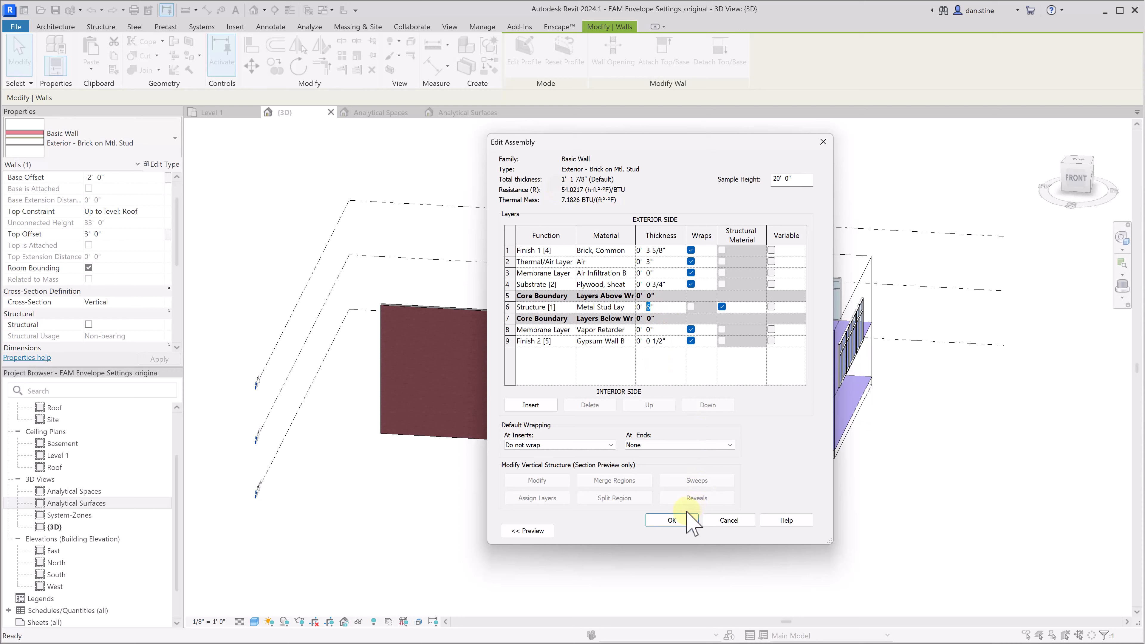
pyautogui.click(678, 521)
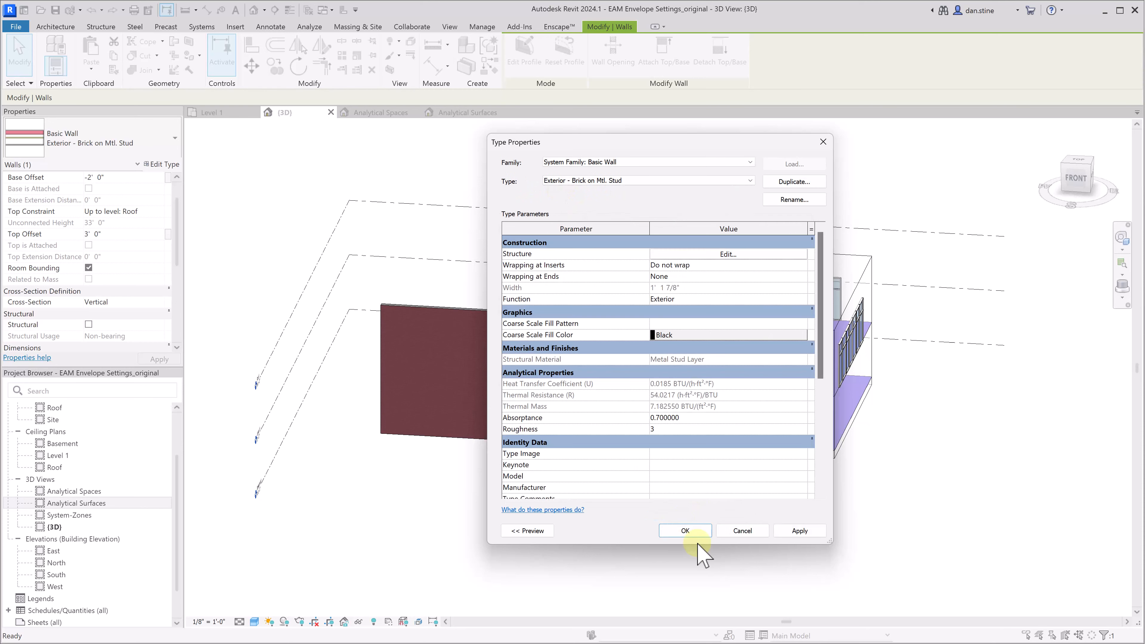
pyautogui.click(685, 530)
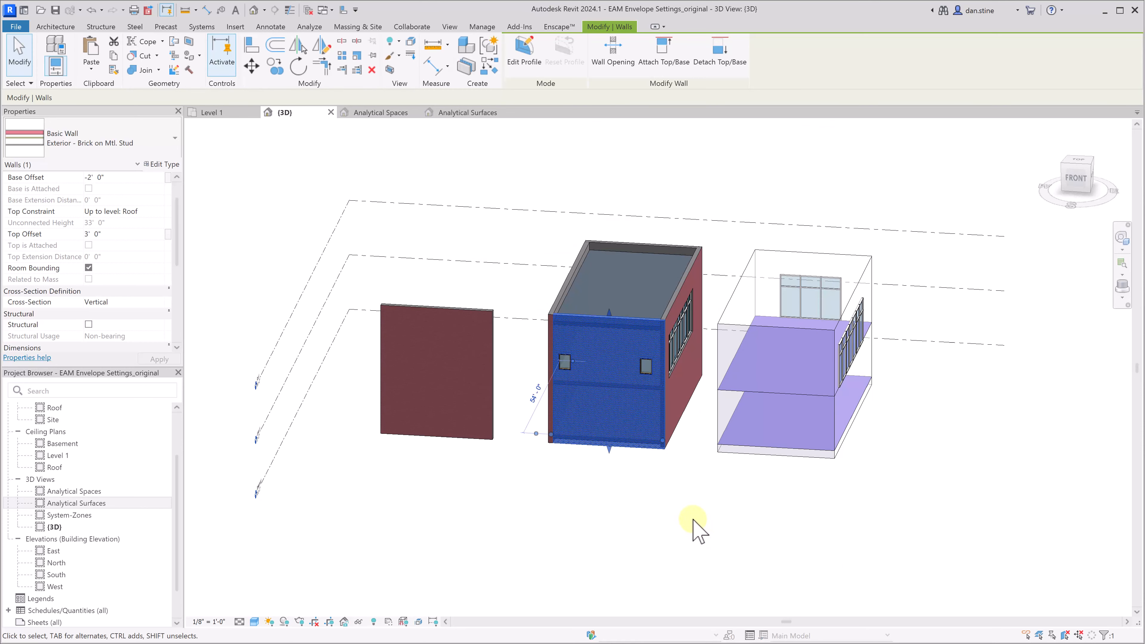
pyautogui.click(691, 526)
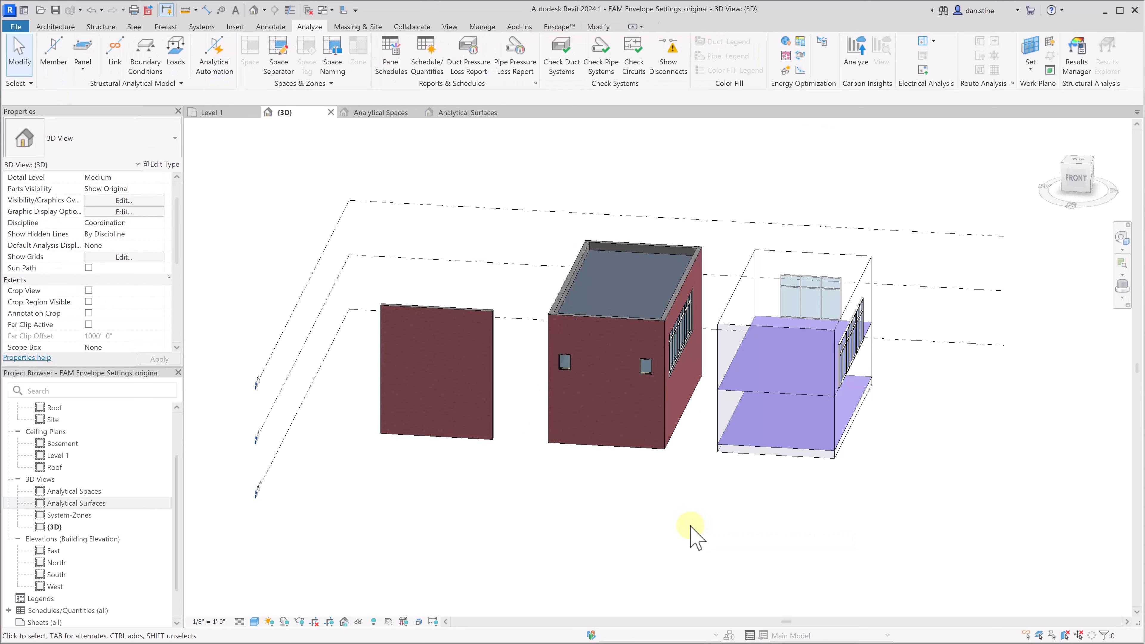
# Examine the type properties and layer assembly of the detailed building's roof, then close them.
pyautogui.click(638, 256)
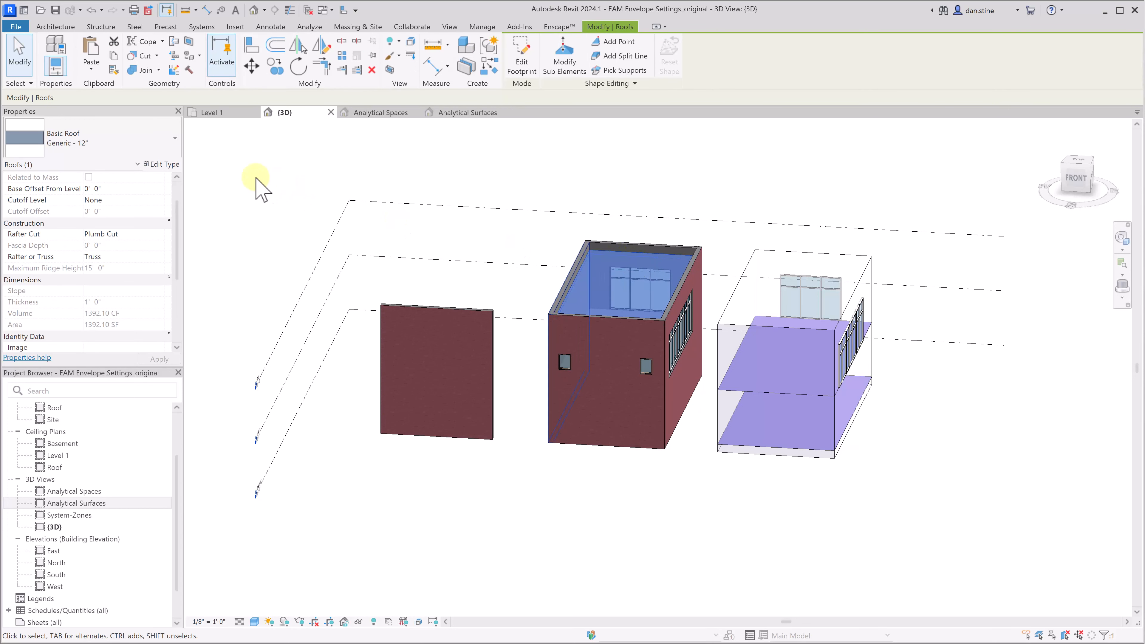
pyautogui.click(163, 165)
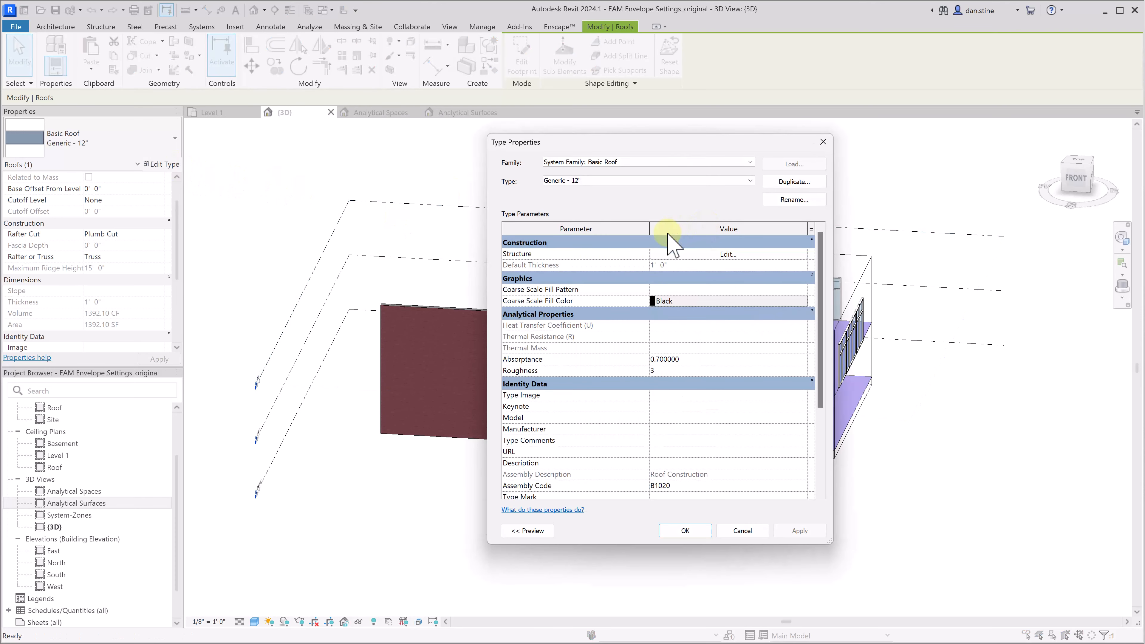
pyautogui.click(694, 253)
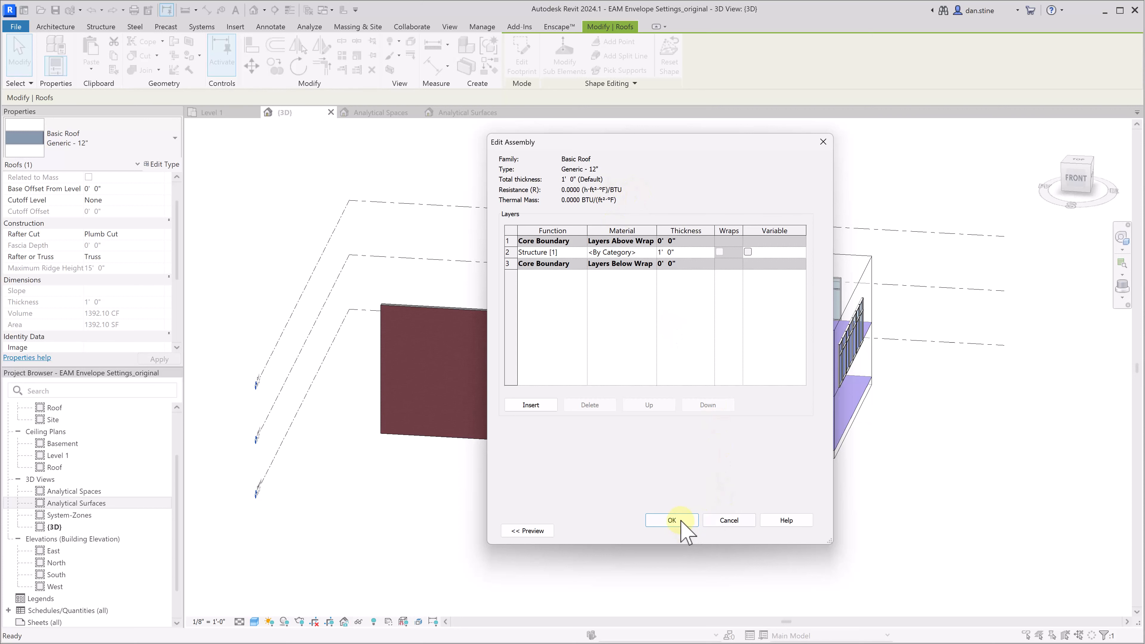
pyautogui.click(679, 521)
pyautogui.click(686, 531)
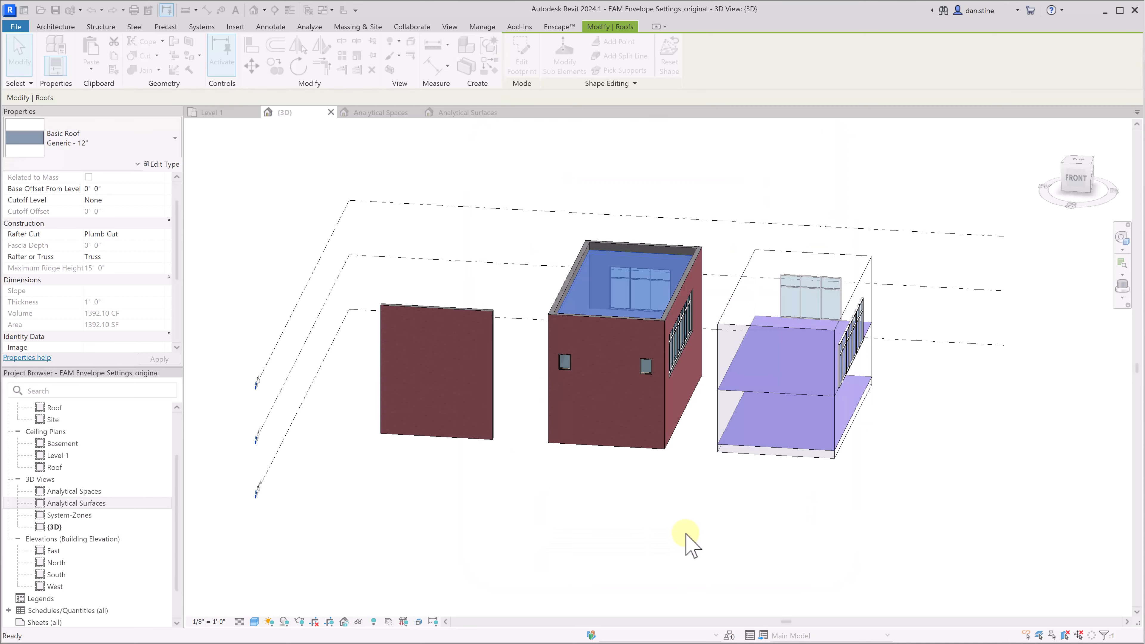
# Create the energy analytical model with the current settings and show the Analytical Surfaces 3D view.
pyautogui.click(688, 532)
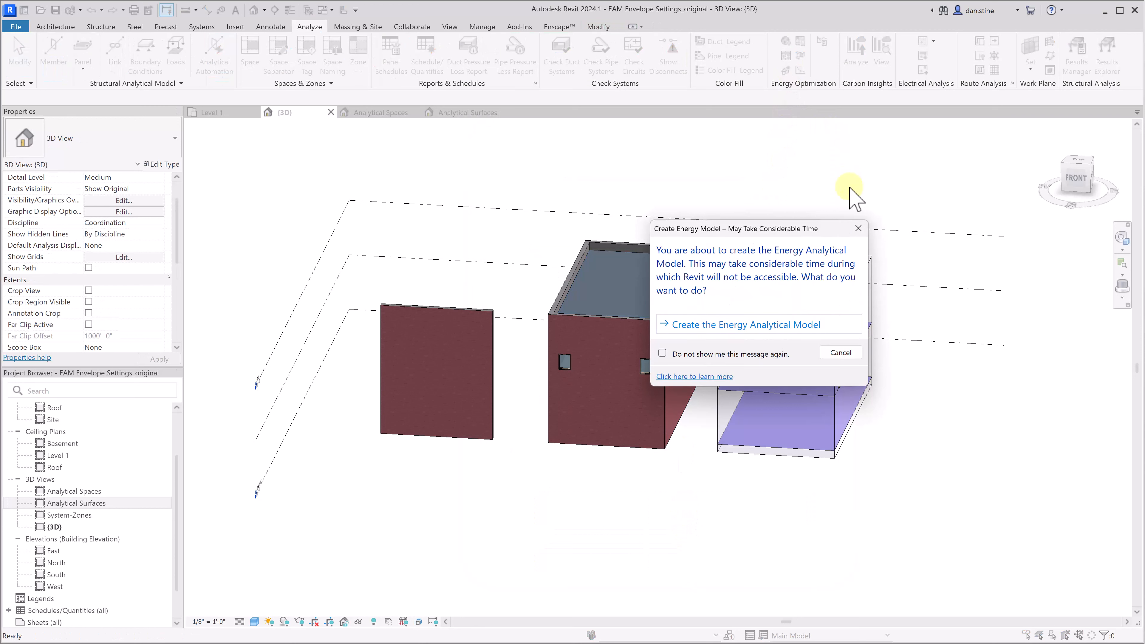
pyautogui.click(771, 326)
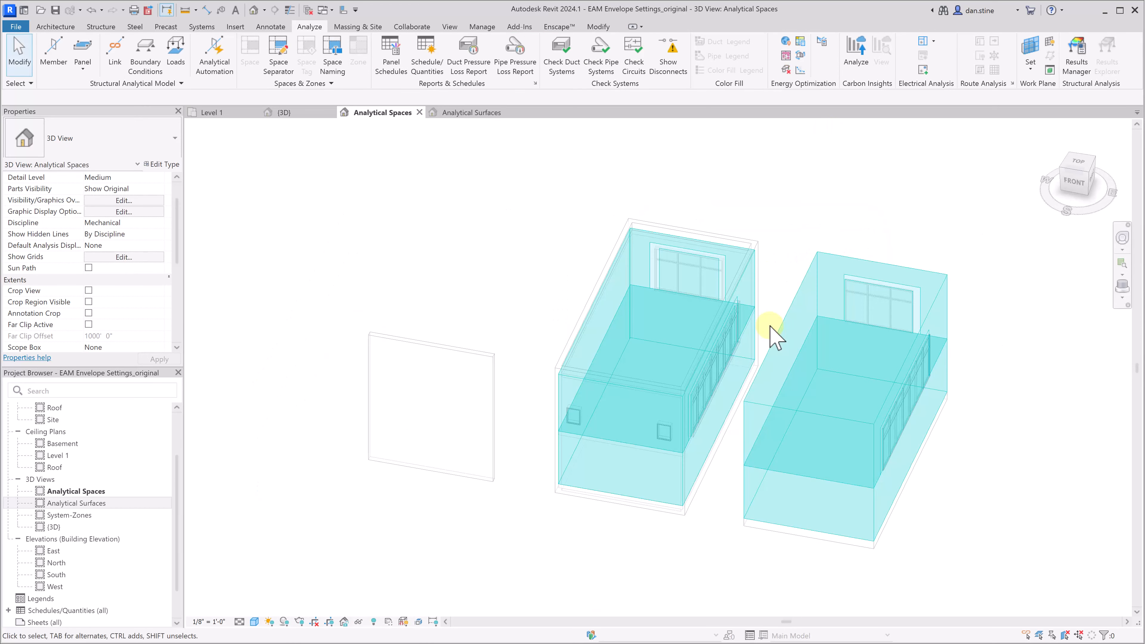
pyautogui.click(484, 113)
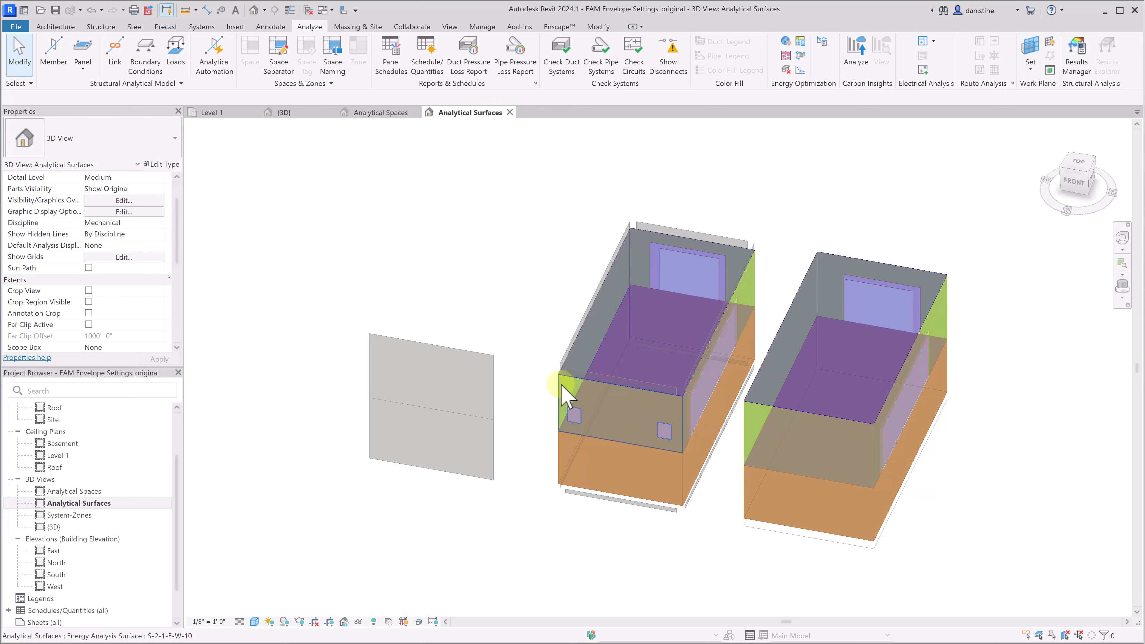
# Inspect the thermal properties and analytic construction of the detailed building's upper front wall surface, then deselect it.
pyautogui.click(563, 388)
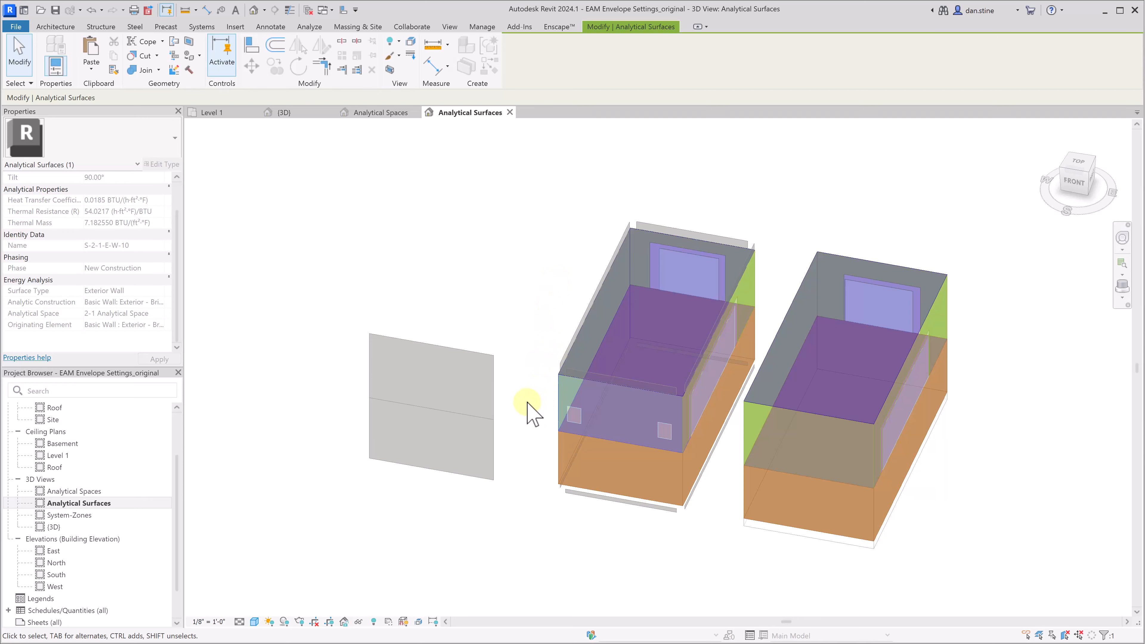
pyautogui.click(536, 393)
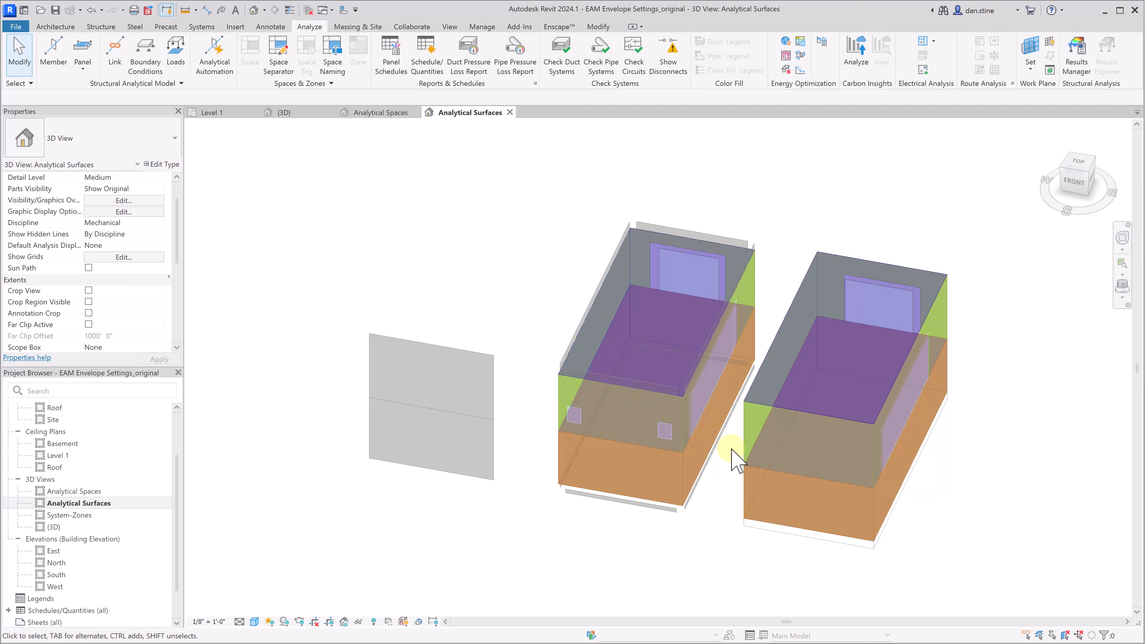
# Inspect the thermal properties of the mass-based building's upper front wall surface and of both buildings' roof surfaces, then deselect.
pyautogui.click(746, 444)
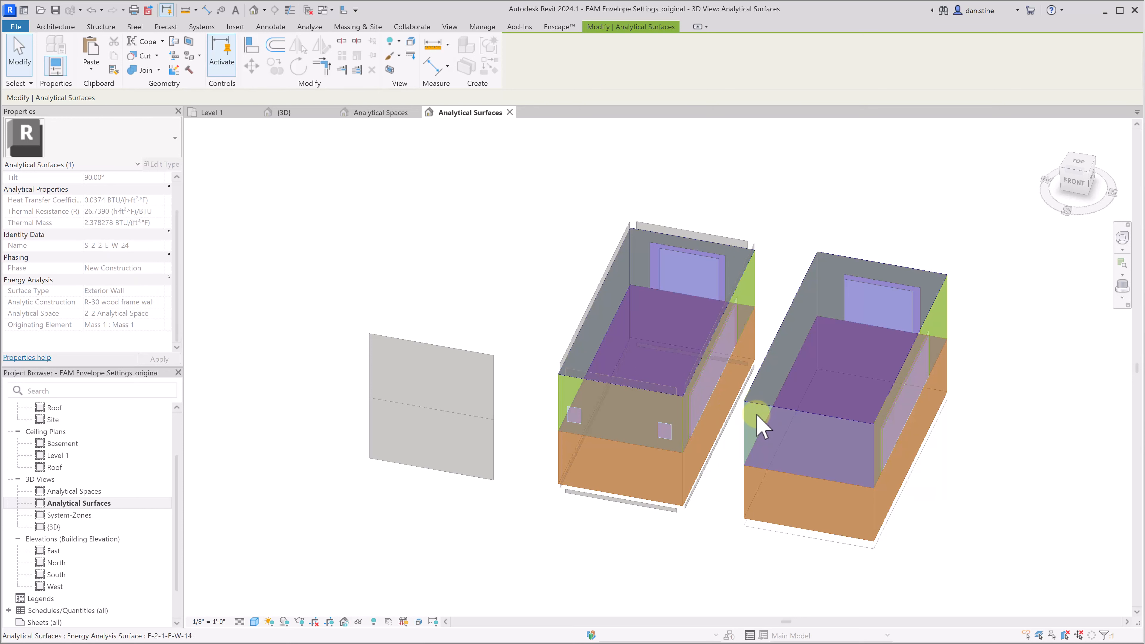
pyautogui.click(713, 496)
pyautogui.click(634, 229)
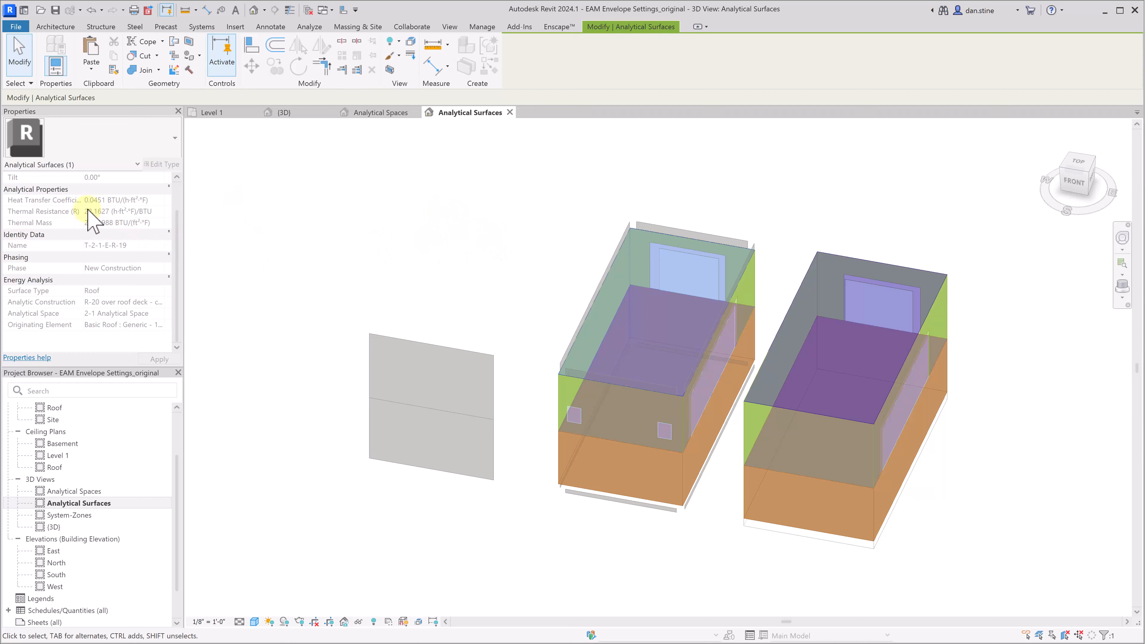
pyautogui.click(925, 218)
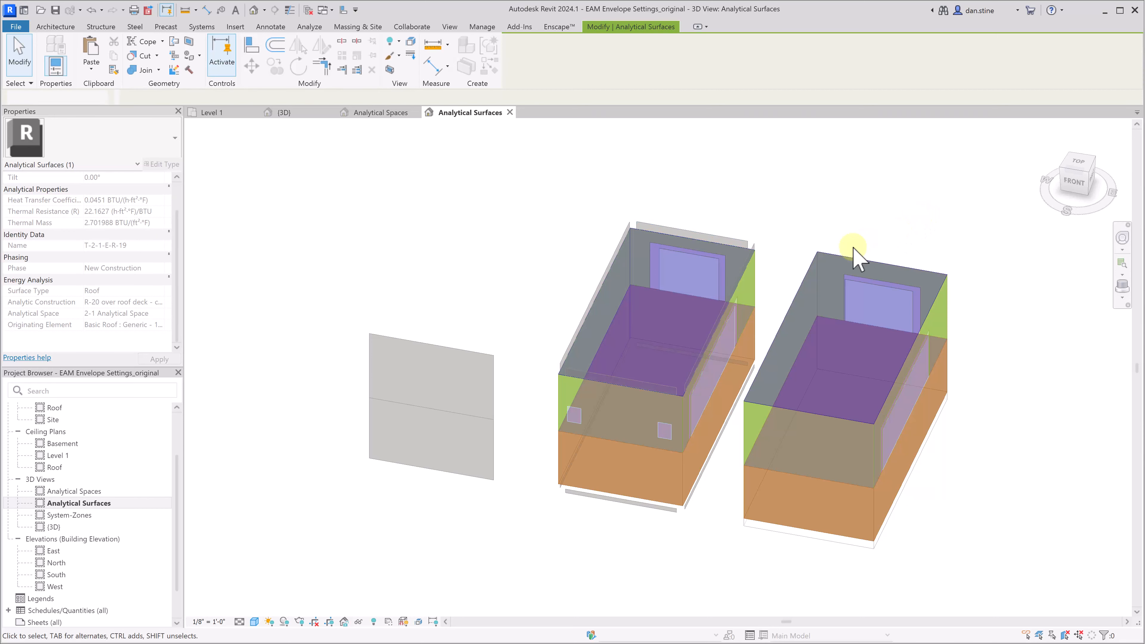
pyautogui.click(821, 257)
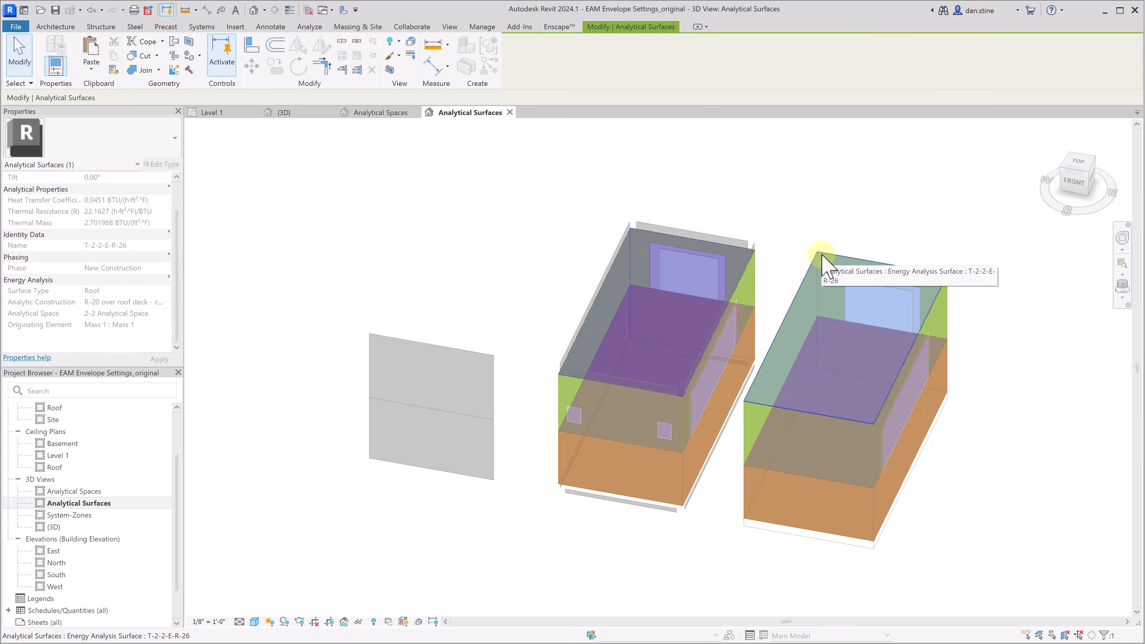
pyautogui.moveTo(83, 221)
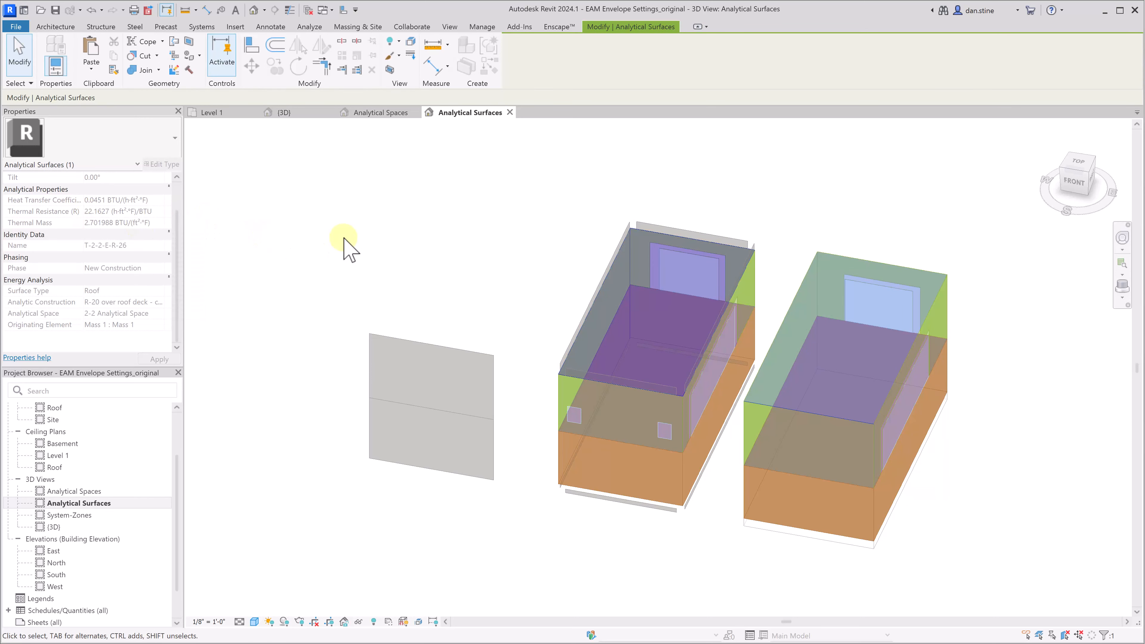
pyautogui.click(347, 247)
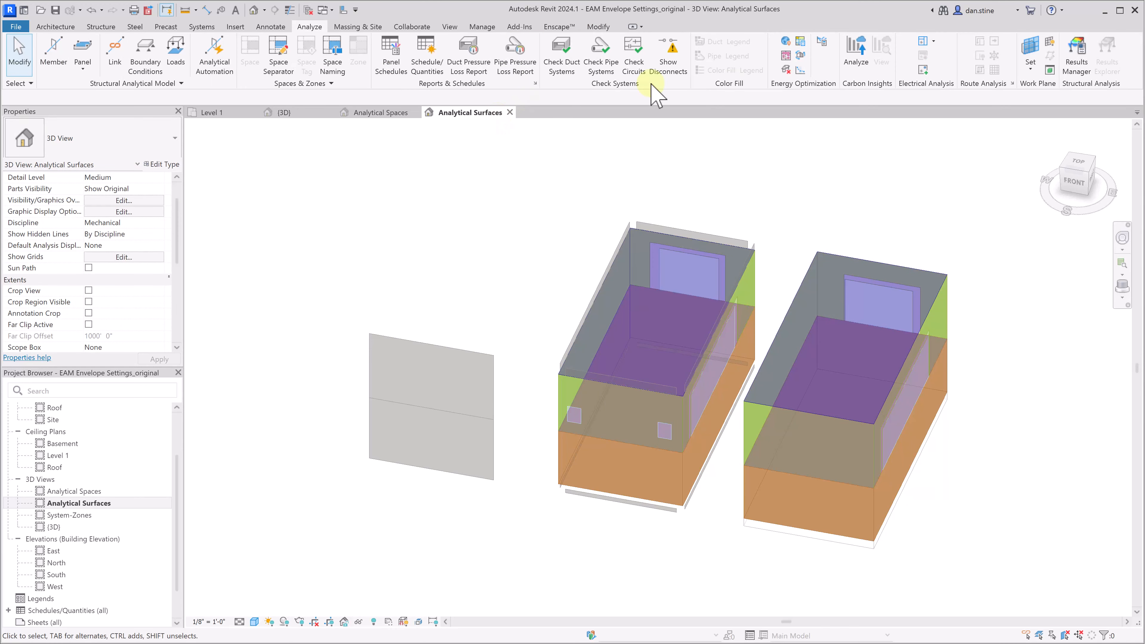
# In the advanced energy settings, try turning off the Exterior Walls override in Schematic Types, then cancel that change.
pyautogui.click(803, 57)
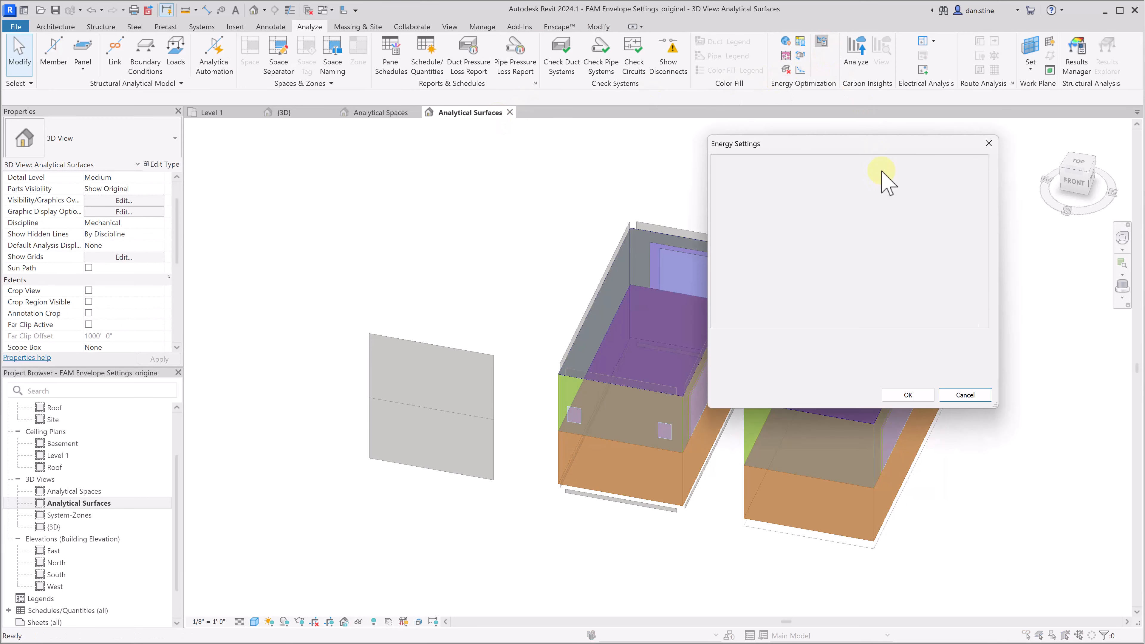
pyautogui.click(898, 323)
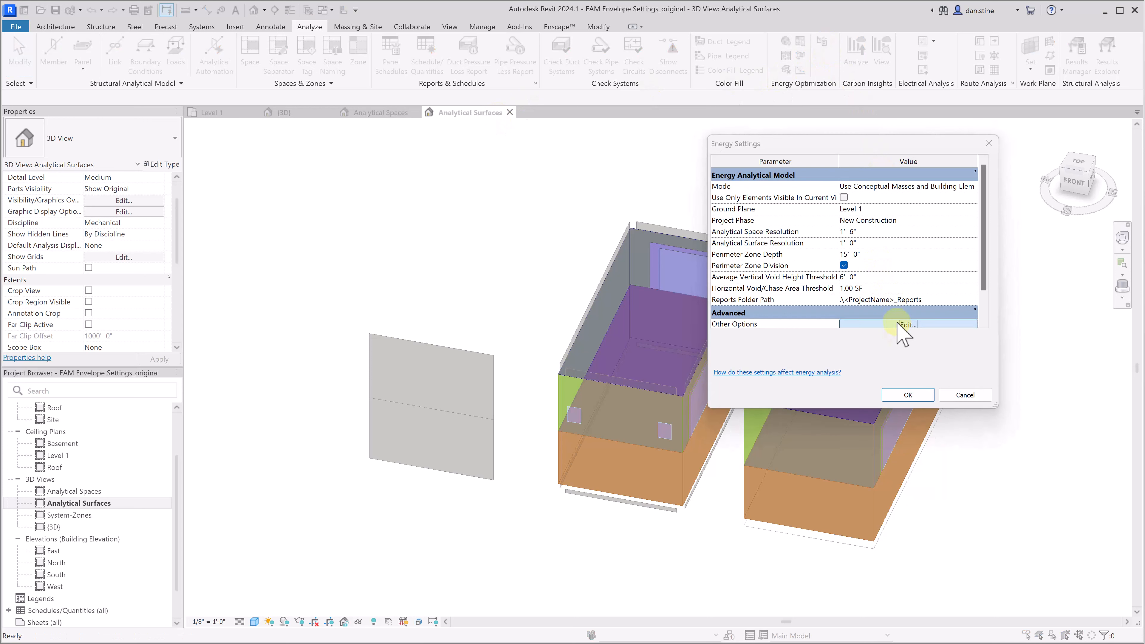
pyautogui.scroll(-5, 835, 312)
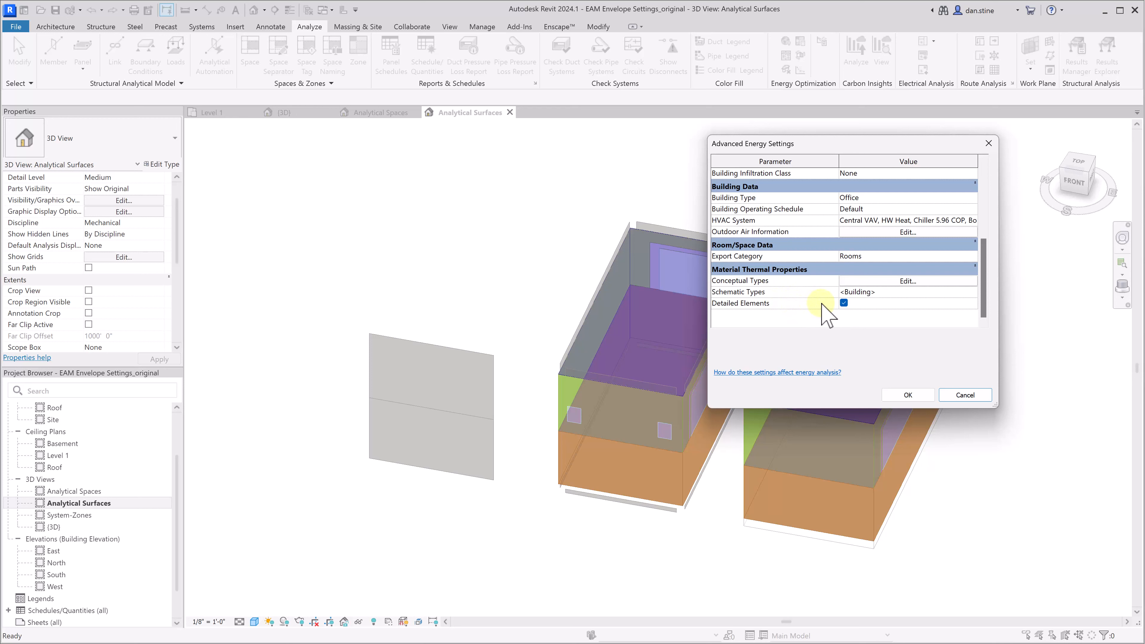
pyautogui.click(868, 292)
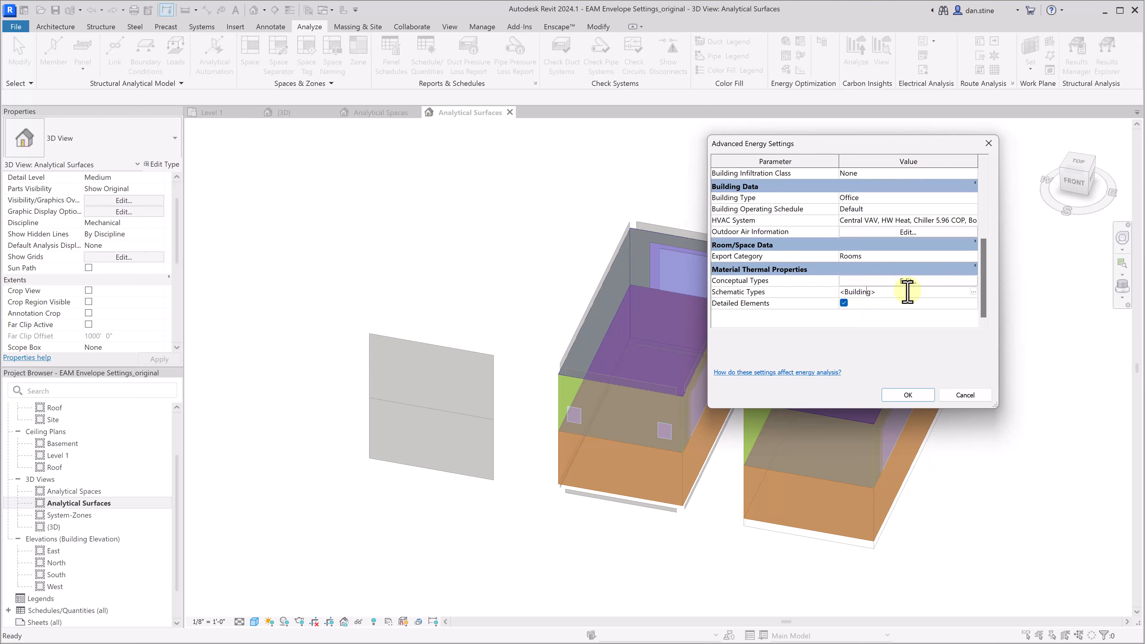
pyautogui.click(973, 292)
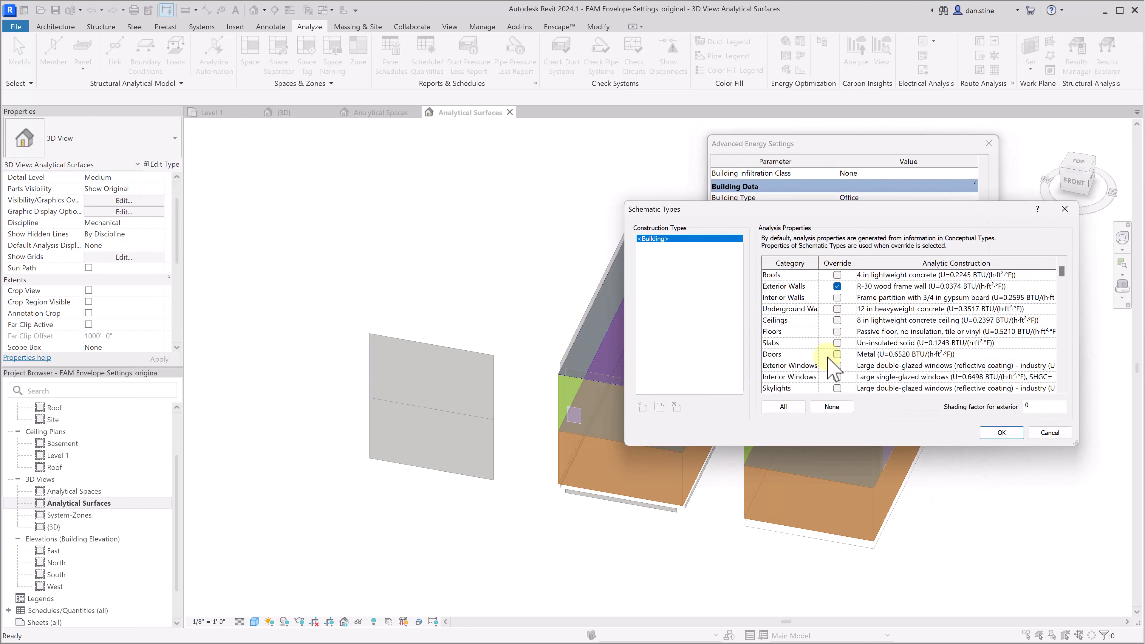
pyautogui.click(837, 287)
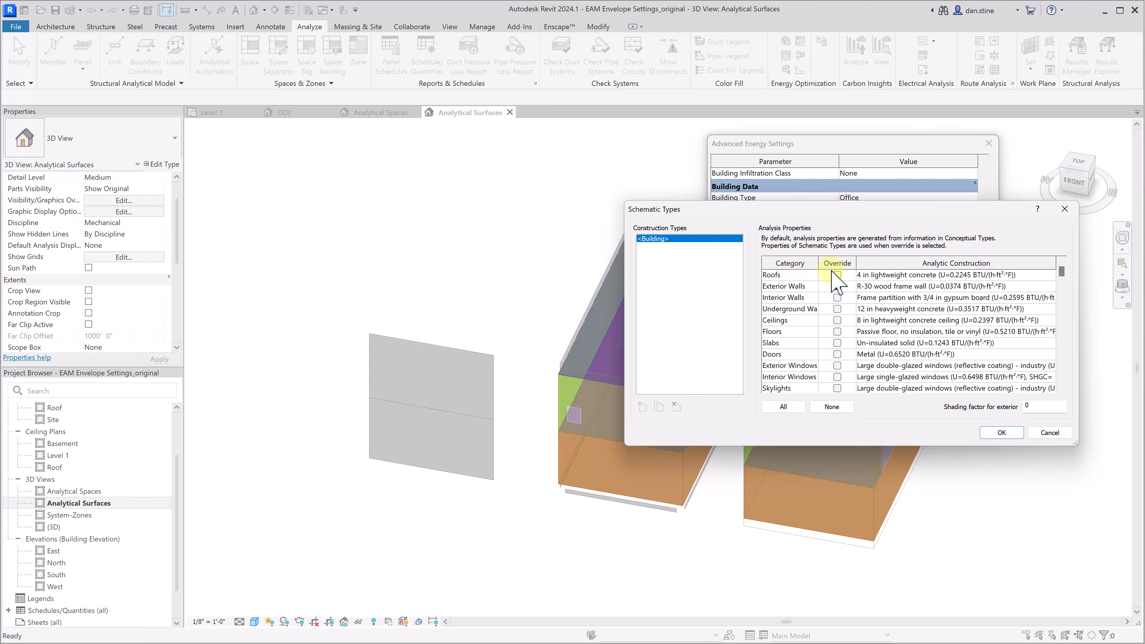
pyautogui.click(1033, 432)
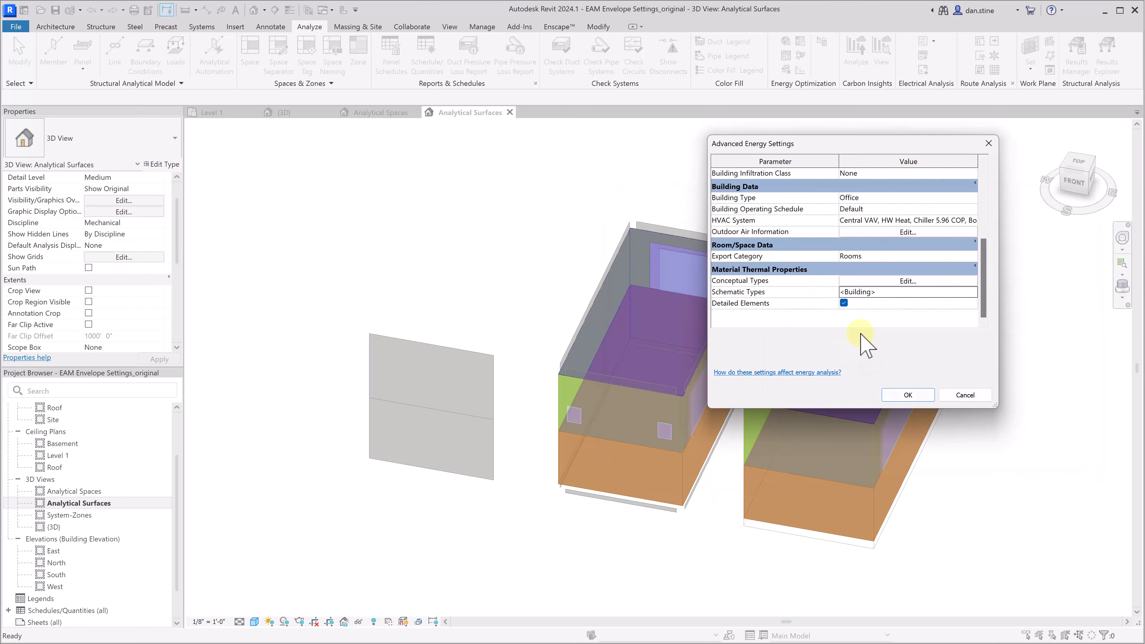
# Review the Conceptual Types constructions assigned to the mass elements, then close all energy settings without saving.
pyautogui.click(868, 280)
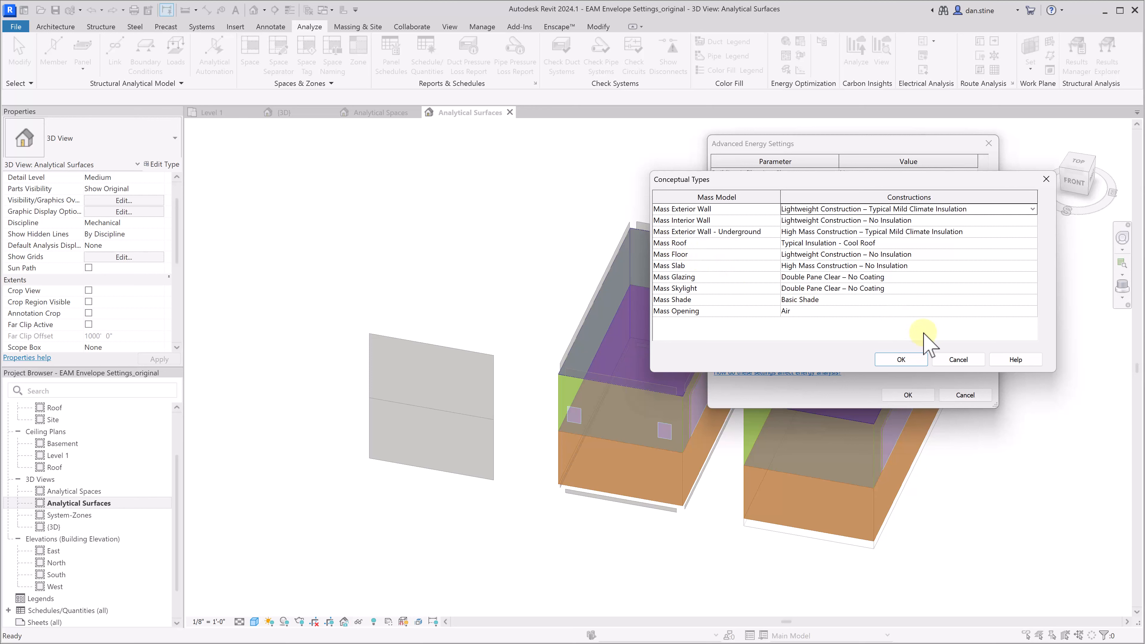
pyautogui.click(947, 359)
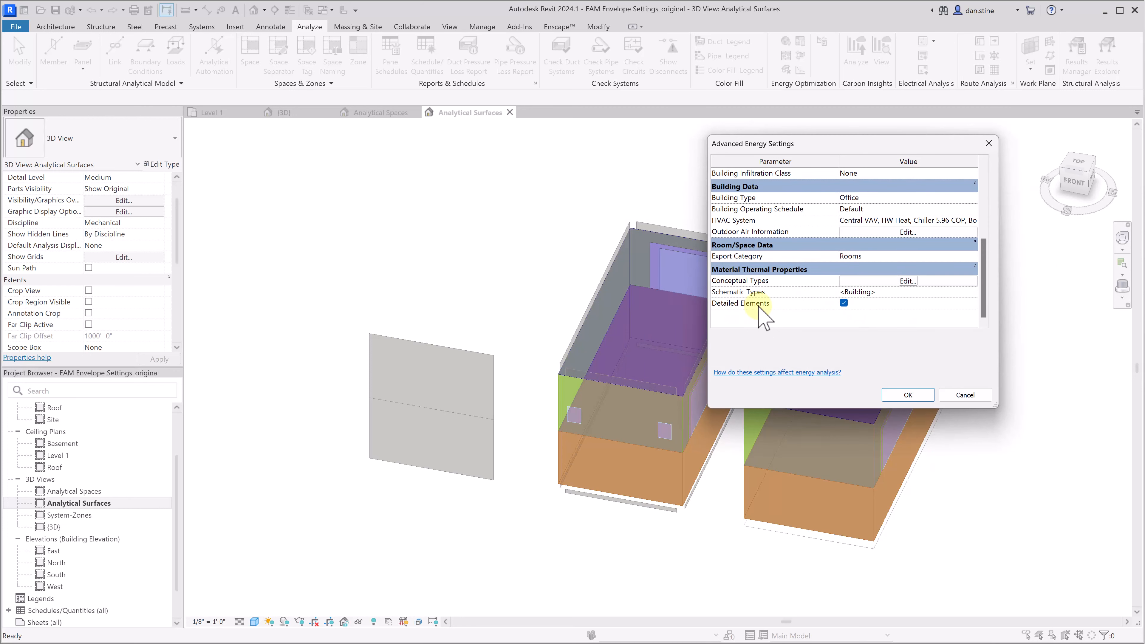
pyautogui.click(966, 396)
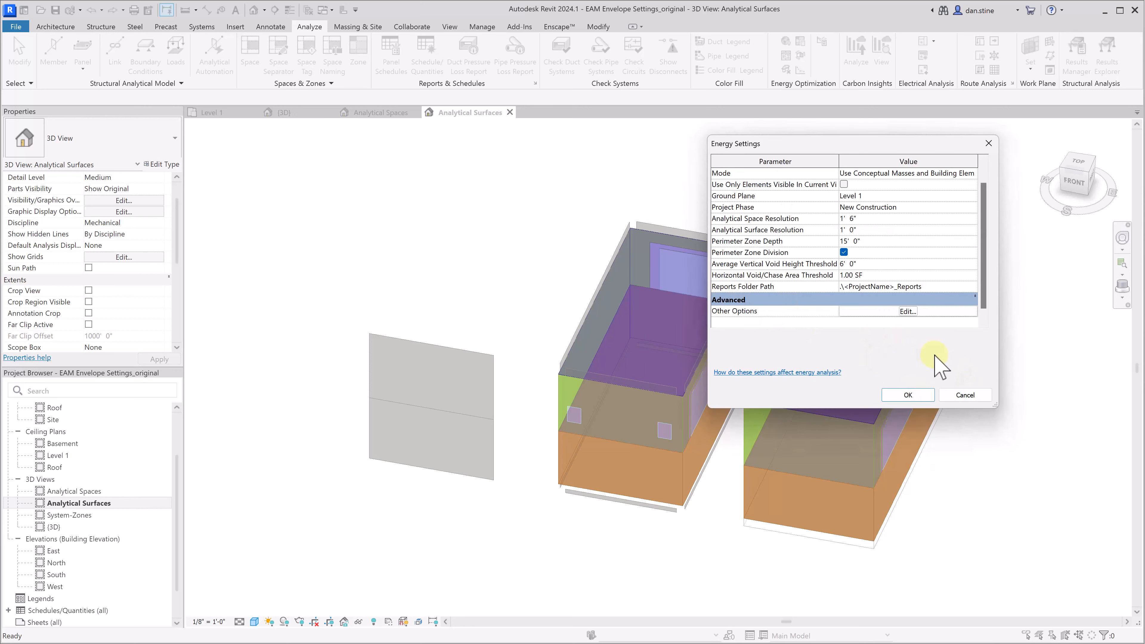
pyautogui.click(954, 398)
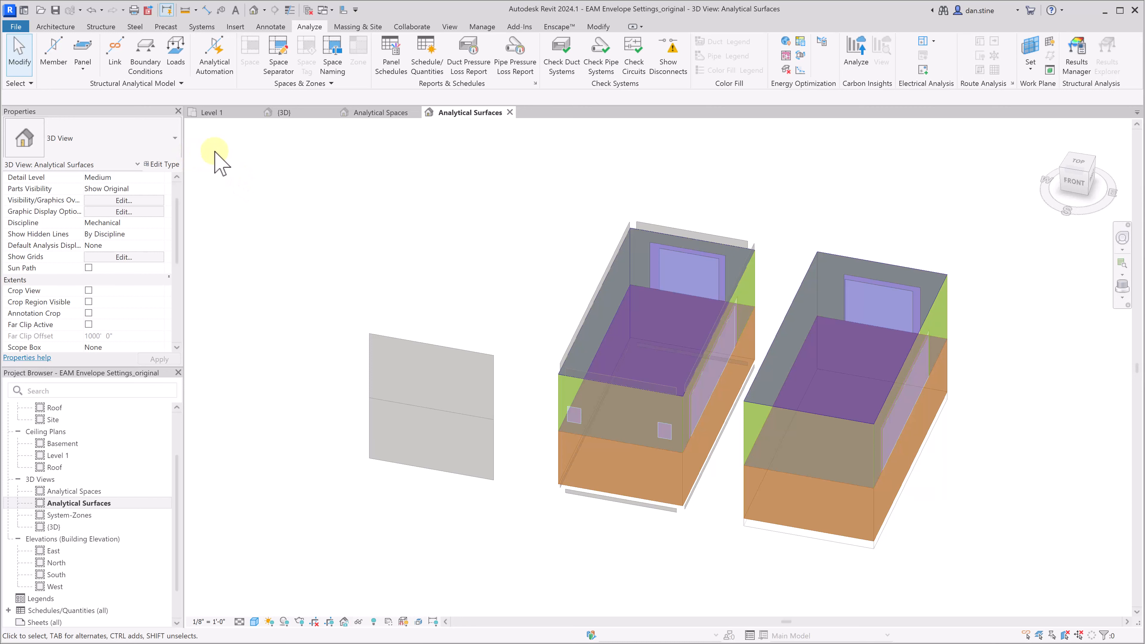
# Show the {3D} view and examine the detailed building's roof type properties and layer assembly.
pyautogui.click(315, 113)
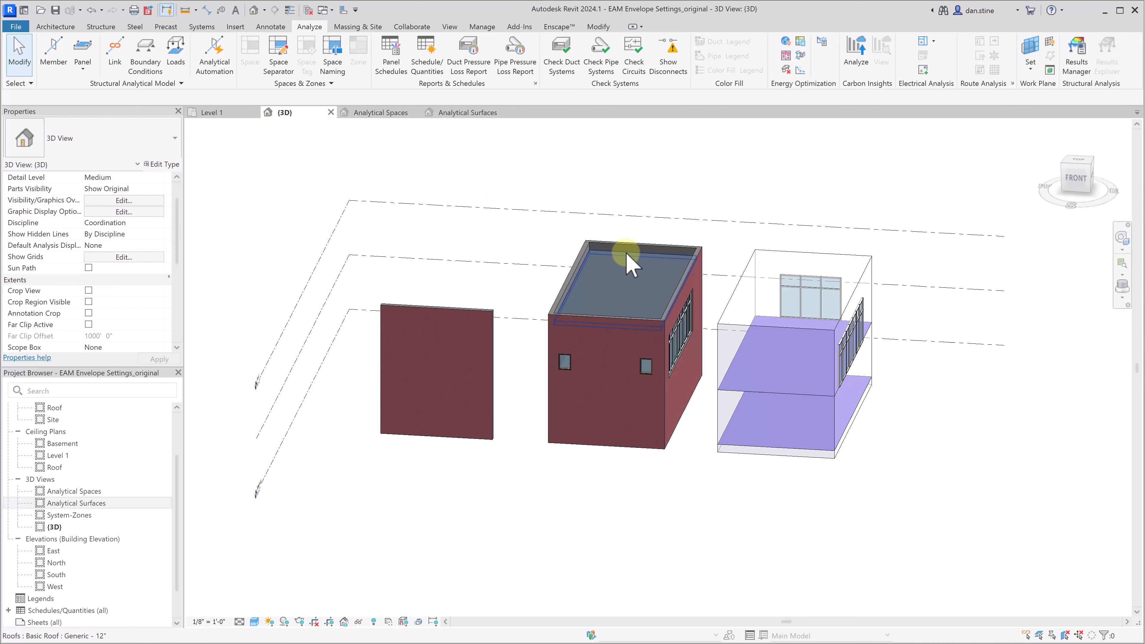
pyautogui.click(626, 253)
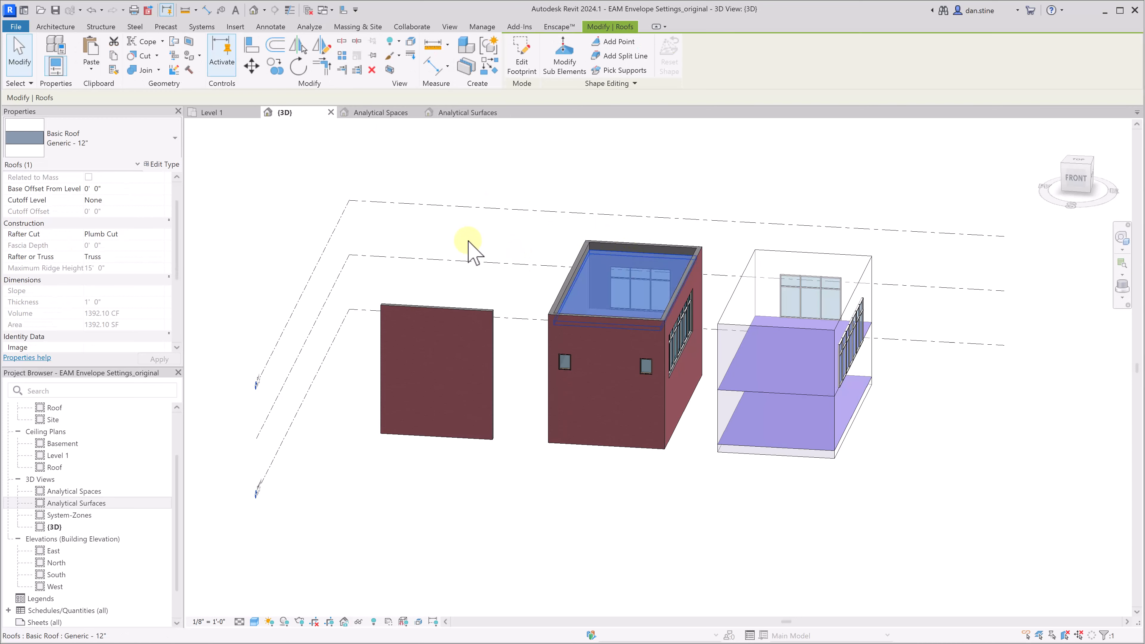
pyautogui.click(160, 164)
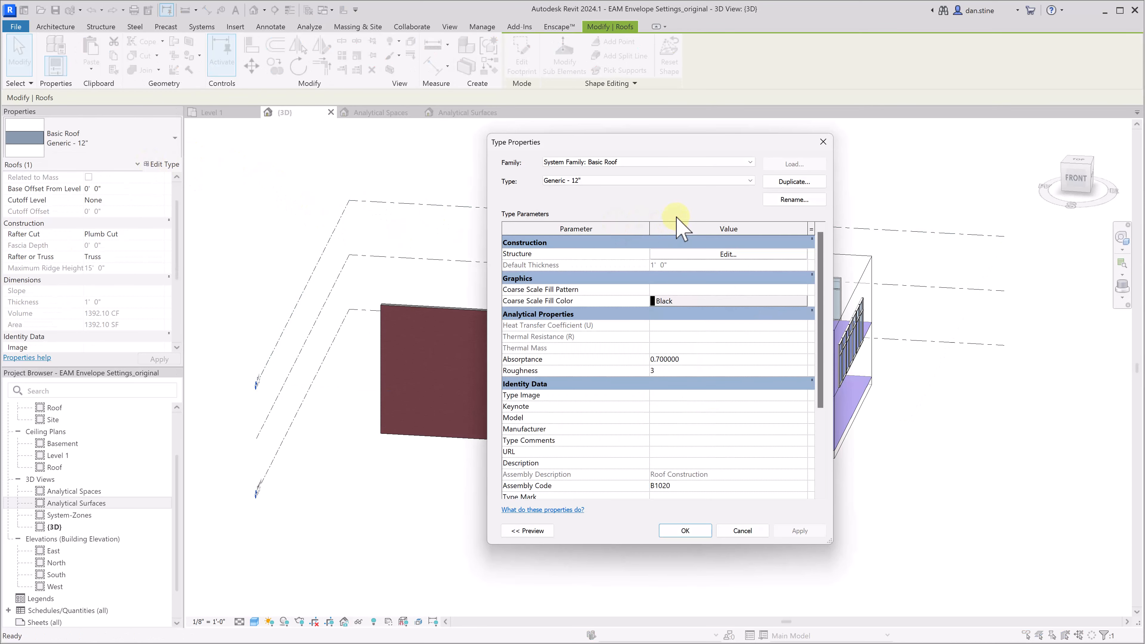
pyautogui.click(719, 255)
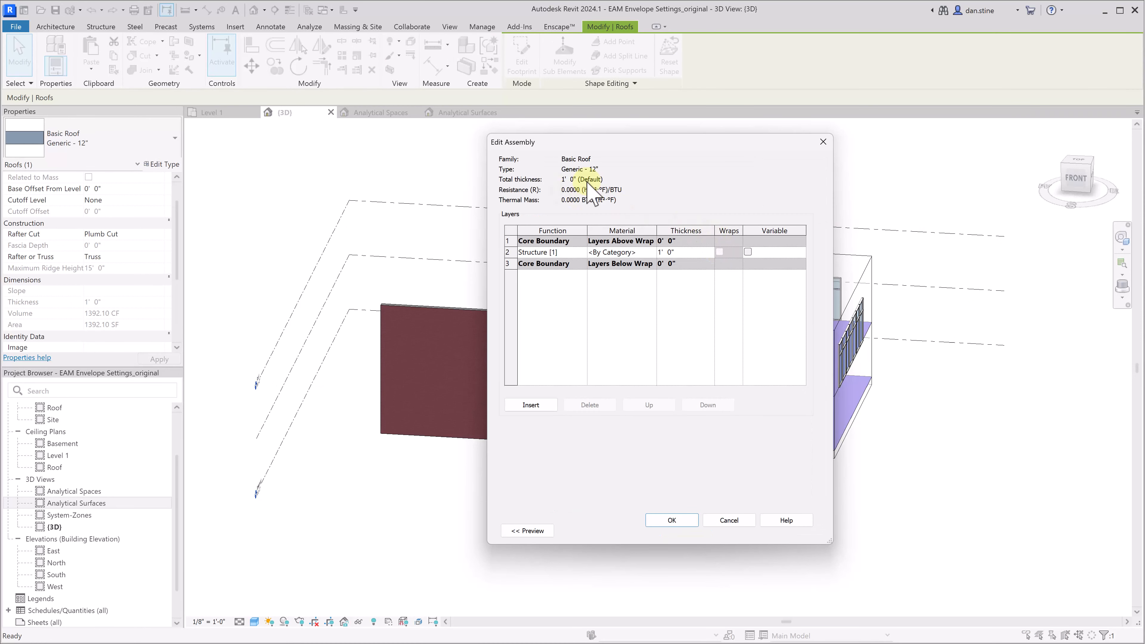
pyautogui.click(731, 520)
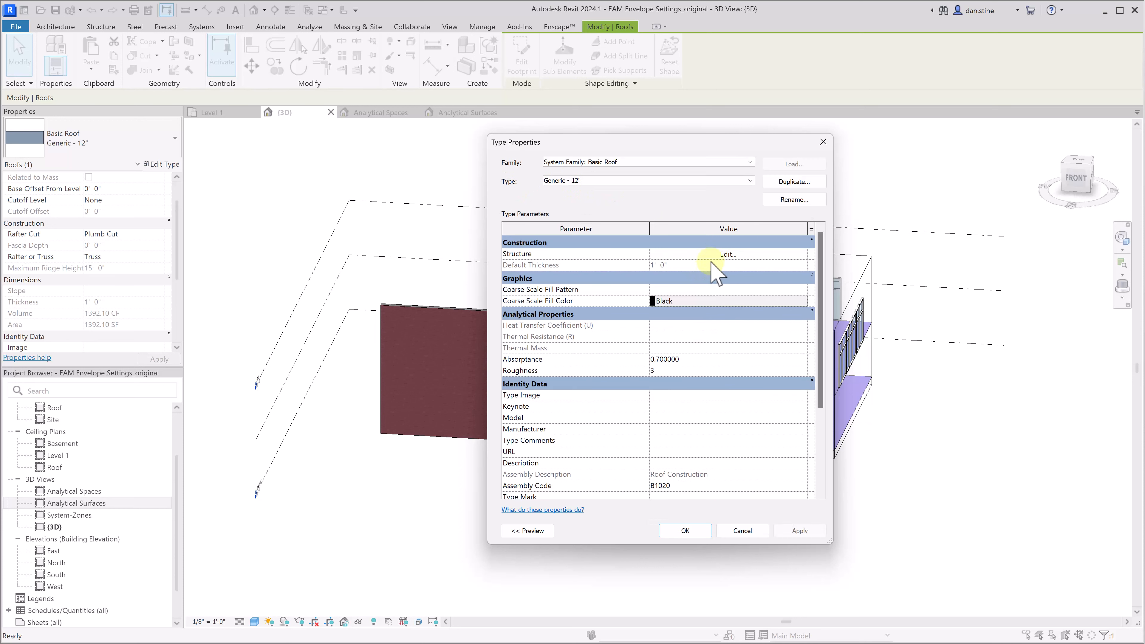
# Switch the roof to the Steel Truss - Insulation on Metal Deck - EPDM type and open its layer assembly.
pyautogui.click(751, 181)
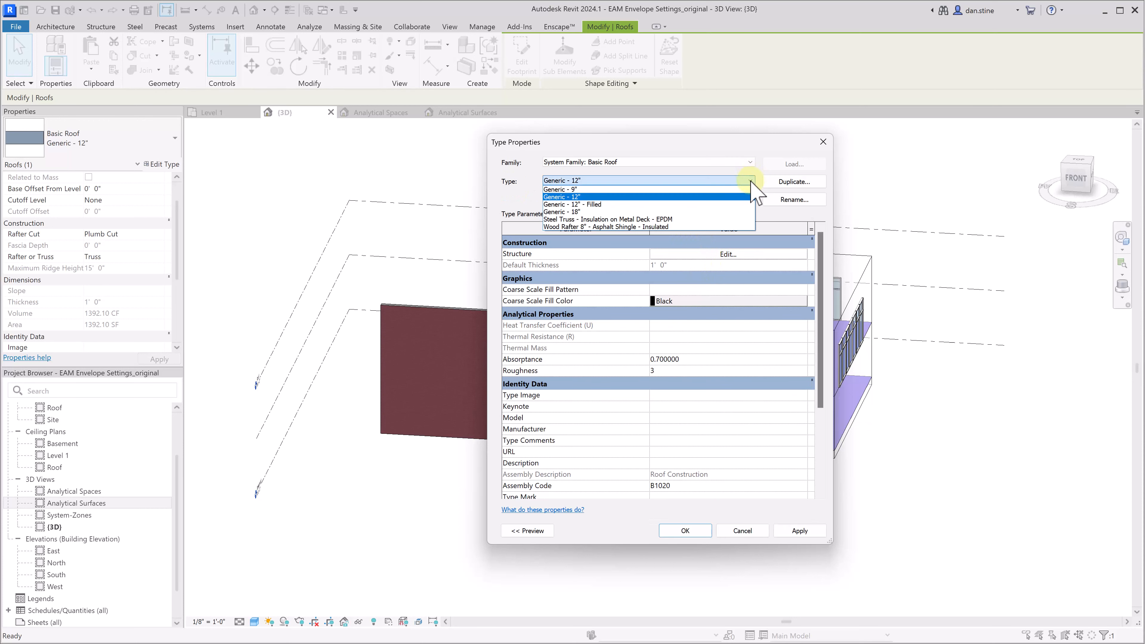
pyautogui.click(614, 221)
pyautogui.click(729, 254)
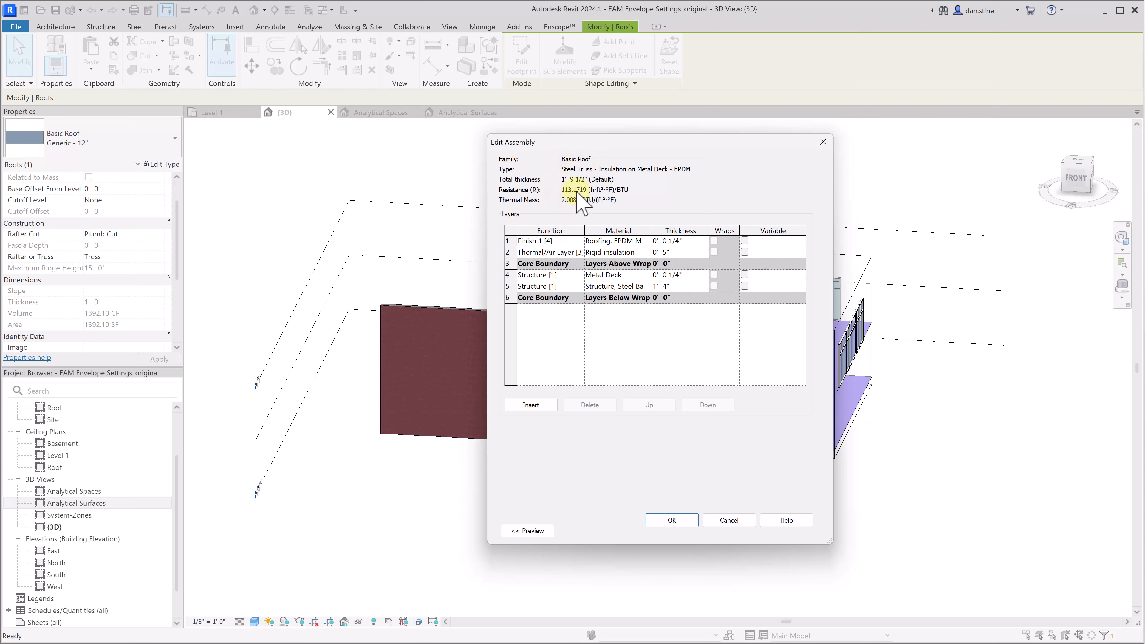
pyautogui.moveTo(622, 143); pyautogui.dragTo(814, 140)
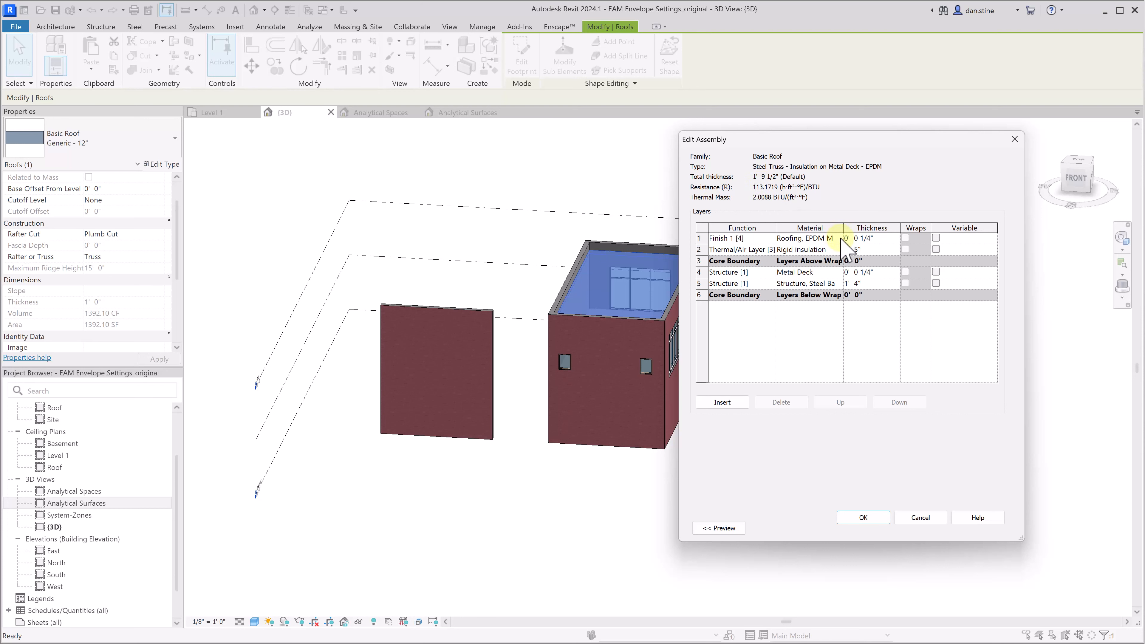
# Remove the thermal asset from the Roofing, EPDM Membrane material used in the roof's finish layer.
pyautogui.click(811, 238)
pyautogui.click(839, 238)
pyautogui.click(472, 253)
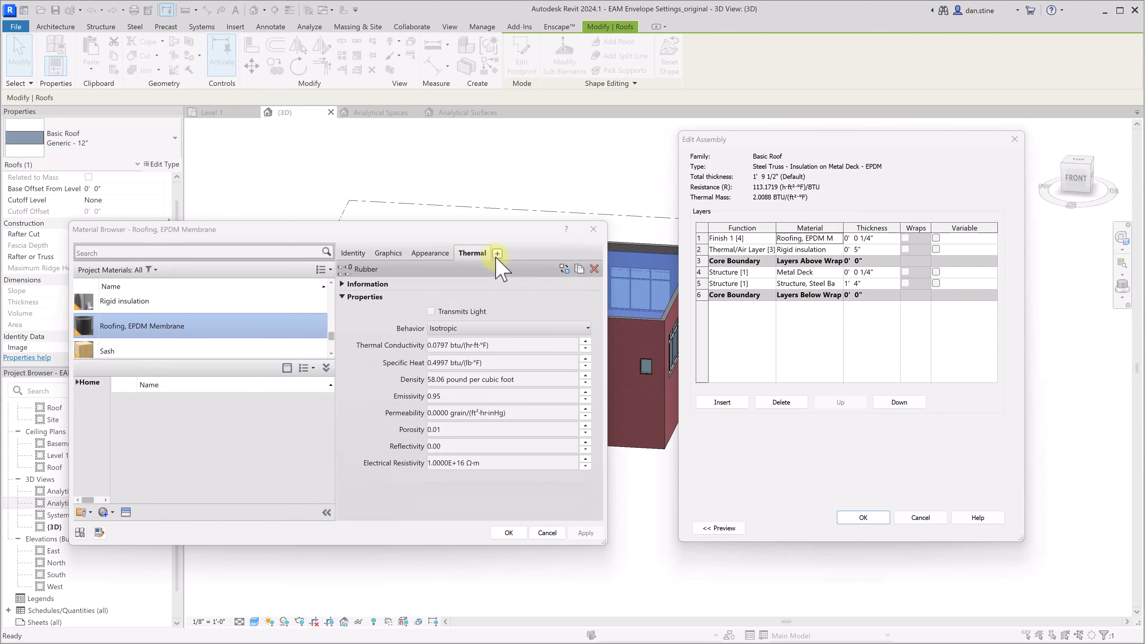
pyautogui.click(594, 269)
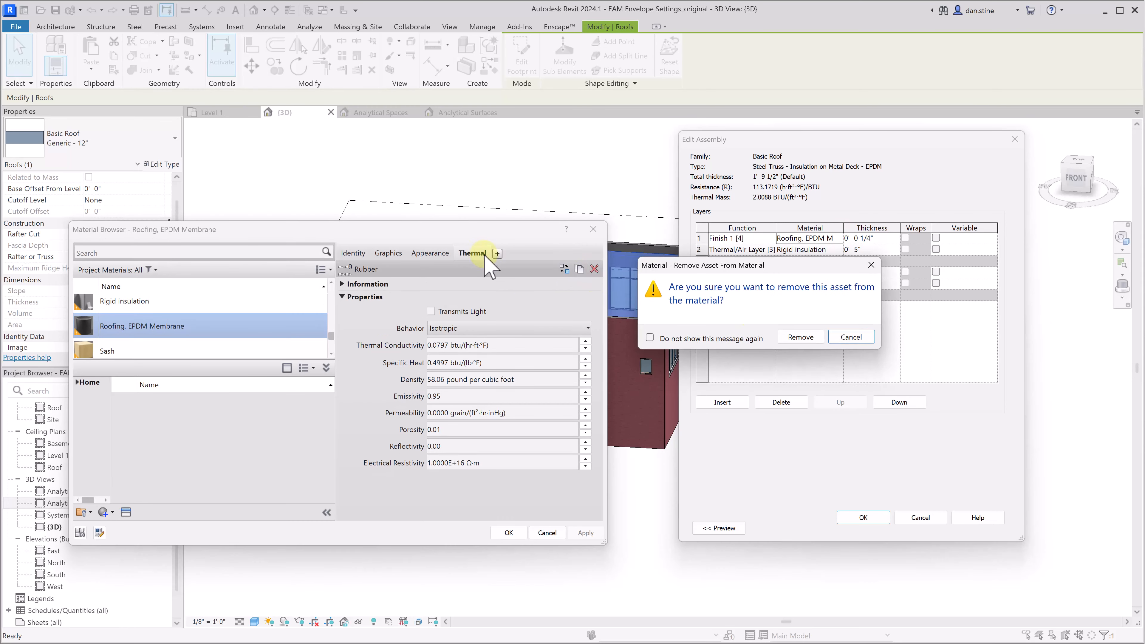
pyautogui.click(805, 338)
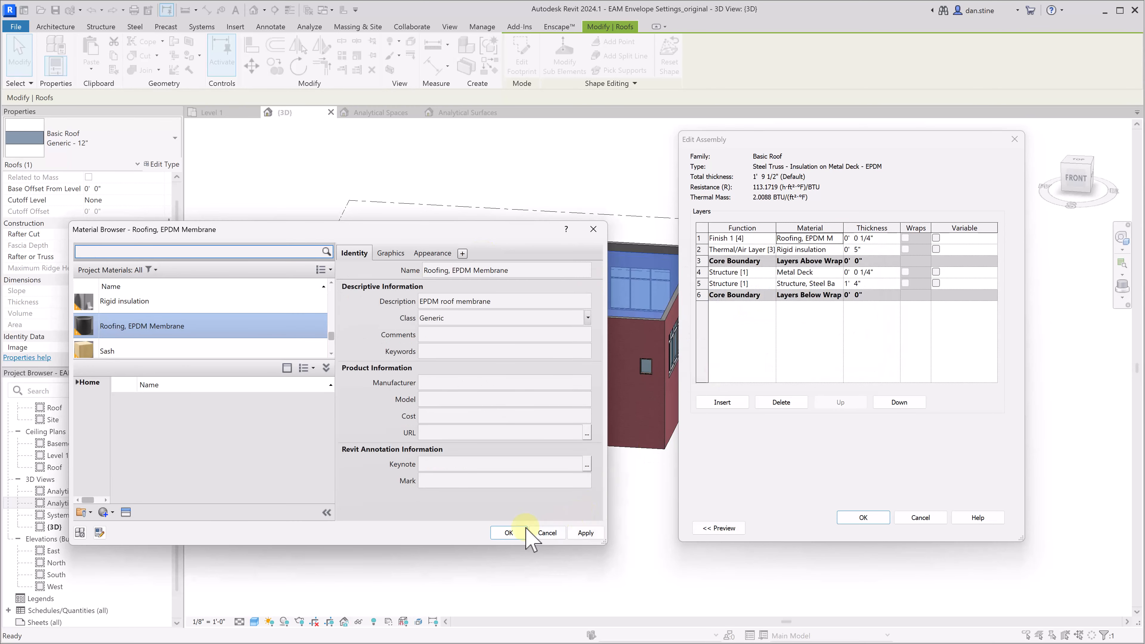
pyautogui.click(507, 533)
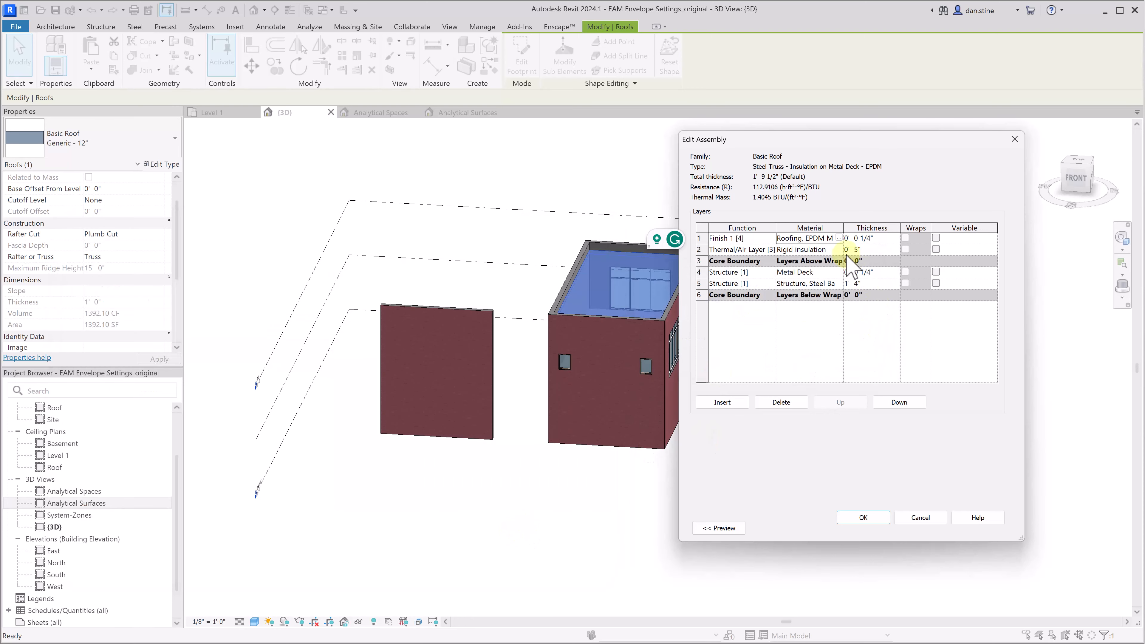
# Remove the thermal asset from the Rigid insulation material used in the roof's thermal layer.
pyautogui.click(809, 250)
pyautogui.click(838, 250)
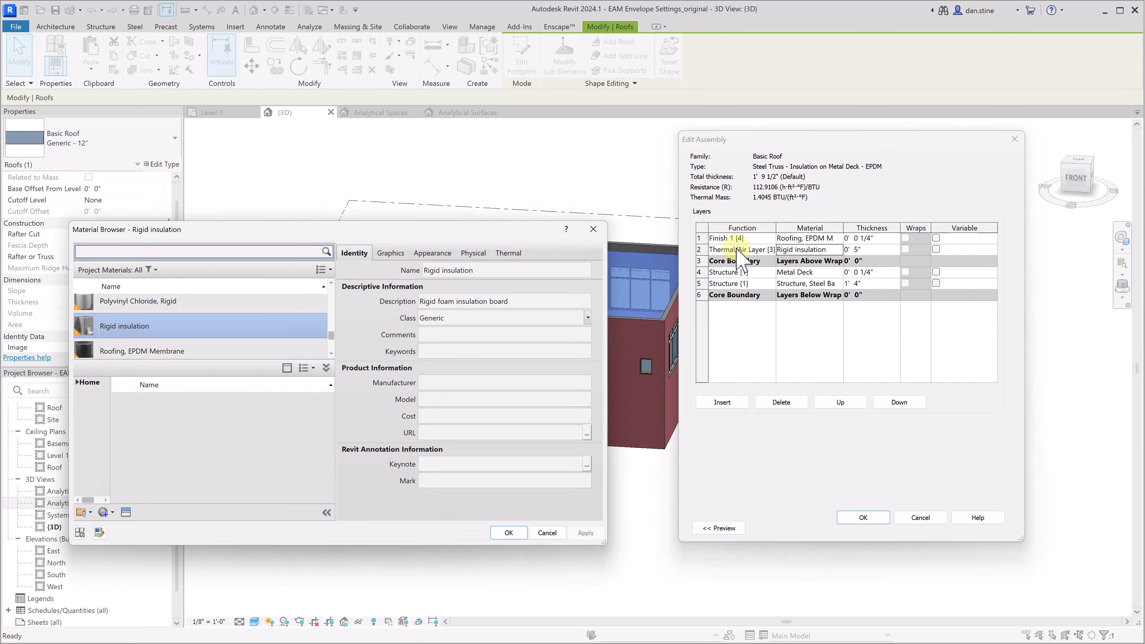
pyautogui.click(508, 253)
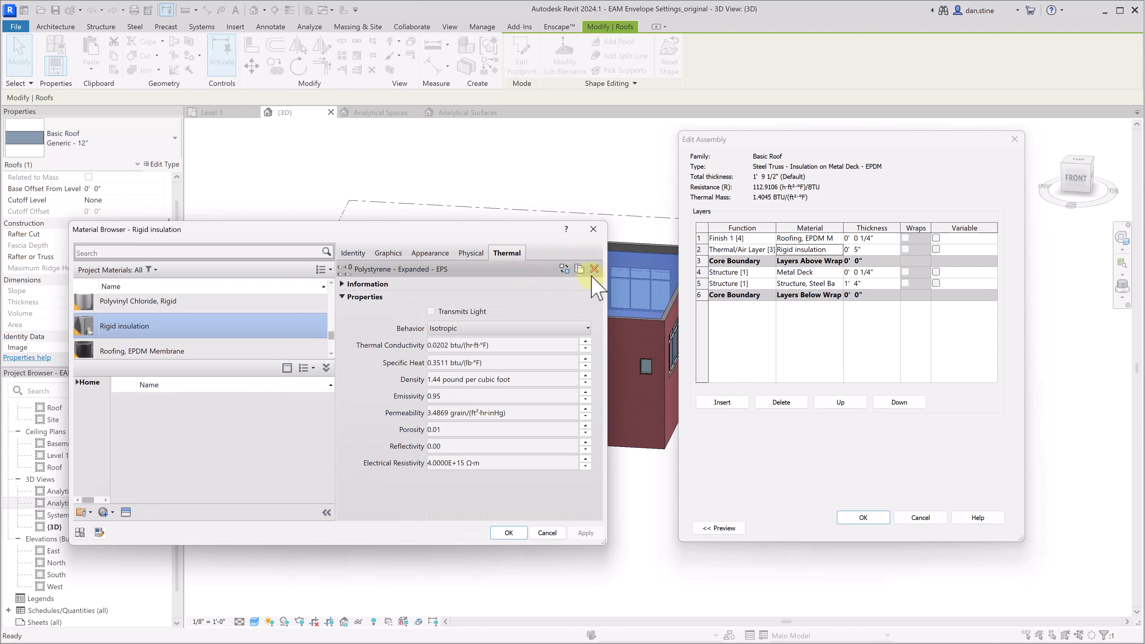
pyautogui.click(594, 269)
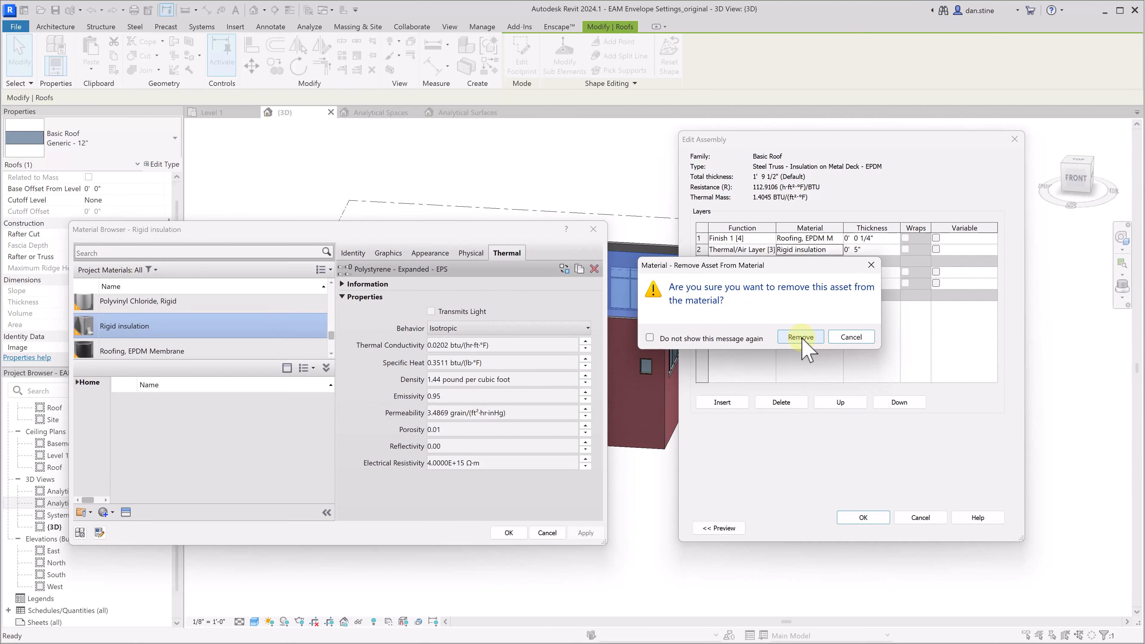
pyautogui.click(802, 339)
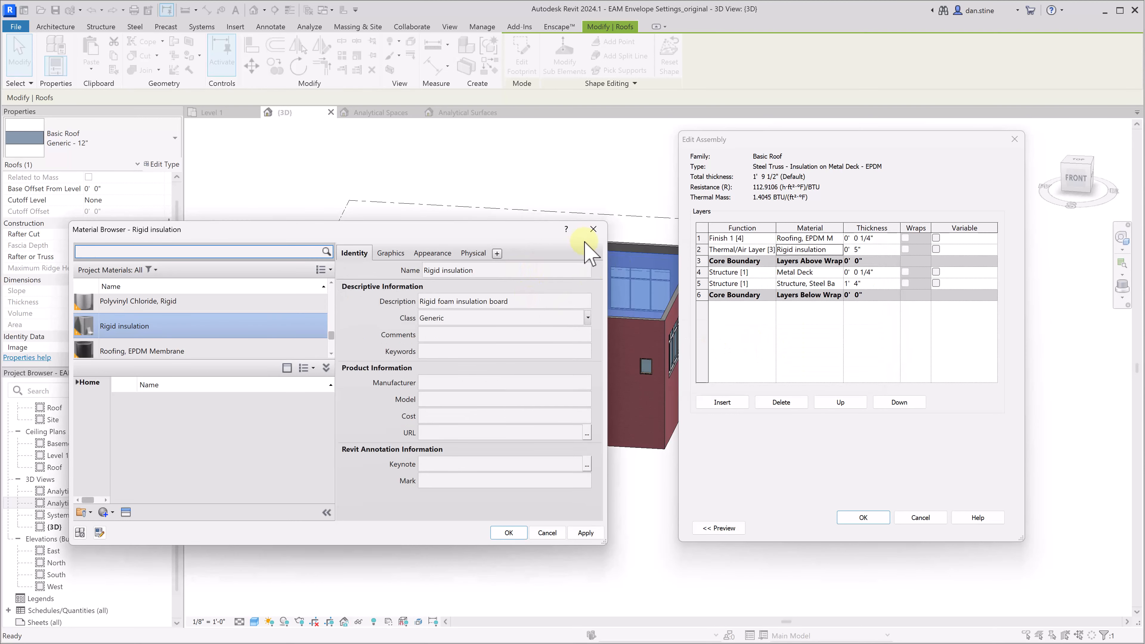
pyautogui.click(508, 533)
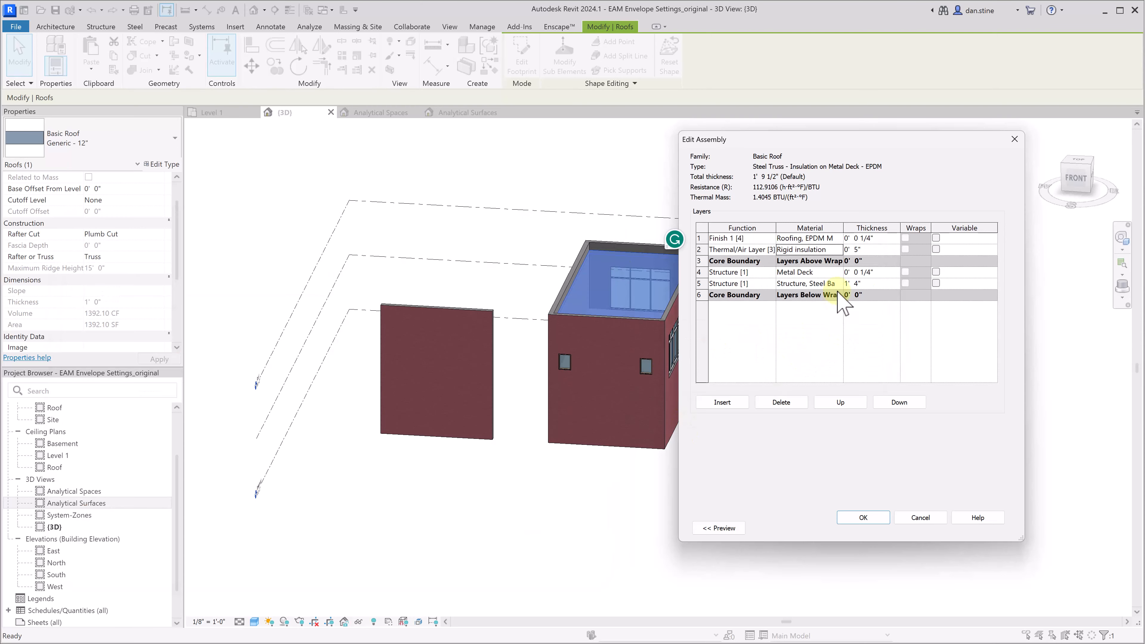
# Remove the thermal asset from the Metal Deck material used in the roof's upper structure layer.
pyautogui.click(809, 272)
pyautogui.click(839, 272)
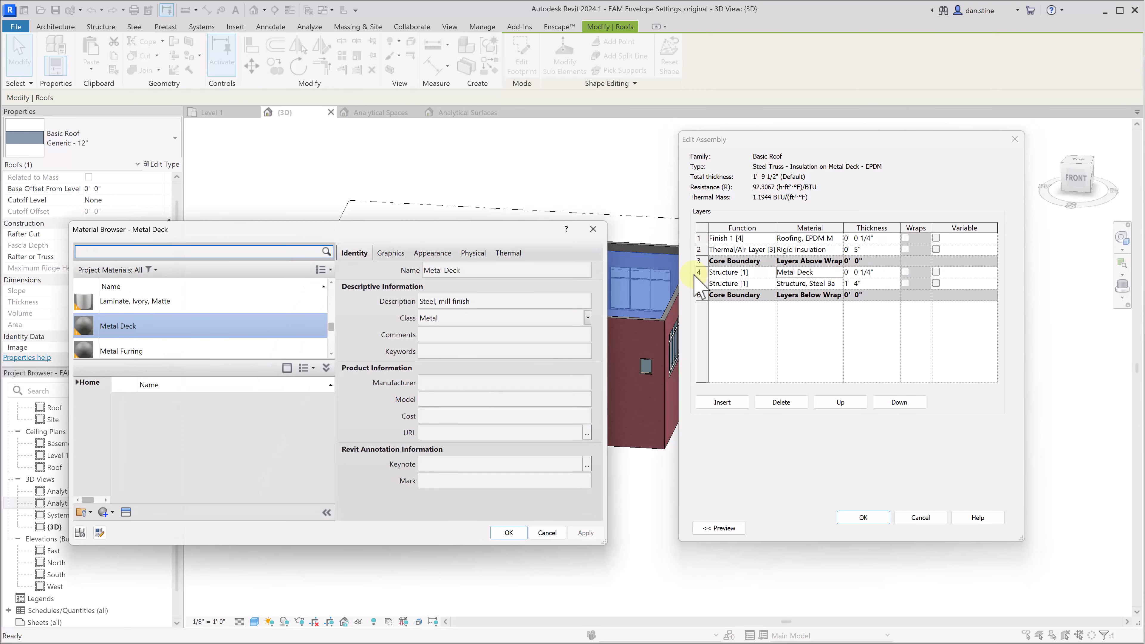
pyautogui.click(503, 254)
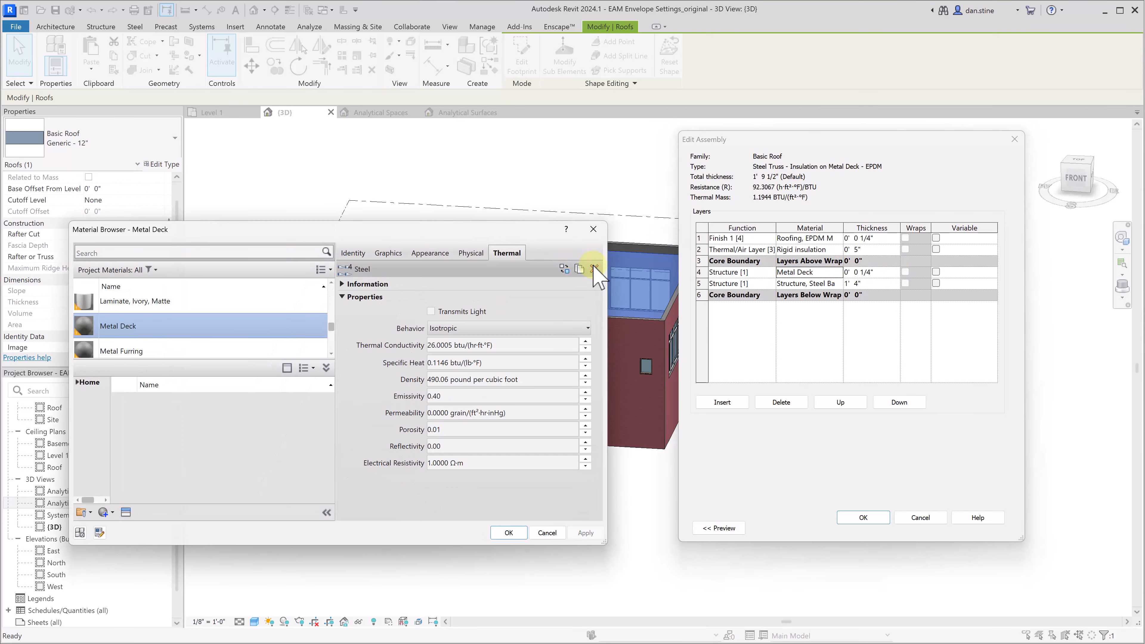
pyautogui.click(593, 269)
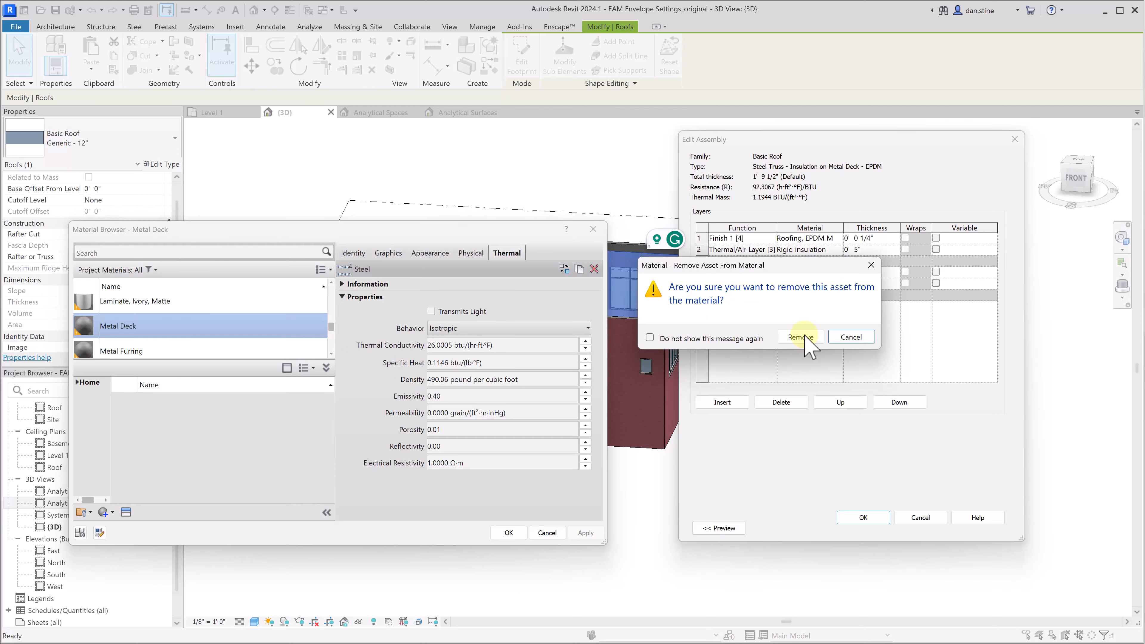
pyautogui.click(801, 335)
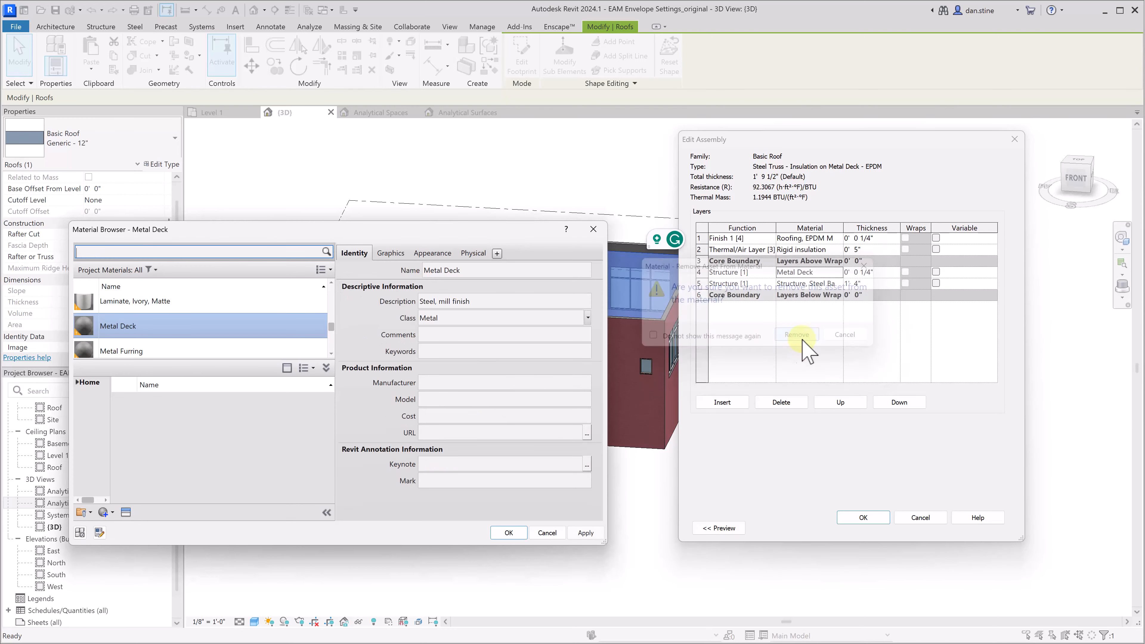
pyautogui.click(509, 533)
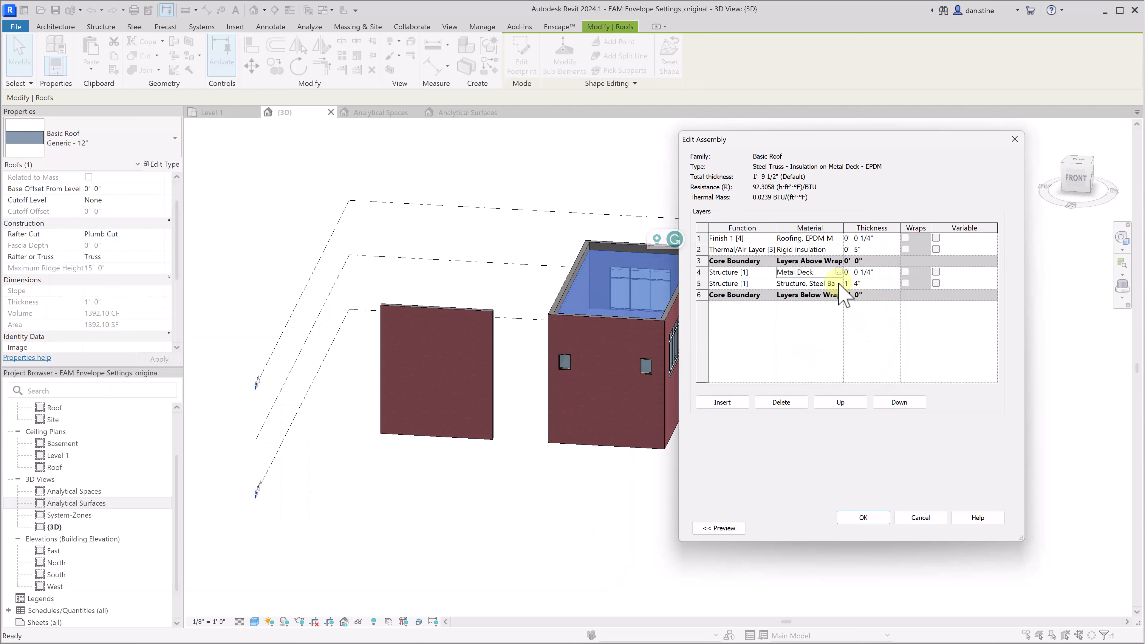
# Remove the thermal asset from the Structure, Steel Bar Joist Layer material used in the roof's lower structure layer.
pyautogui.click(810, 283)
pyautogui.click(839, 283)
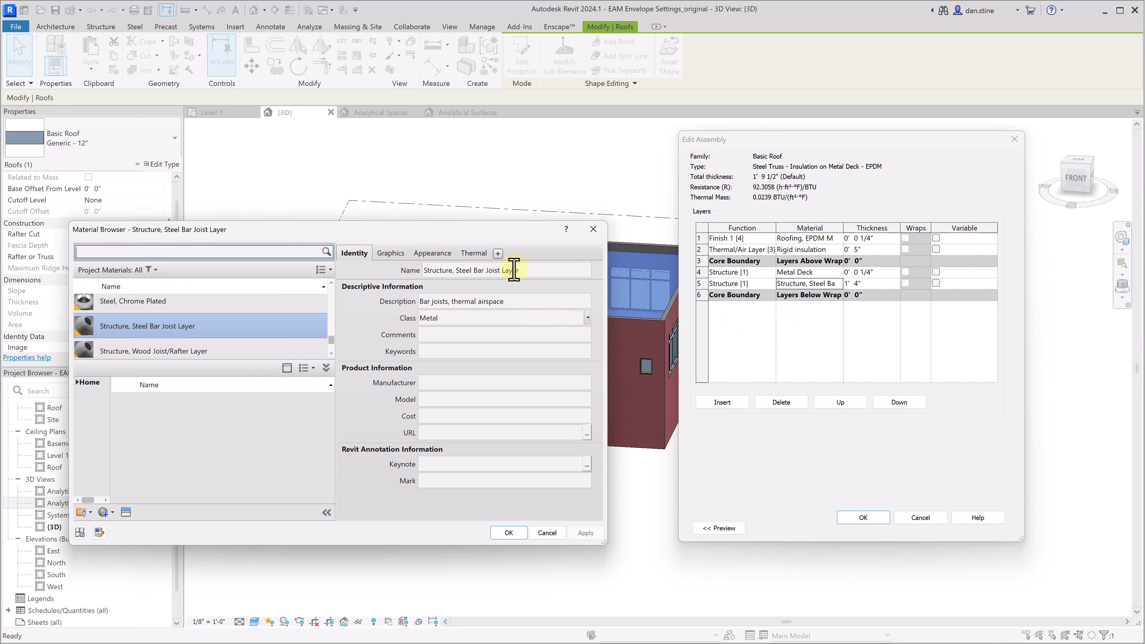
pyautogui.click(474, 254)
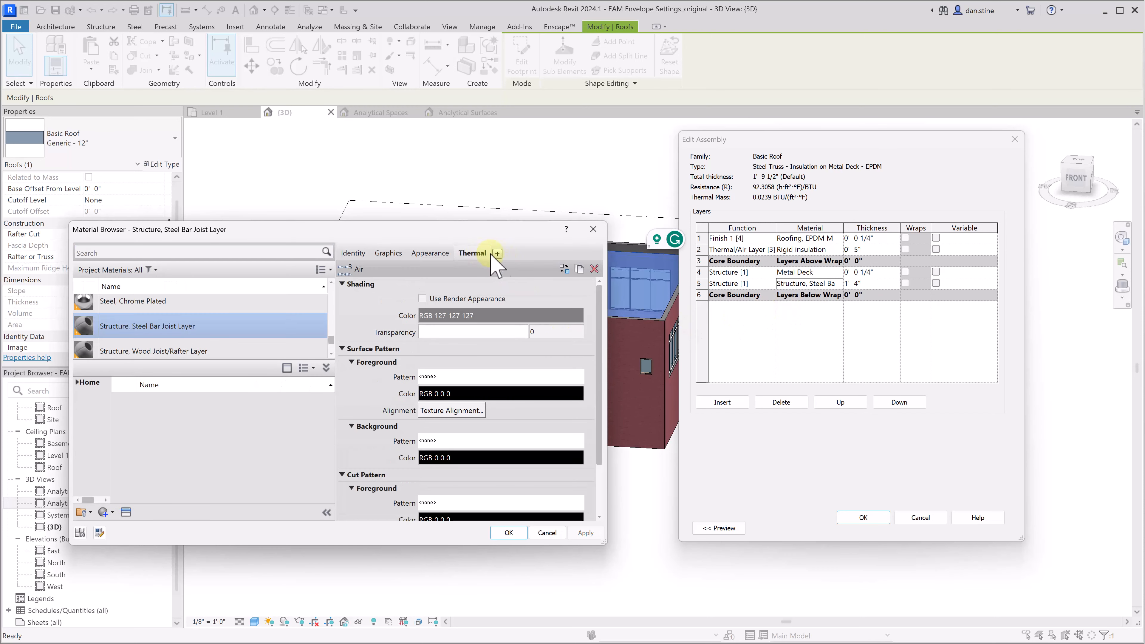
pyautogui.click(594, 269)
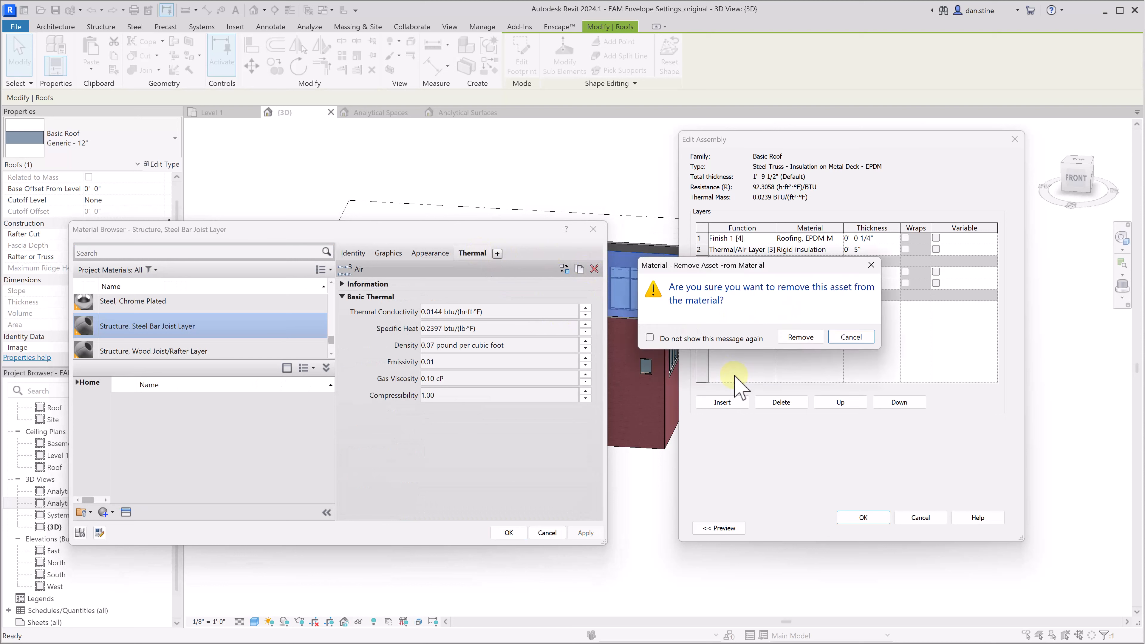
pyautogui.click(801, 338)
pyautogui.click(509, 533)
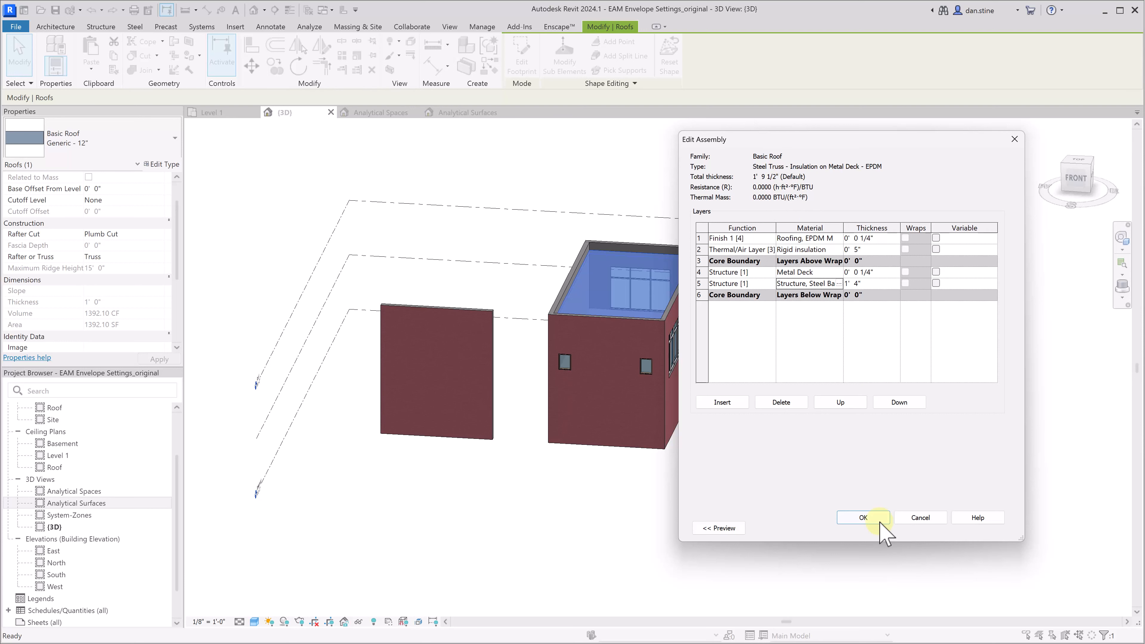
# Accept the roof's layer assembly and type properties, applying the Steel Truss - Insulation on Metal Deck - EPDM type, and deselect the roof.
pyautogui.click(871, 519)
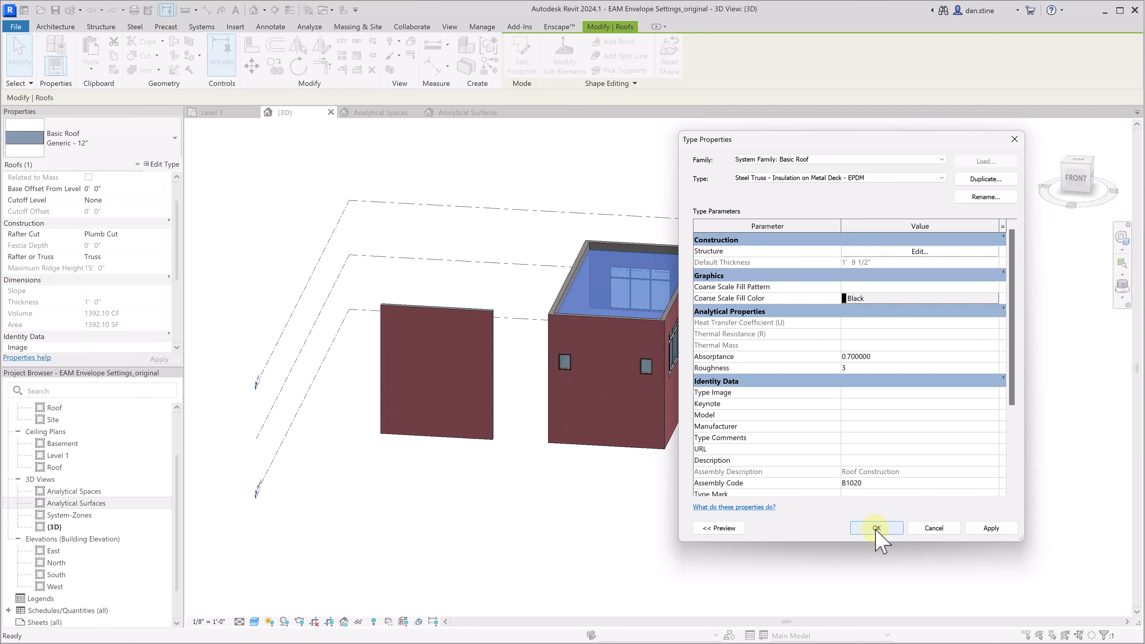
pyautogui.click(872, 529)
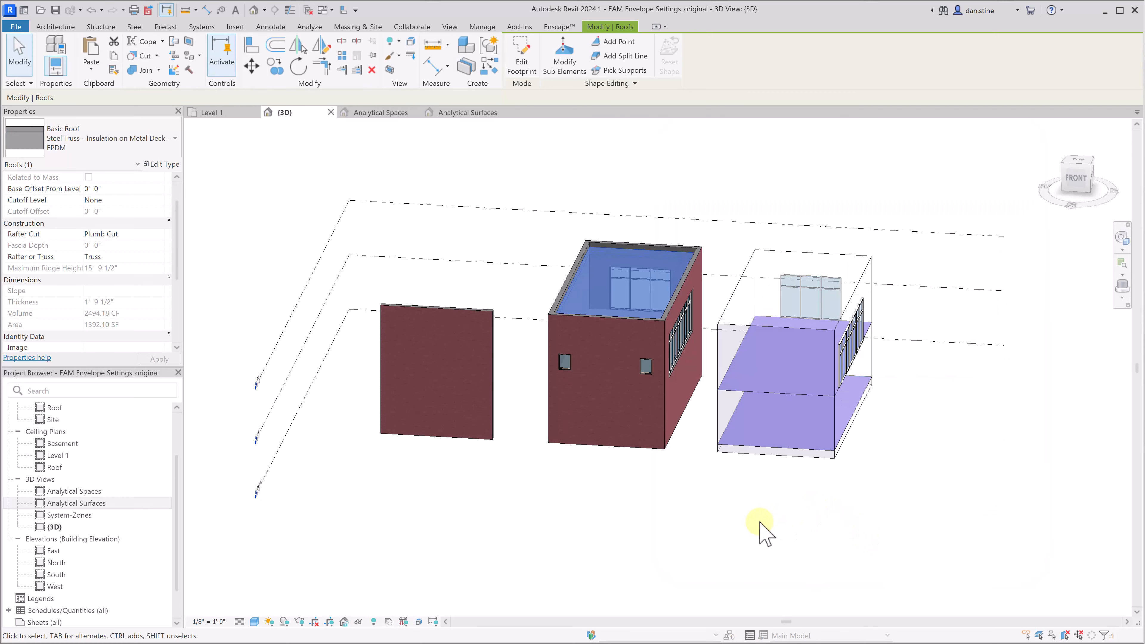
pyautogui.click(763, 533)
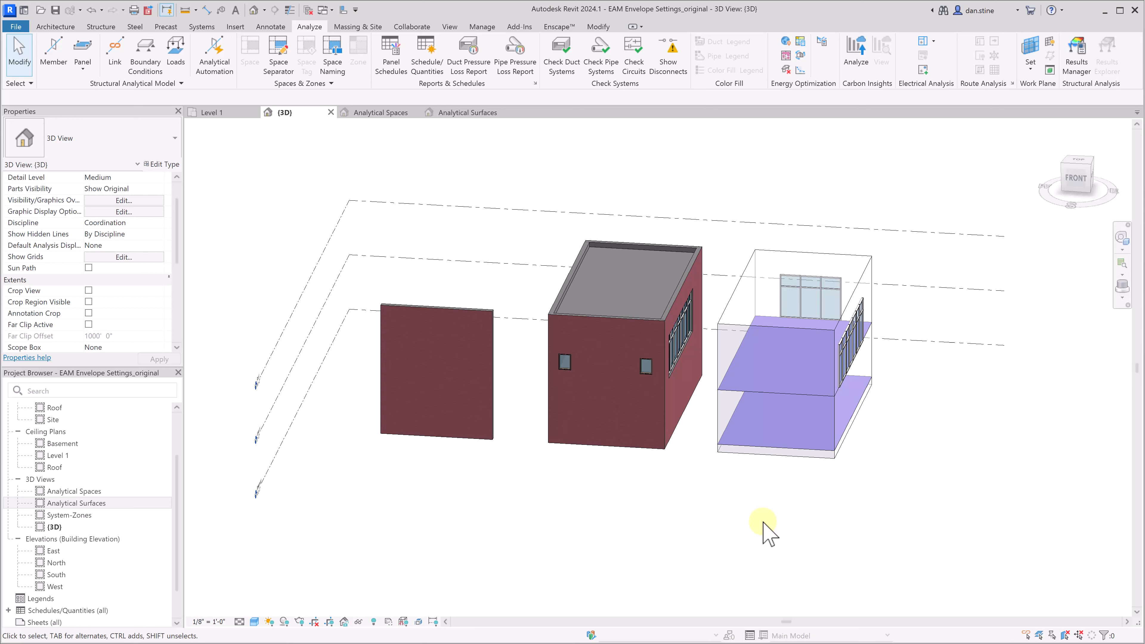